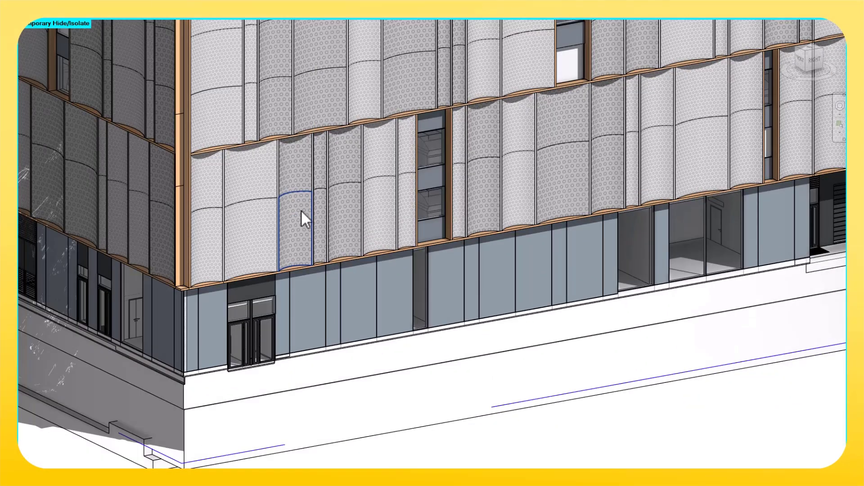
middle_drag(298, 216, 314, 246)
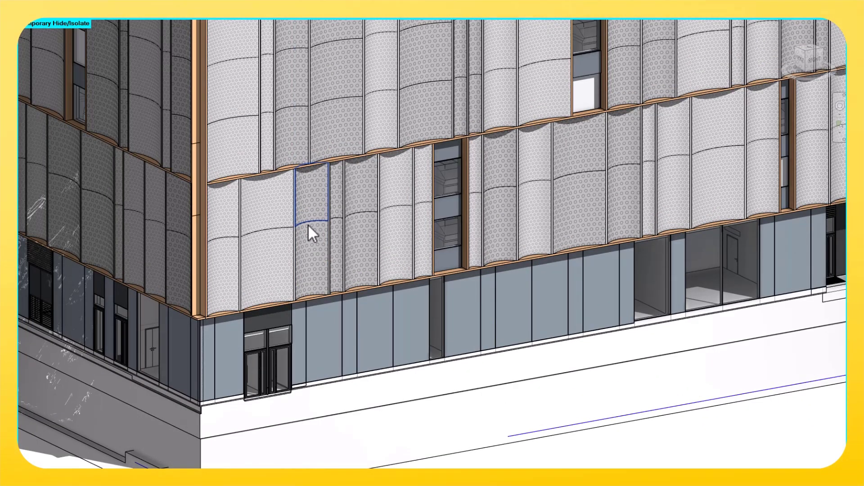
middle_drag(491, 180, 508, 222)
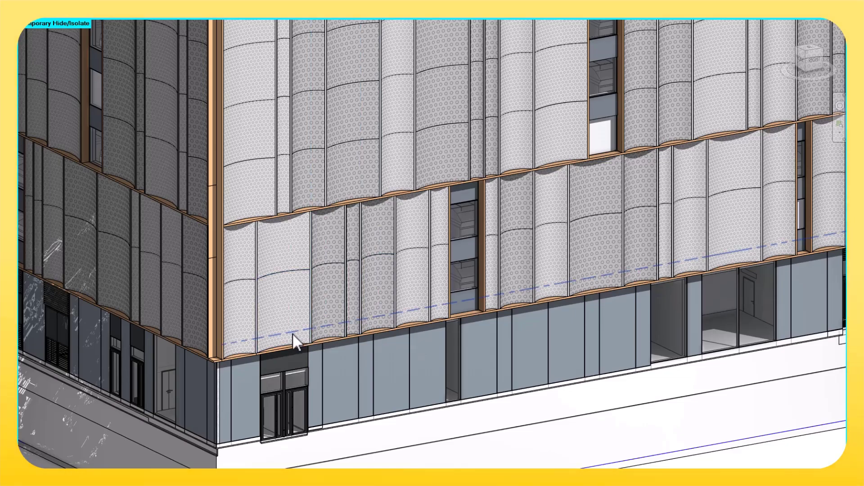
scroll(292, 333, up, 3)
middle_drag(437, 310, 381, 318)
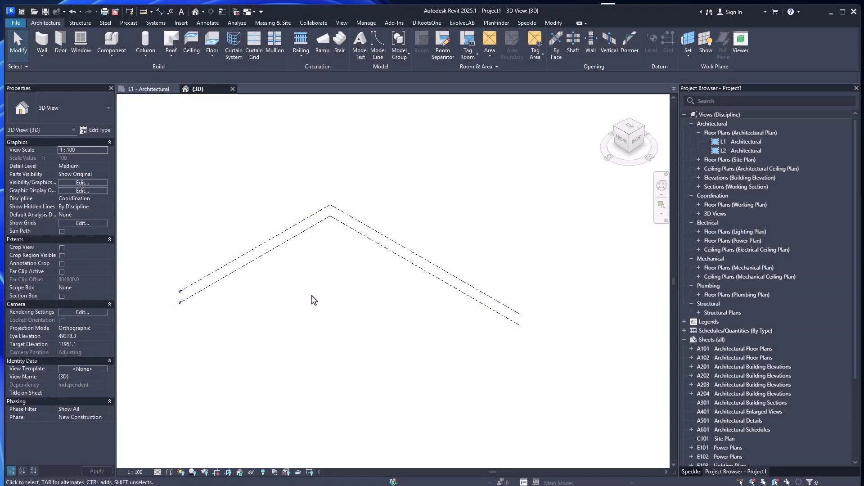
Draw a short straight curtain wall of type M_Exterior Glazing below the level lines in the 3D view
middle_drag(296, 292, 323, 279)
scroll(322, 288, up, 3)
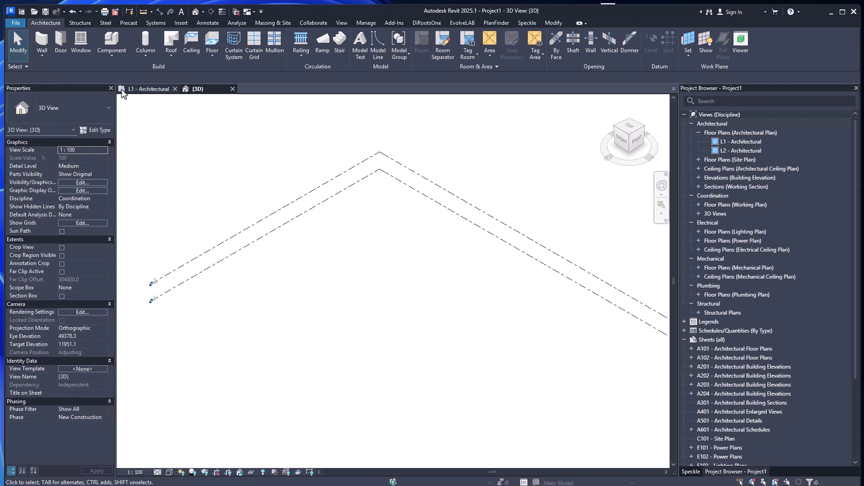
click(42, 45)
click(68, 108)
scroll(82, 270, down, 5)
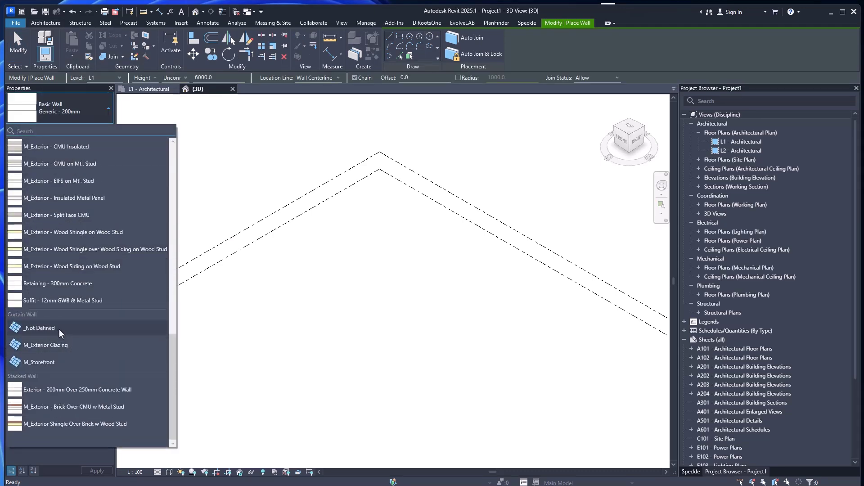
click(72, 345)
click(211, 318)
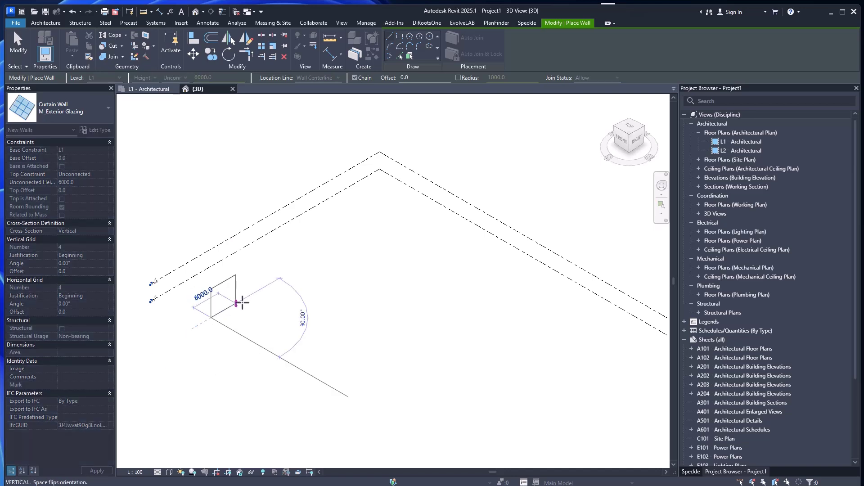
click(251, 296)
key(Escape)
key(Escape)
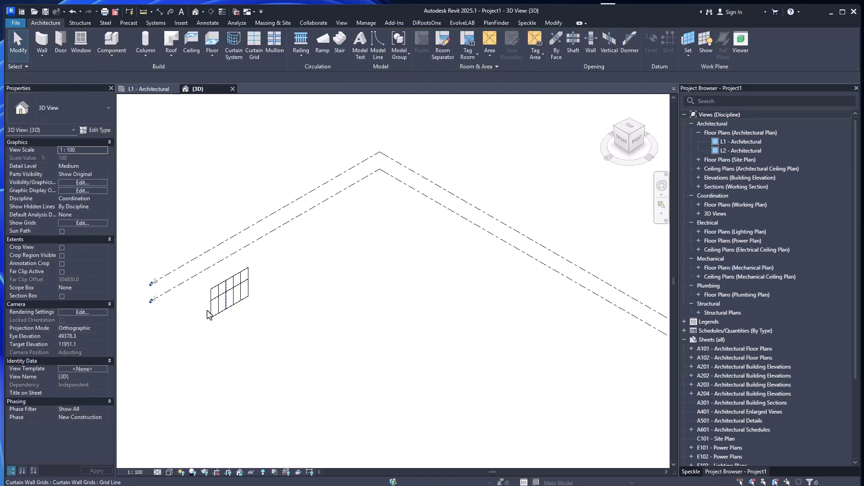
scroll(211, 311, up, 3)
scroll(215, 307, up, 3)
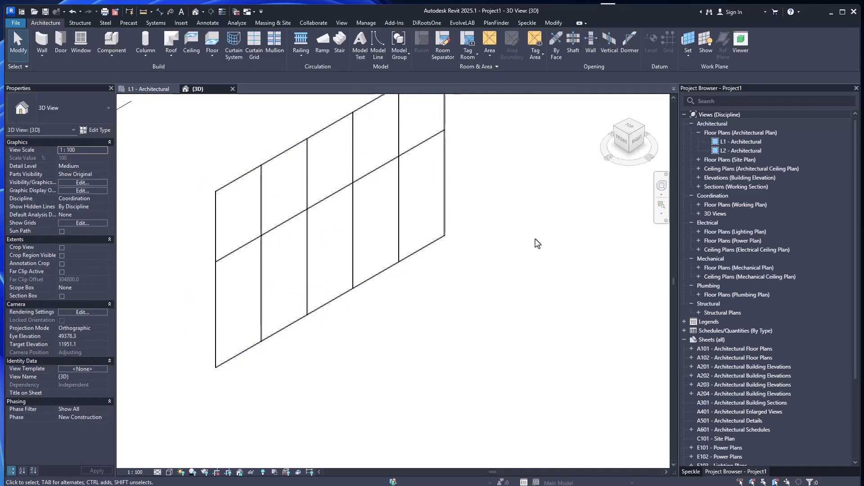
middle_drag(521, 244, 494, 255)
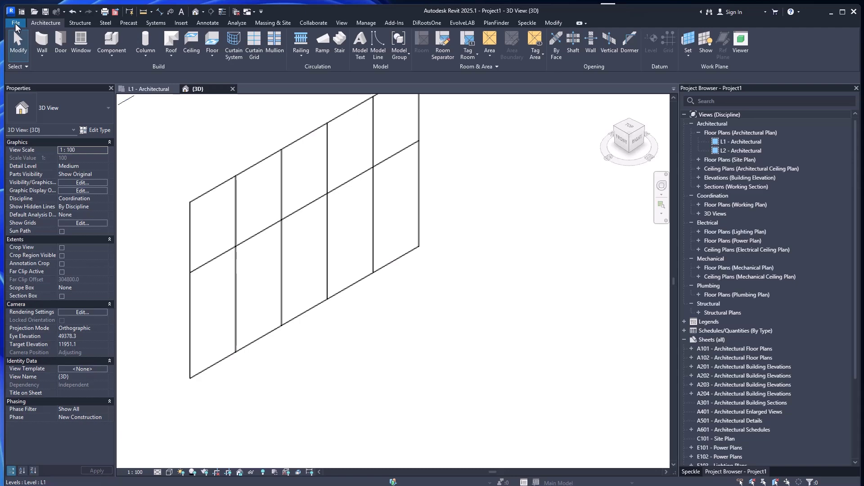
Create a new family from the Metric Curtain Wall Panel template
click(15, 23)
mouse_move(64, 58)
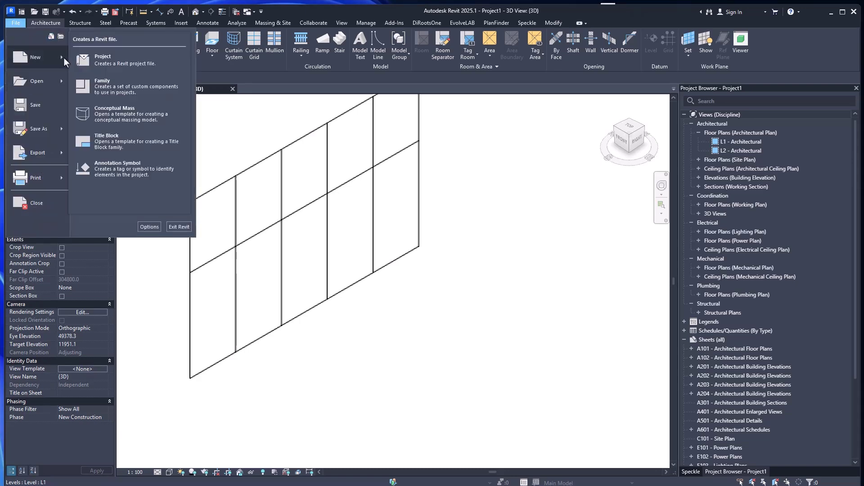
click(133, 89)
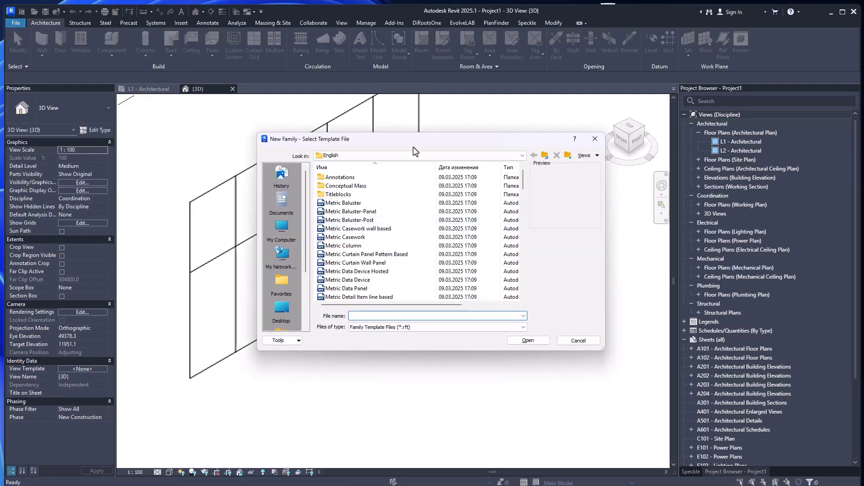
drag(400, 147, 295, 112)
scroll(288, 200, down, 1)
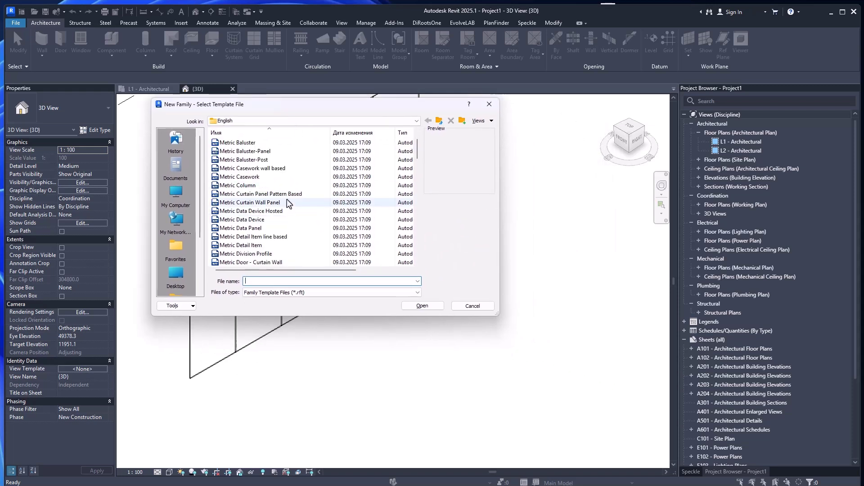
click(288, 194)
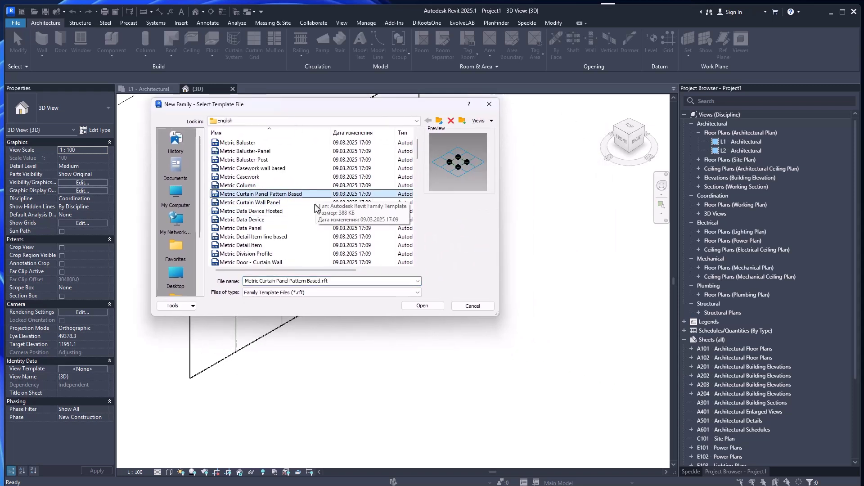
click(249, 203)
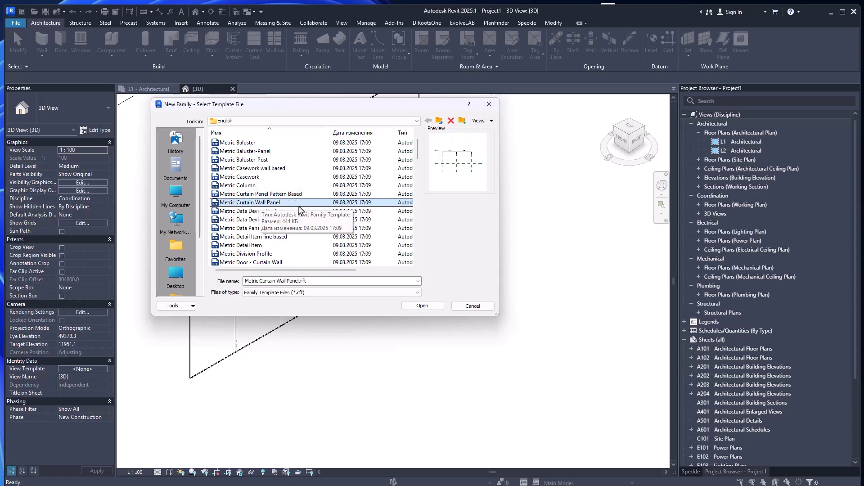
click(421, 305)
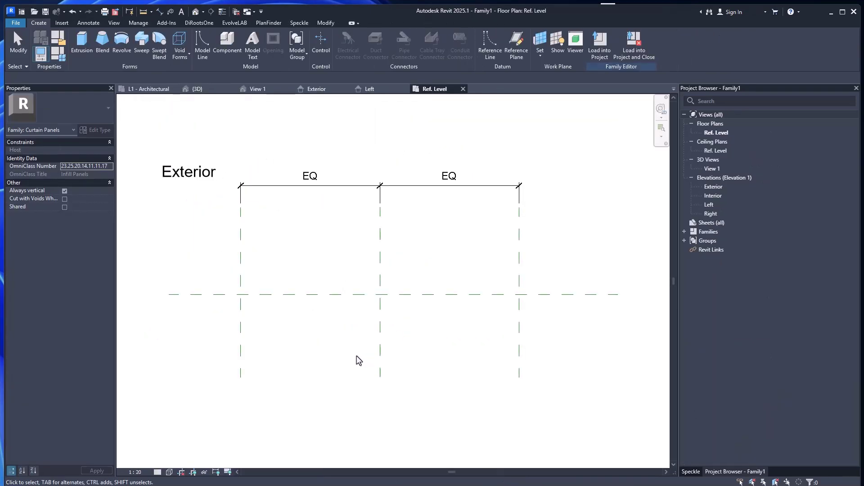
Draw two horizontal reference planes on the exterior side, about 620 and 720 mm from the Center (Front/Back) plane
middle_drag(353, 341, 360, 324)
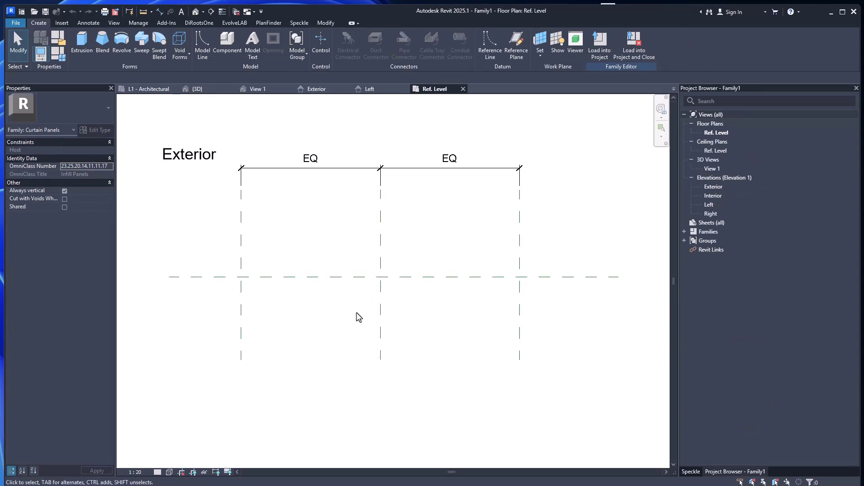
middle_drag(372, 270, 369, 283)
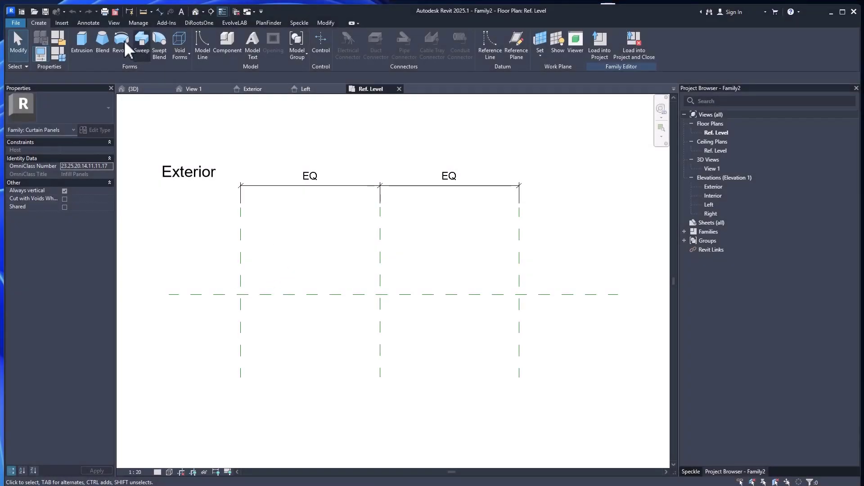
click(517, 40)
click(184, 238)
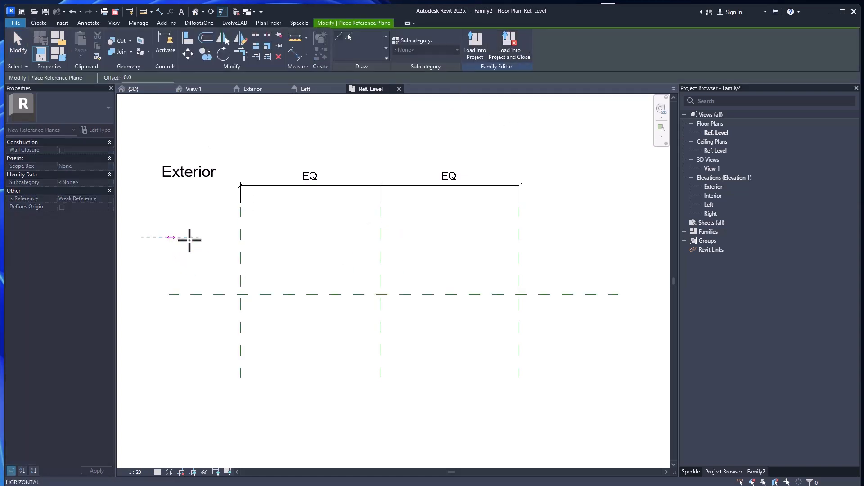
click(613, 234)
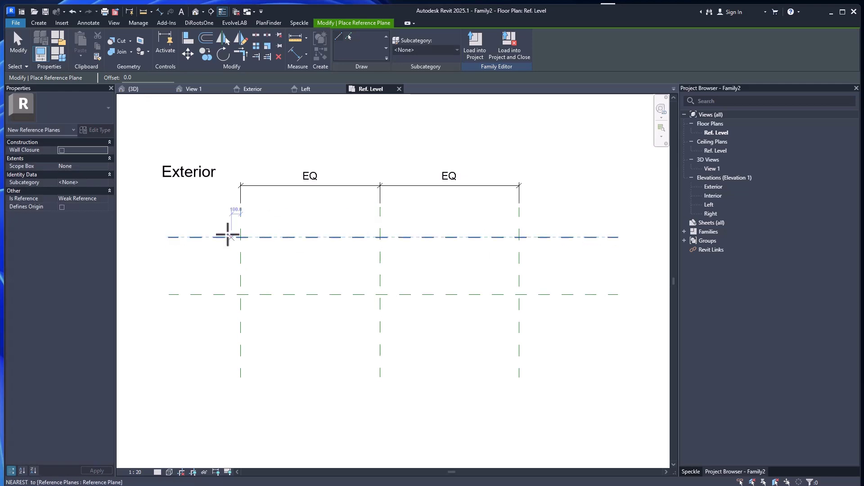
click(167, 227)
click(617, 228)
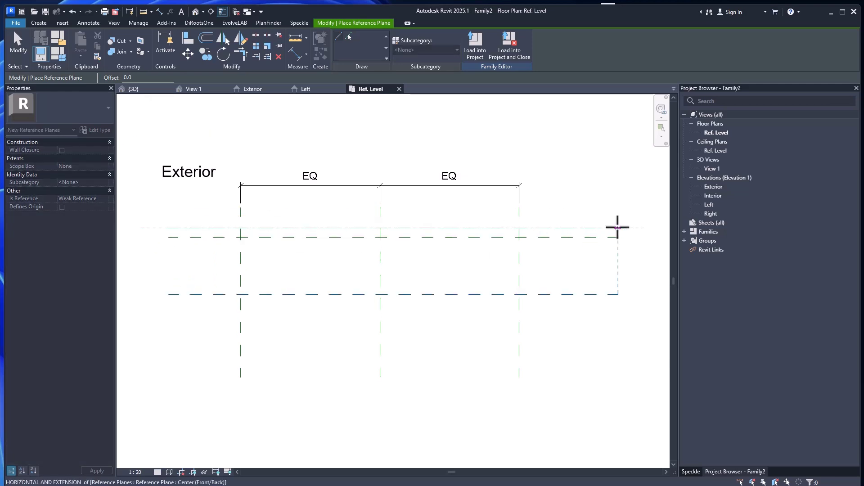
key(Escape)
key(Escape)
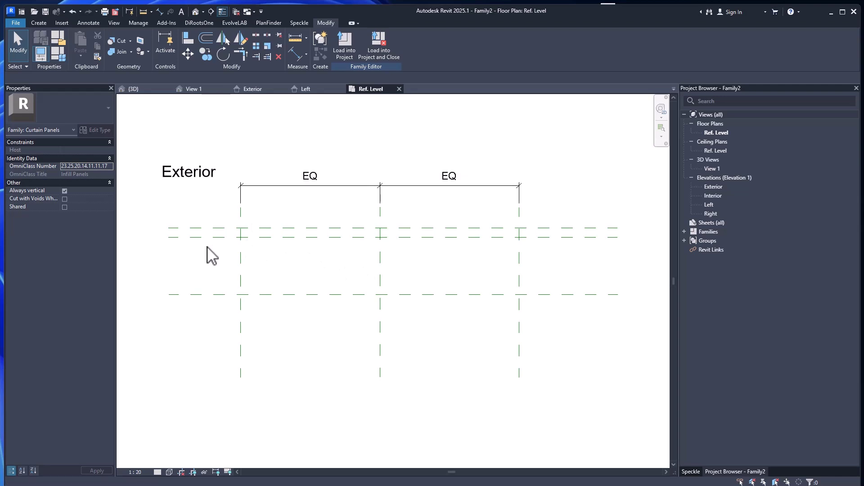
key(alt)
key(x)
key(Escape)
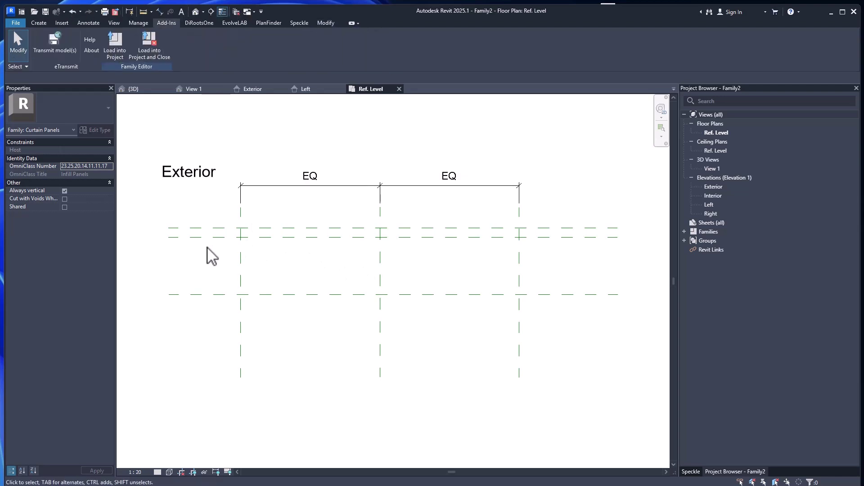
Dimension the distance from the Center (Front/Back) plane to the outermost plane, and the gap between the two new planes
key(d)
key(i)
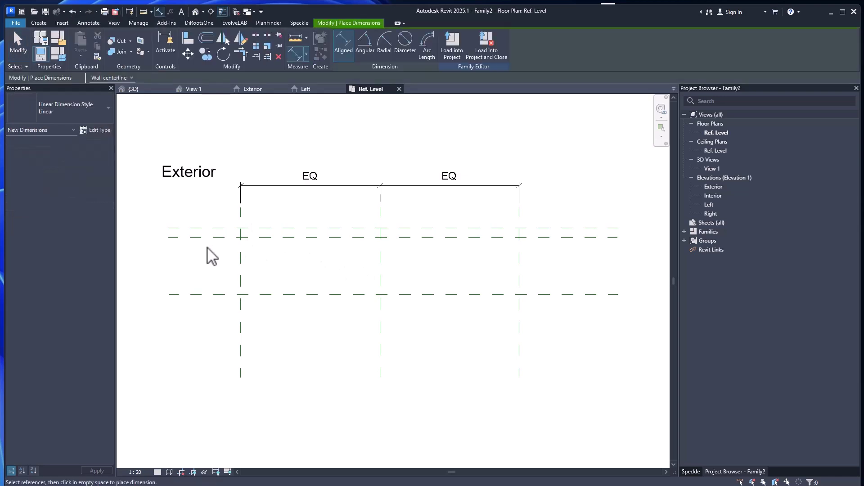
click(194, 294)
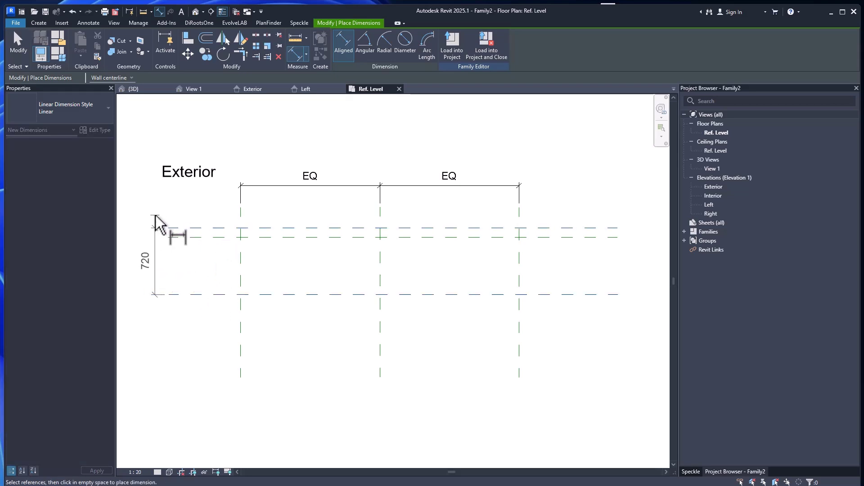
click(155, 221)
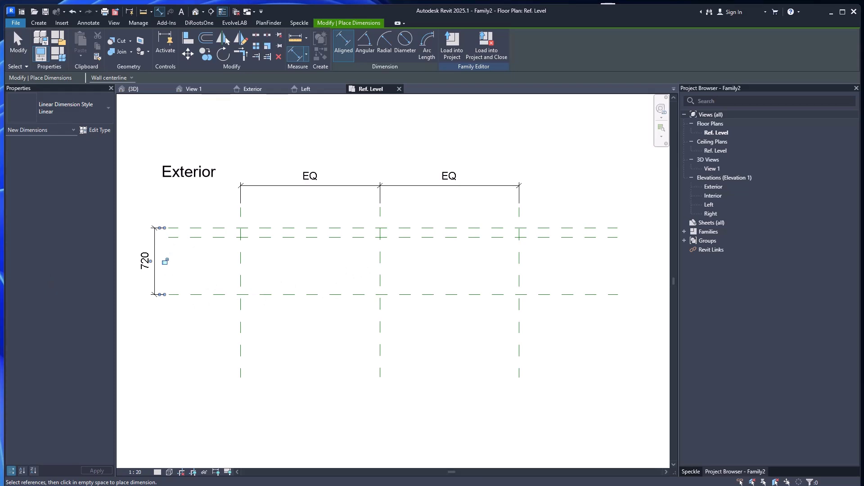
middle_drag(496, 264, 314, 268)
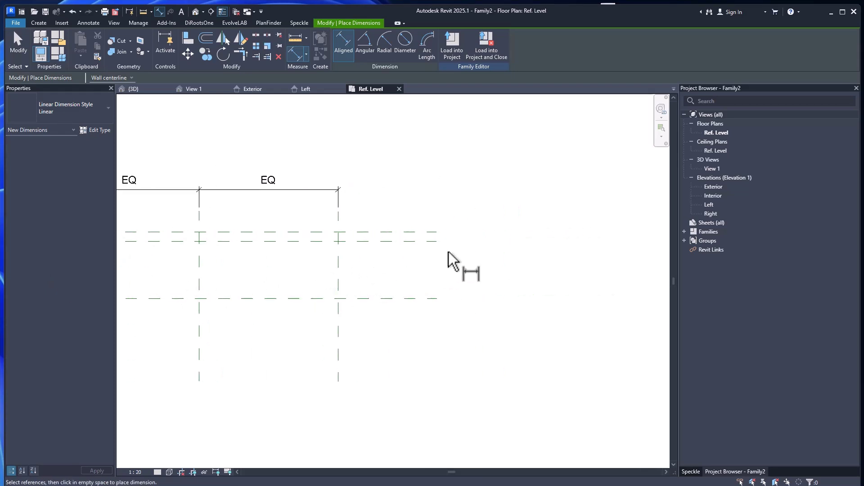
click(431, 232)
click(429, 242)
click(478, 237)
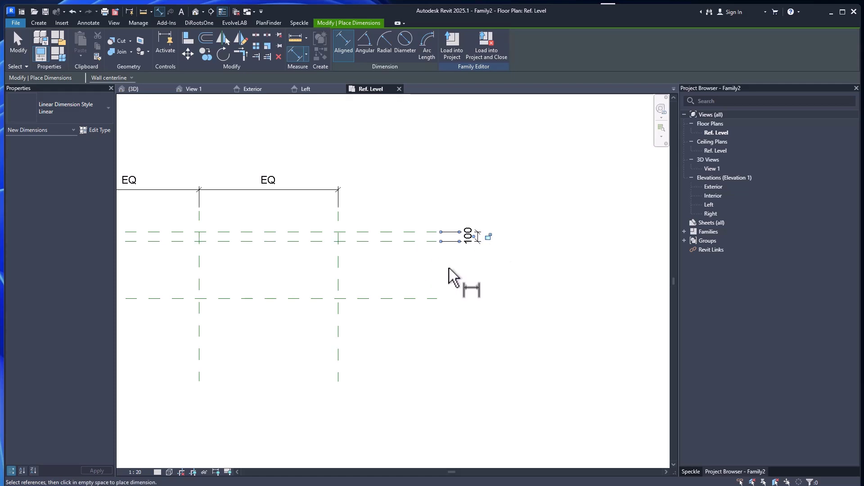
Dimension the overall panel width between the outer vertical reference planes, placing it above the EQ dimension
scroll(390, 277, down, 2)
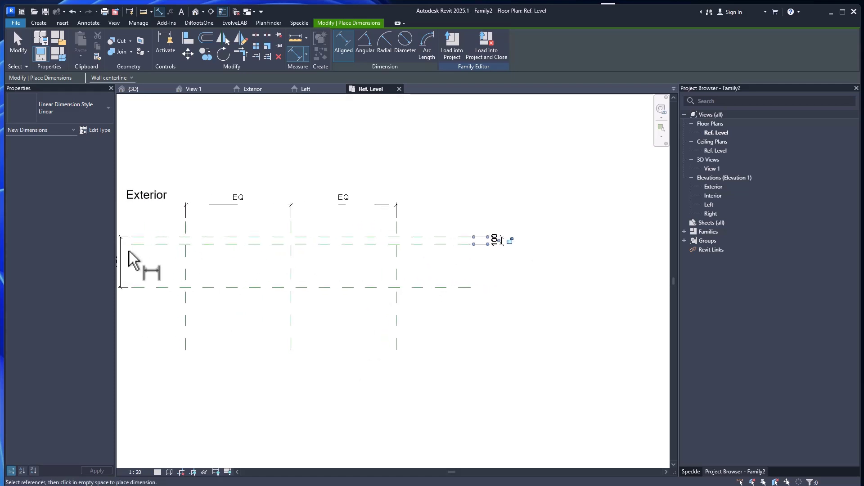
click(182, 266)
click(395, 267)
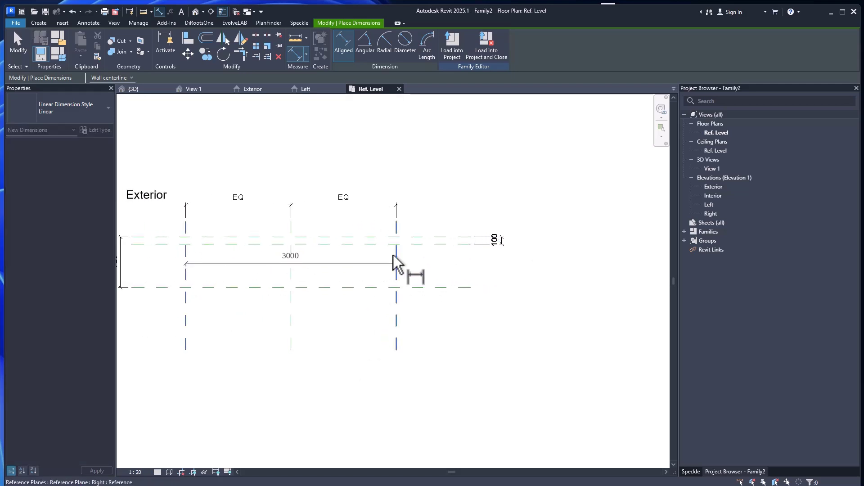
click(377, 190)
key(Escape)
key(Escape)
Label the depth dimension from the center plane to the outermost plane with a new instance parameter named Panel_Deep
scroll(266, 276, up, 2)
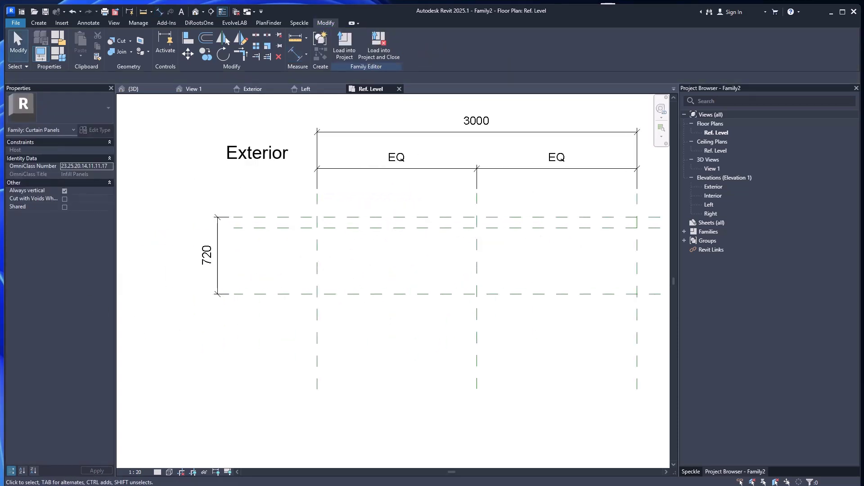
click(219, 277)
click(429, 44)
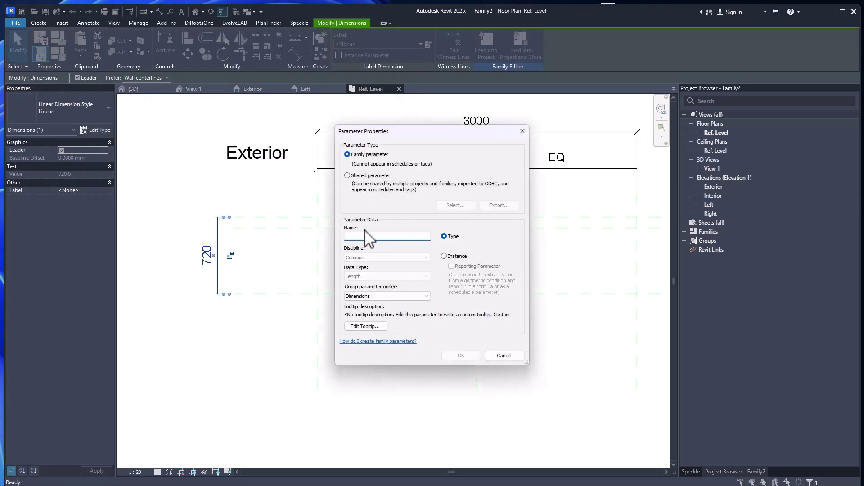
text(Panel_Deep)
click(445, 257)
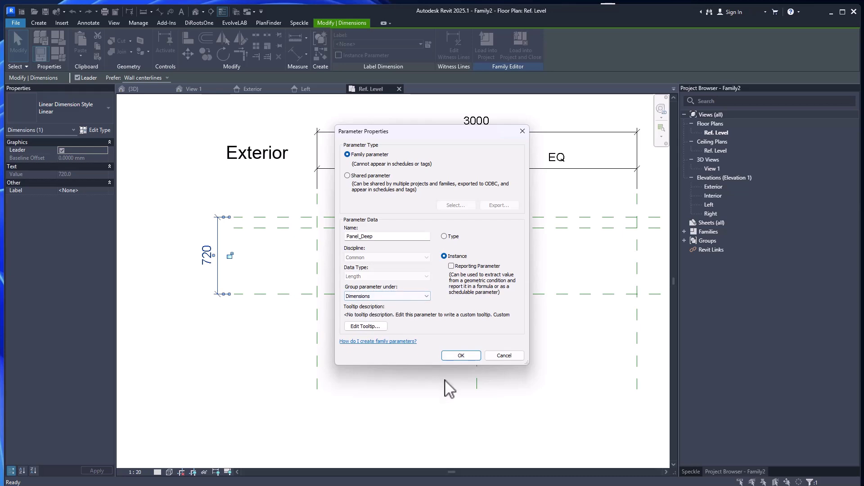
click(459, 357)
Label the overall width dimension between the outer vertical reference planes with a new instance reporting parameter named Panel_Width
middle_drag(436, 170, 303, 218)
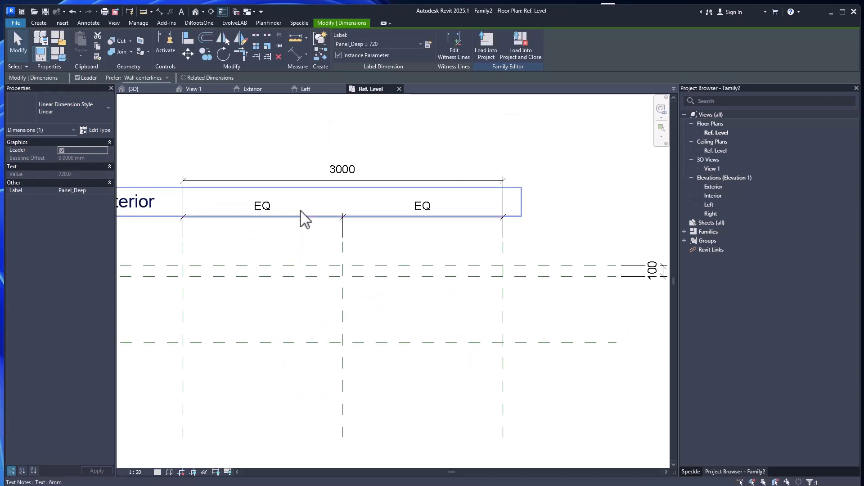
click(315, 182)
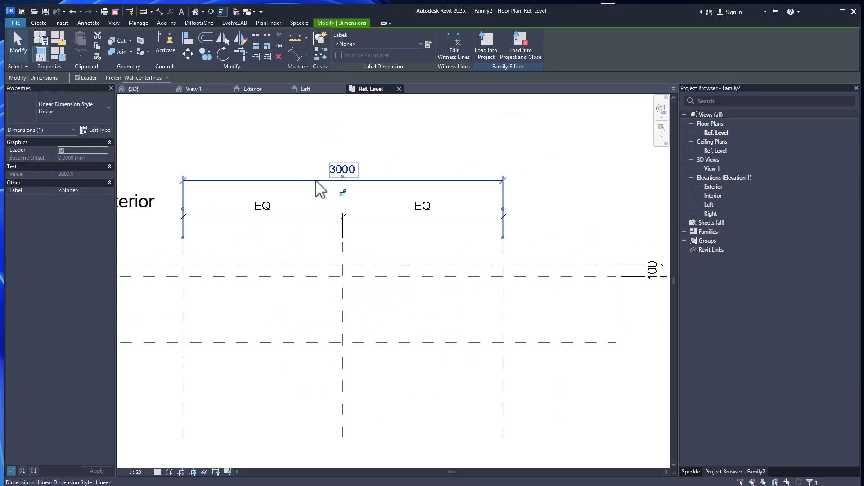
click(429, 44)
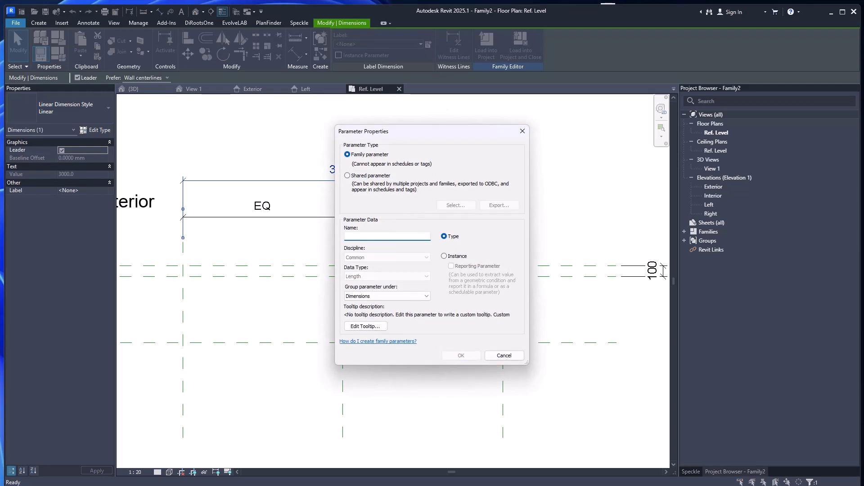
click(383, 235)
click(454, 256)
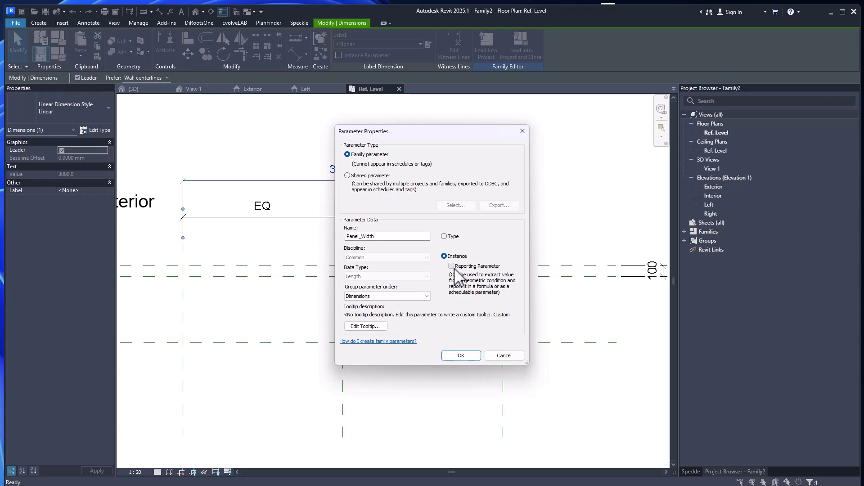
click(449, 355)
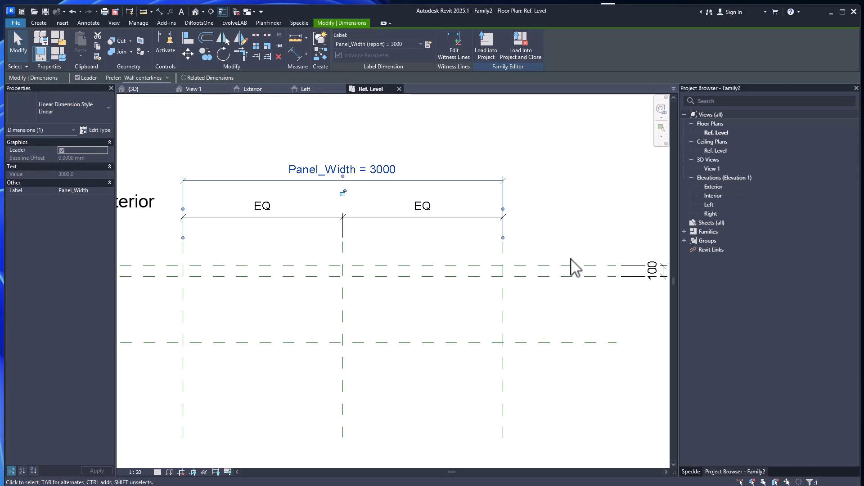
Label the gap dimension between the two exterior-side horizontal reference planes with a new instance parameter named Panel_Thikness
middle_drag(572, 265, 537, 235)
scroll(537, 235, up, 4)
click(426, 245)
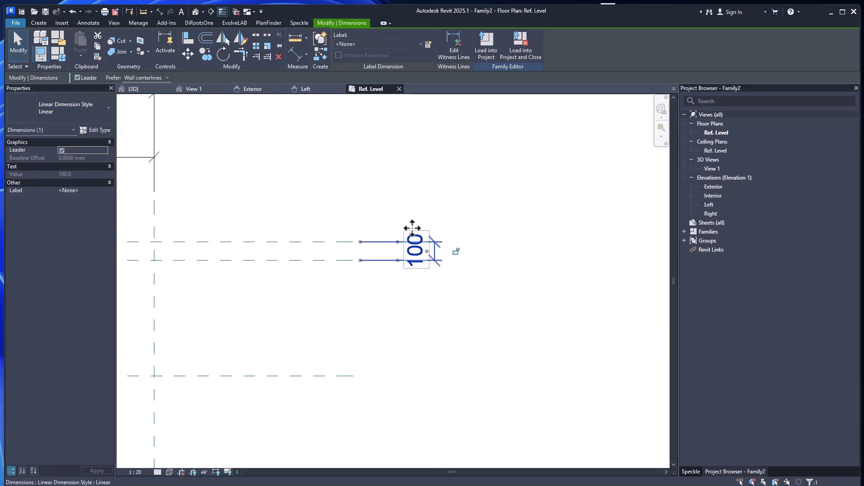
click(428, 44)
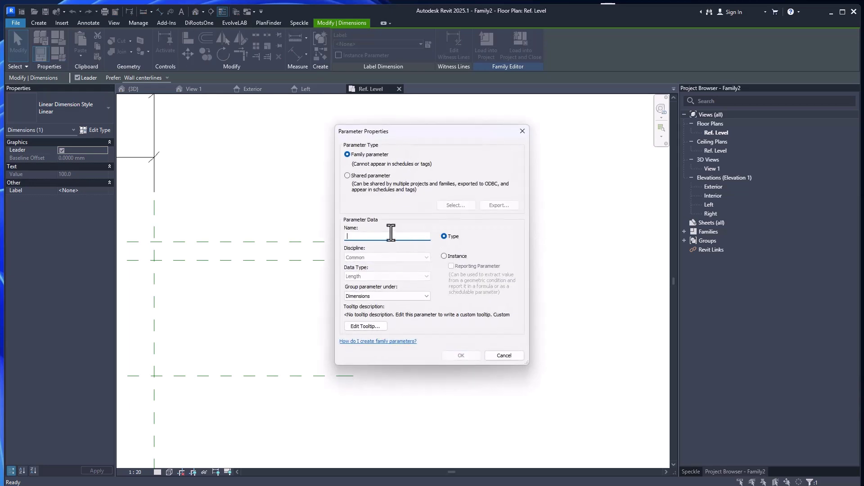
click(391, 235)
text(Panel_Thikness)
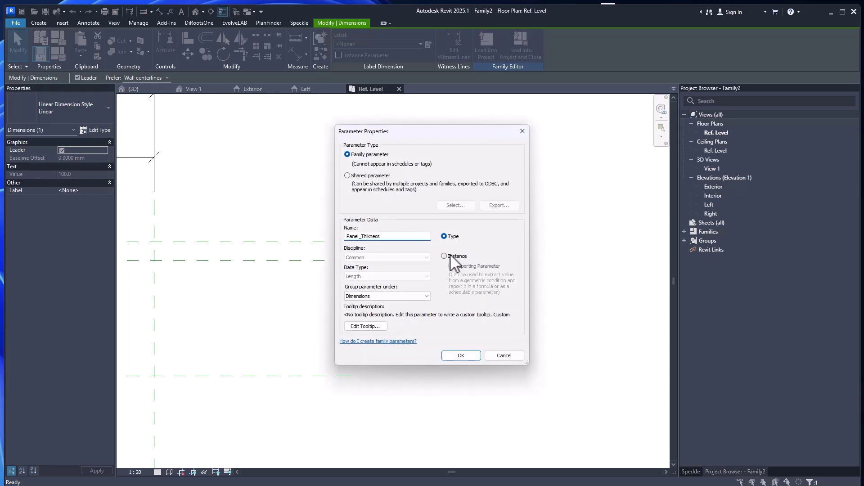
click(450, 255)
click(463, 354)
scroll(455, 204, down, 5)
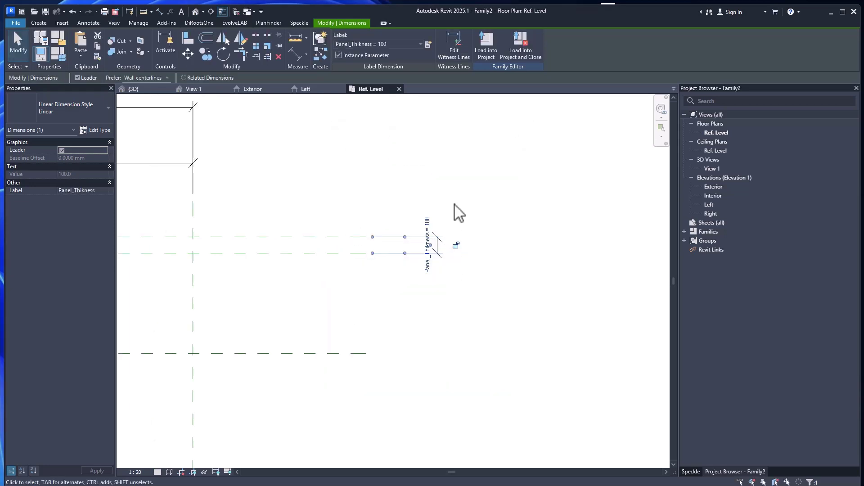
middle_drag(261, 232, 410, 234)
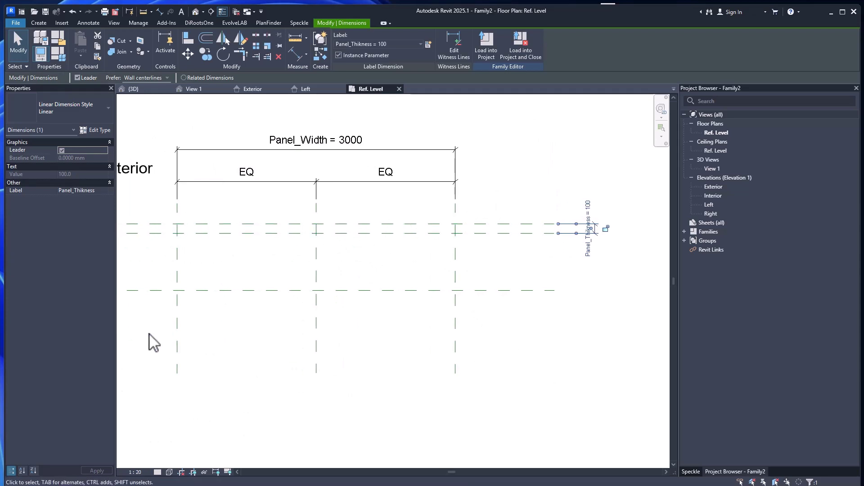
click(41, 24)
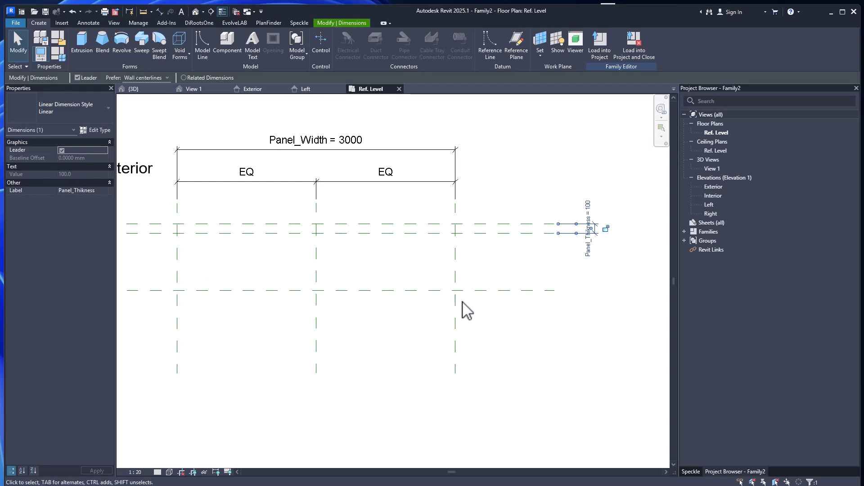
middle_drag(462, 301, 488, 281)
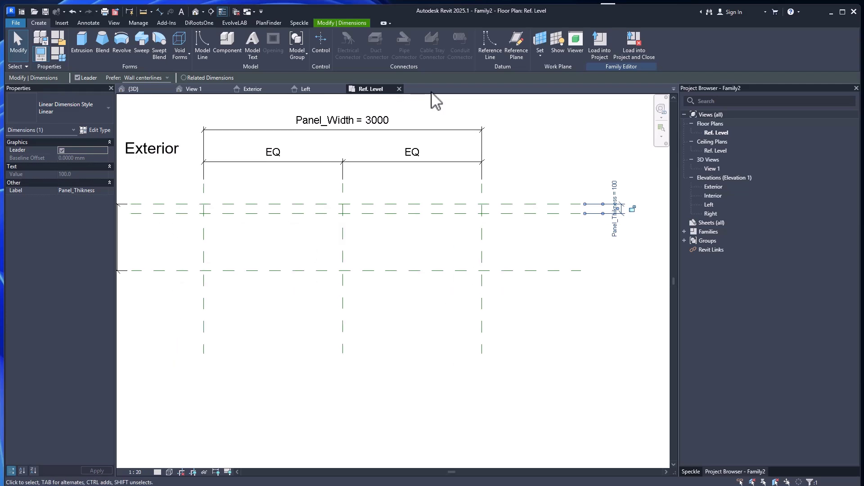
click(517, 44)
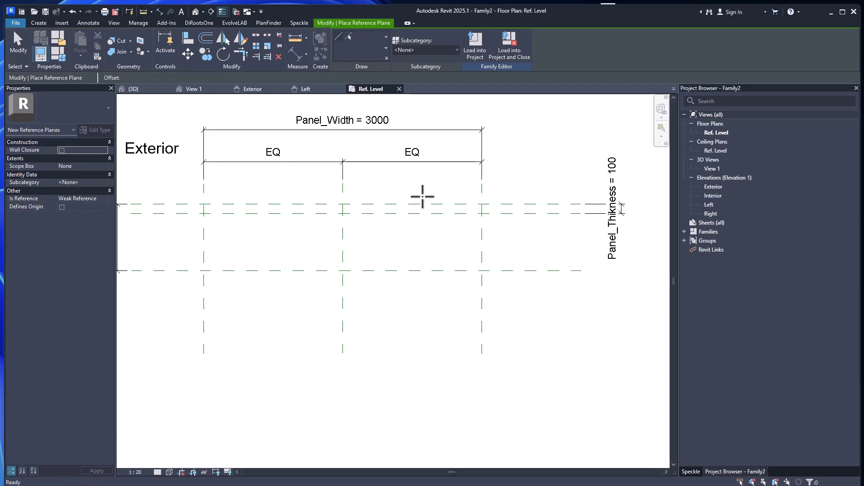
key(Escape)
Draw a reference-line arc of about 2034 mm radius between the center plane's intersections with the outer vertical planes, bulging toward the exterior
click(44, 23)
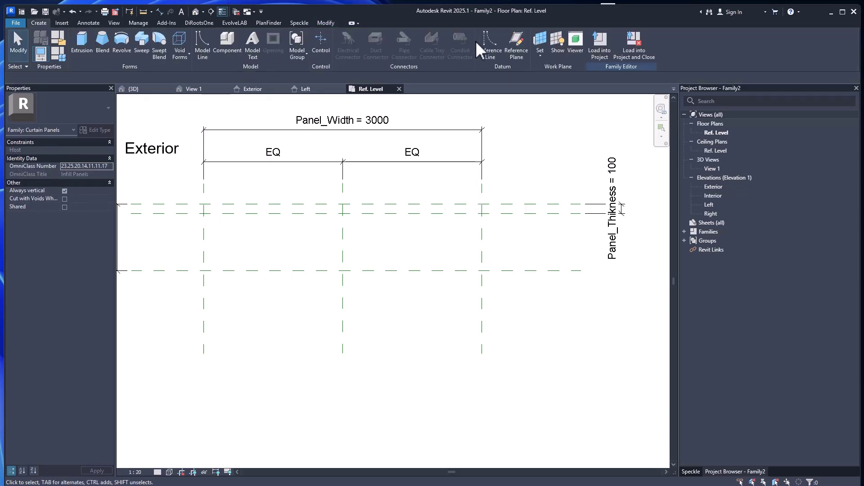
click(488, 42)
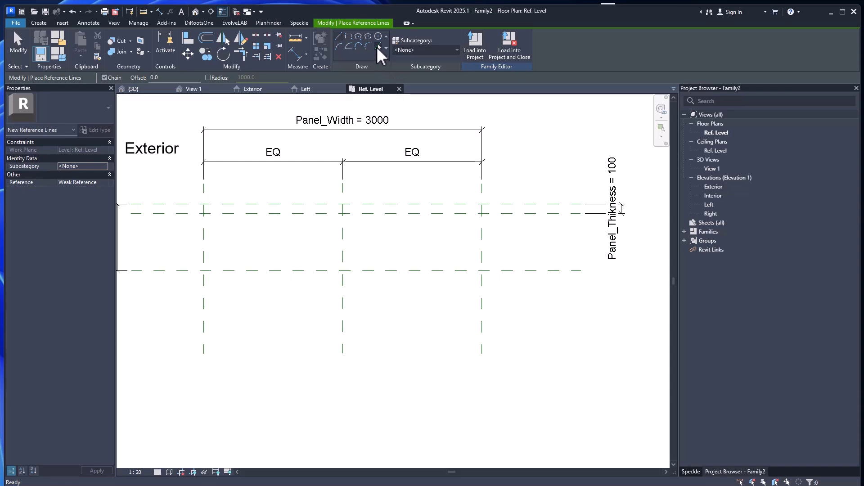
click(339, 48)
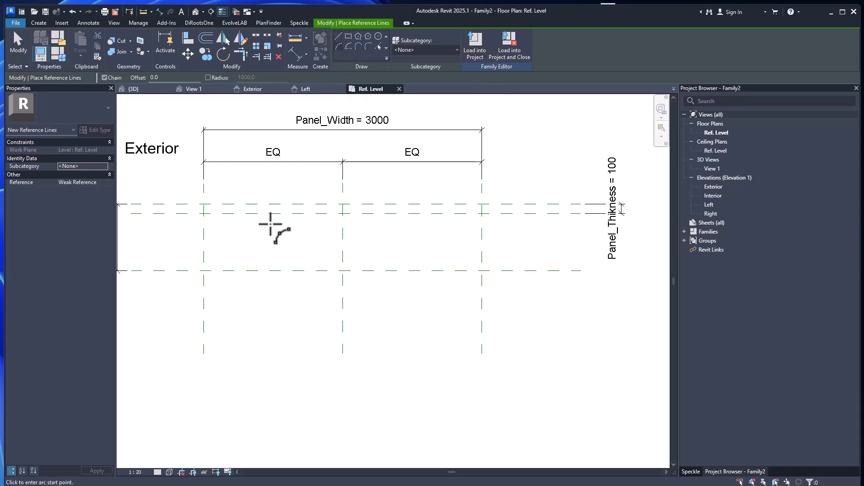
click(204, 270)
click(482, 271)
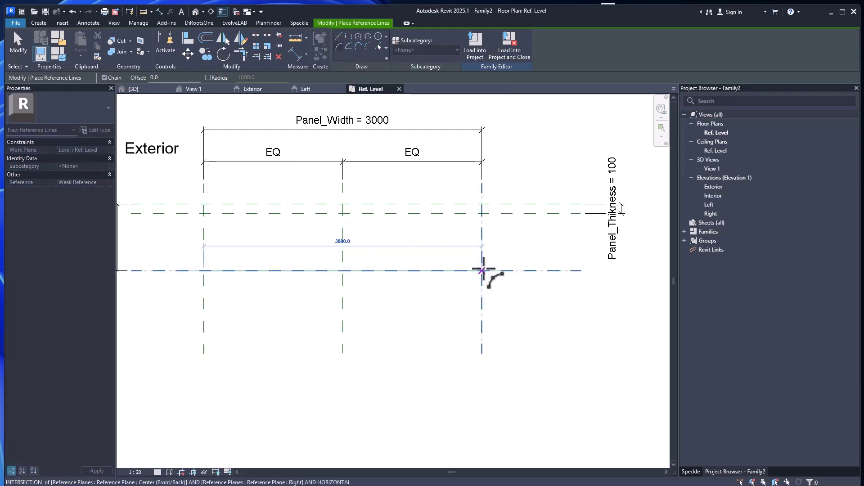
scroll(349, 216, up, 4)
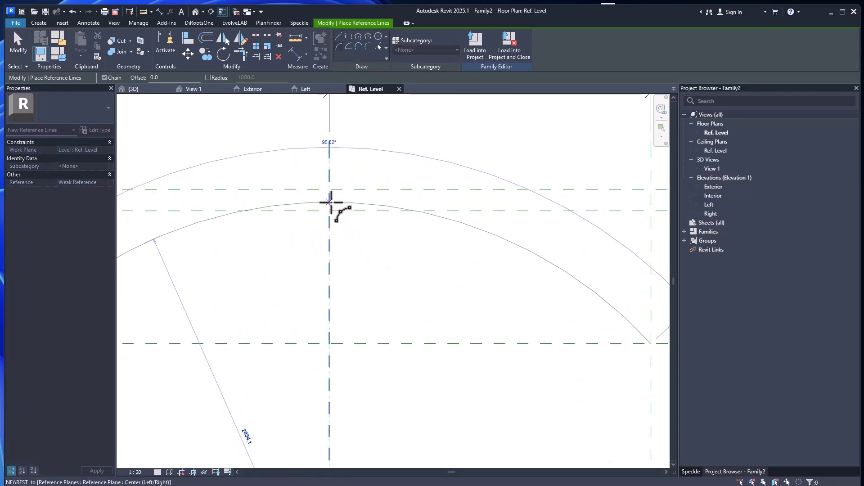
click(333, 202)
key(Escape)
key(Escape)
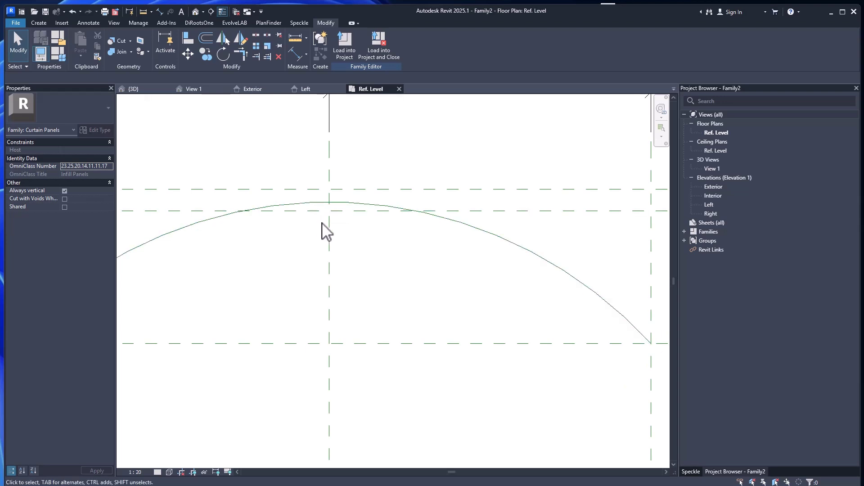
Turn the reference arc's temporary radius dimension into a permanent one
scroll(343, 233, down, 2)
scroll(340, 236, down, 4)
middle_drag(355, 266, 356, 212)
middle_drag(293, 207, 299, 221)
scroll(300, 221, up, 3)
scroll(301, 222, up, 1)
click(257, 193)
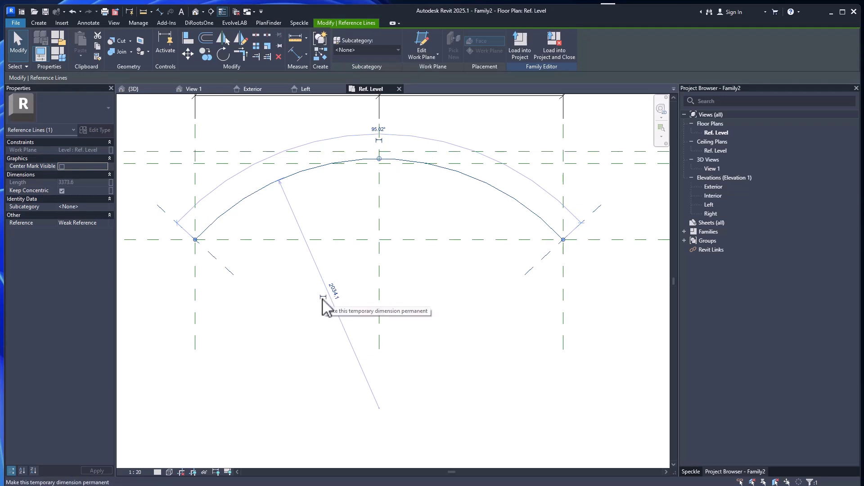
click(323, 297)
Label the arc's radius dimension with a new instance parameter named Panel_Radius
click(346, 331)
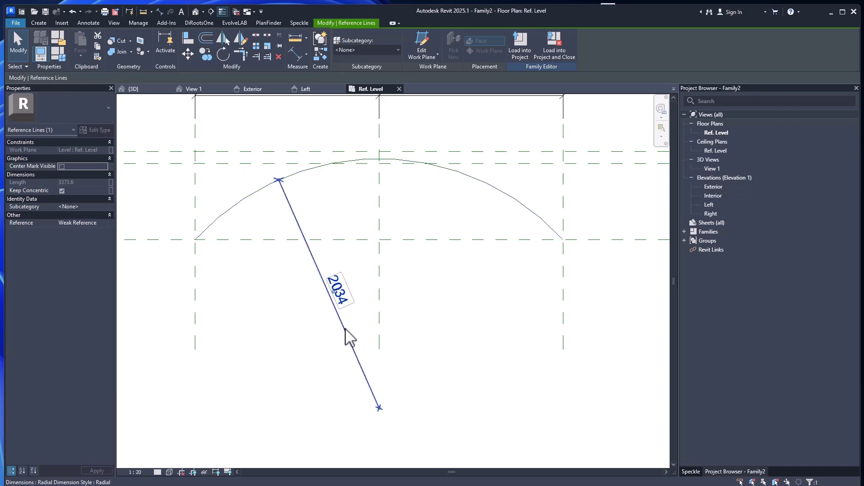
click(428, 45)
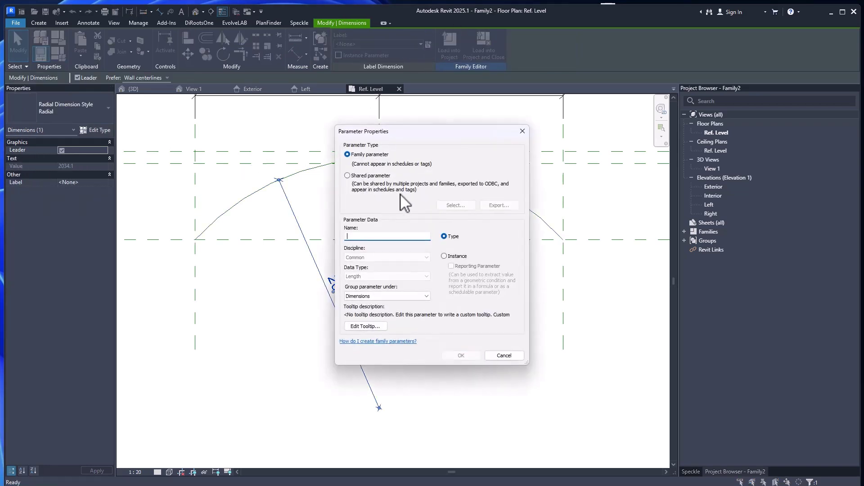
click(455, 257)
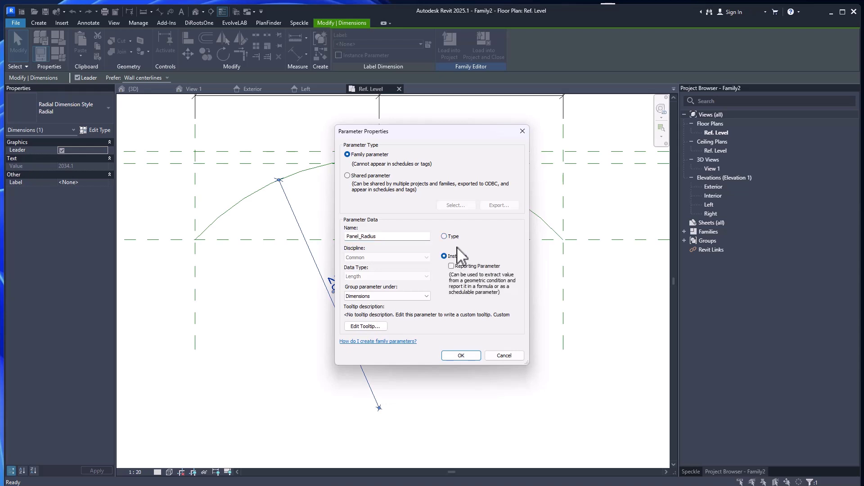
click(461, 355)
click(456, 348)
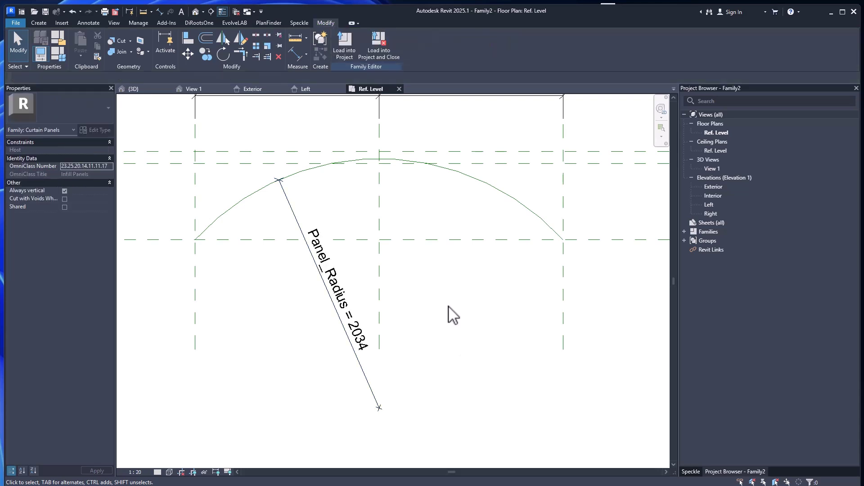
Draw a reference-line circle of about 2094 mm radius from the arc's center point to the outermost horizontal reference plane
middle_drag(440, 297, 464, 333)
scroll(462, 331, down, 2)
scroll(455, 325, up, 2)
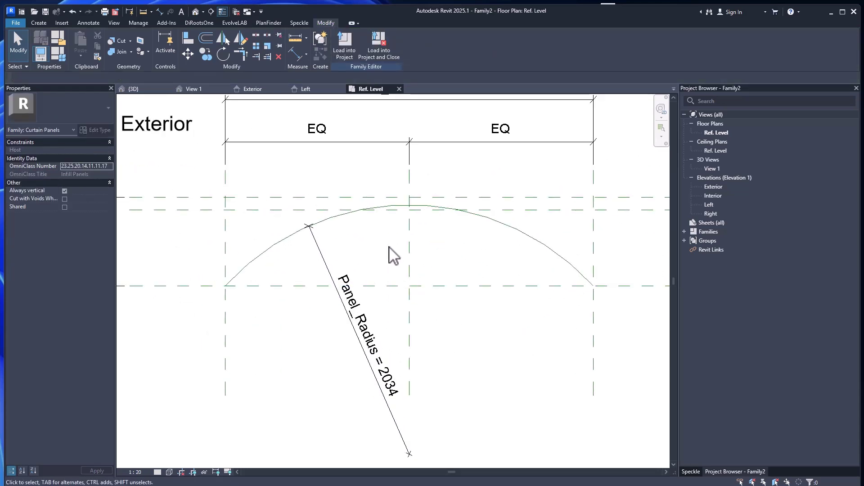
scroll(400, 205, up, 2)
scroll(408, 201, down, 1)
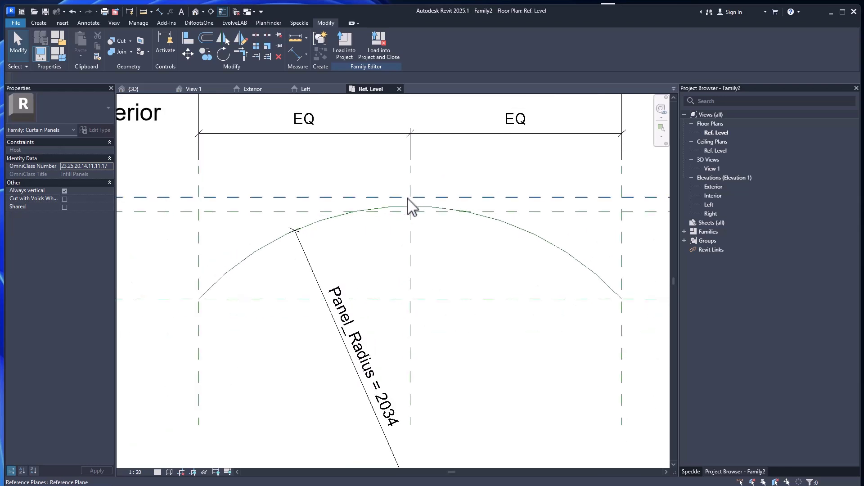
scroll(293, 225, up, 1)
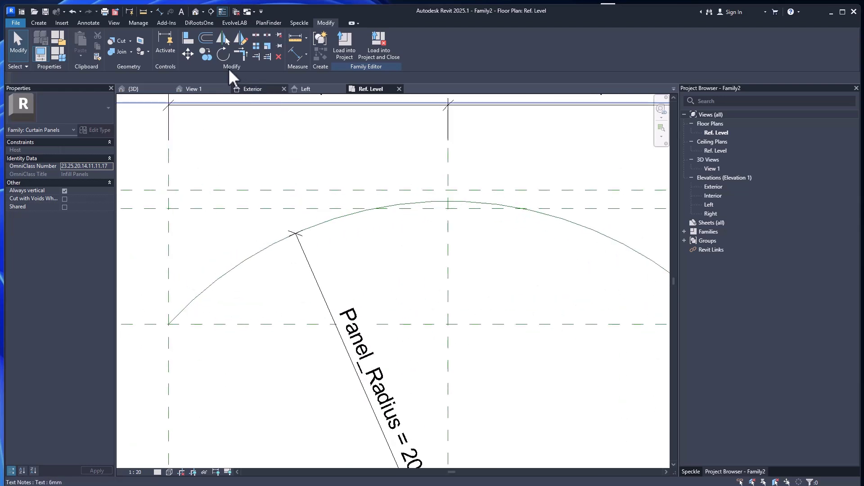
click(39, 22)
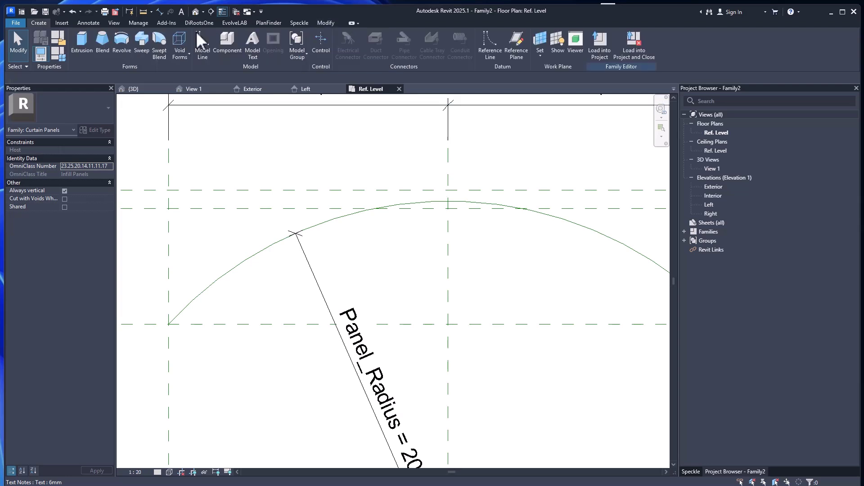
click(492, 42)
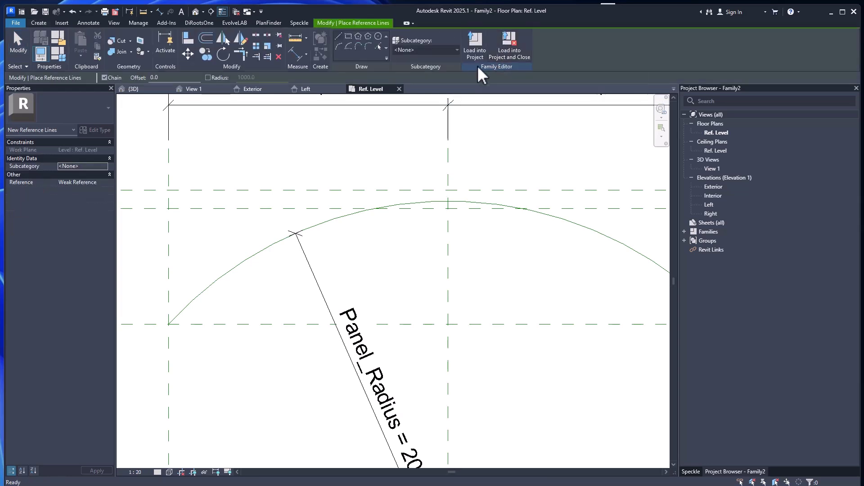
click(378, 37)
scroll(288, 108, down, 2)
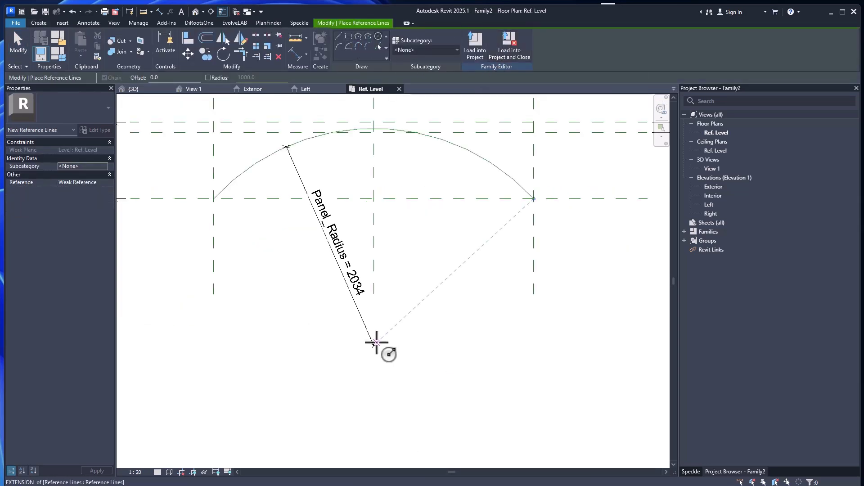
click(374, 345)
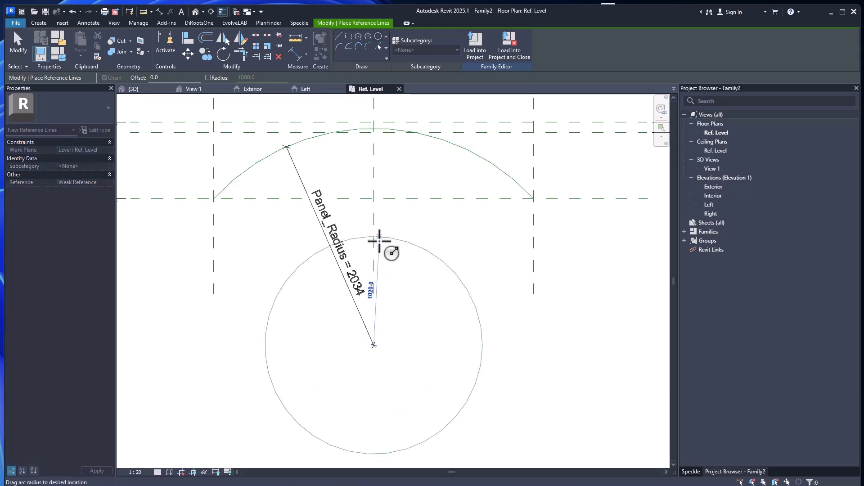
click(374, 122)
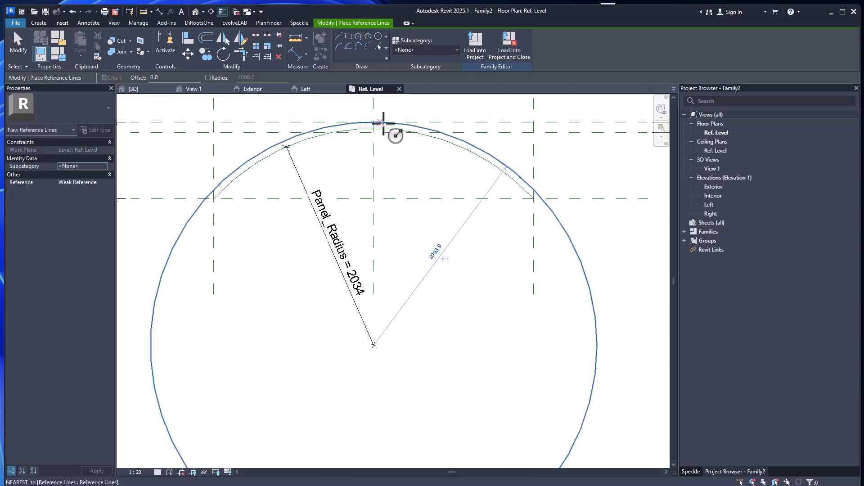
key(Escape)
key(Escape)
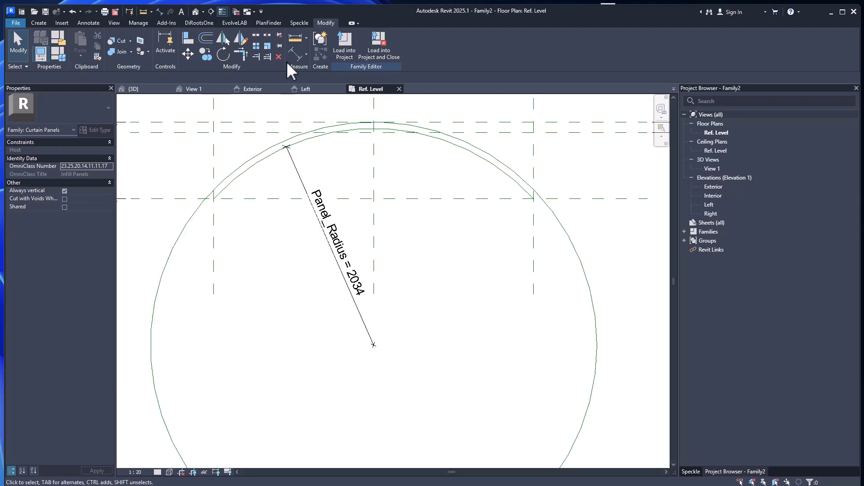
Split the outer reference circle on both sides below the lower horizontal reference plane and delete its bottom portion
click(254, 35)
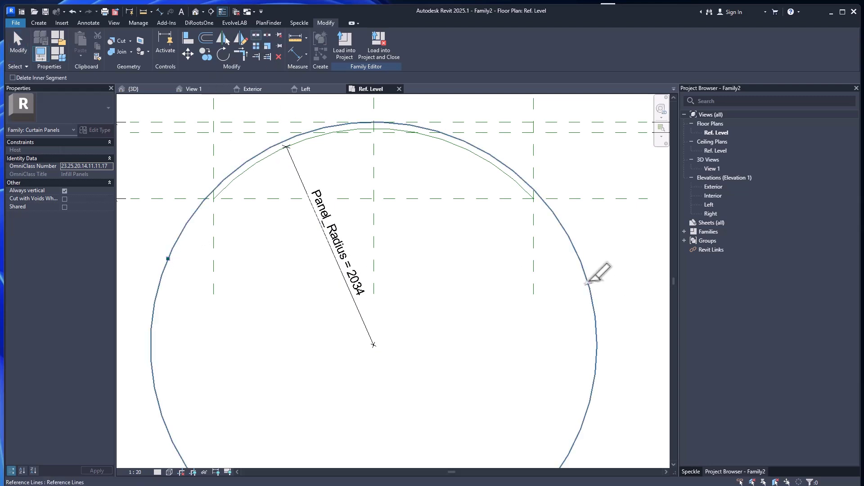
key(Escape)
click(587, 285)
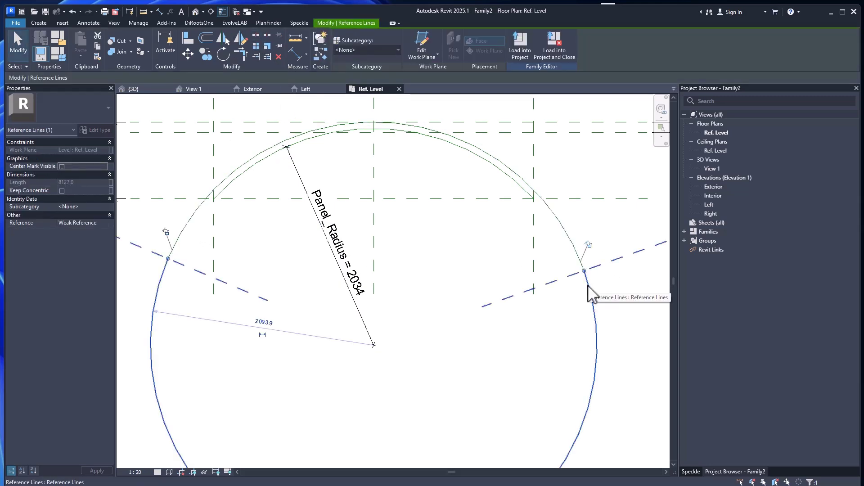
key(Delete)
Shorten the outer arc's left end to the left vertical reference plane and lock it there
scroll(212, 193, up, 4)
click(212, 299)
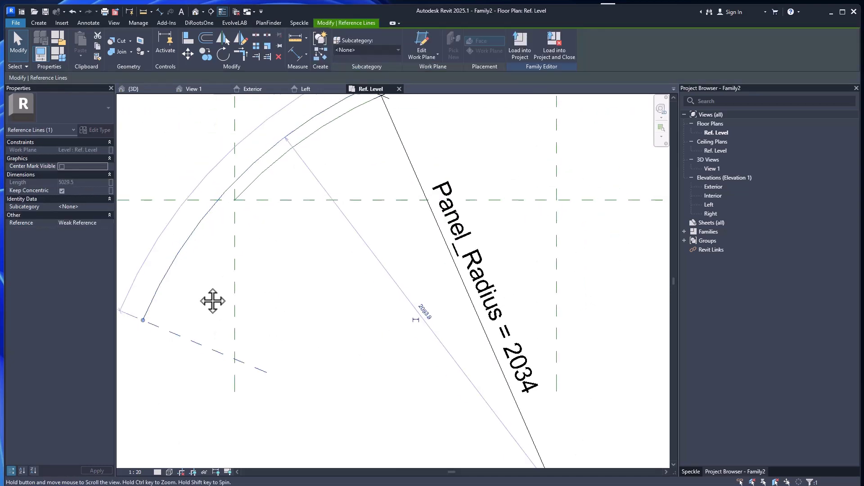
drag(200, 329, 289, 185)
click(275, 234)
click(331, 266)
Shorten the outer arc's right end to the right vertical reference plane and lock it there
scroll(331, 265, down, 4)
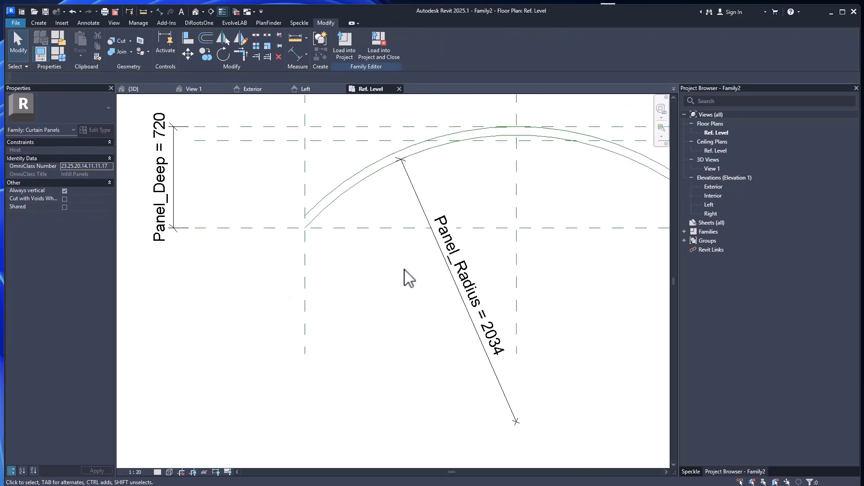
middle_drag(648, 265, 414, 253)
scroll(419, 261, up, 2)
click(463, 318)
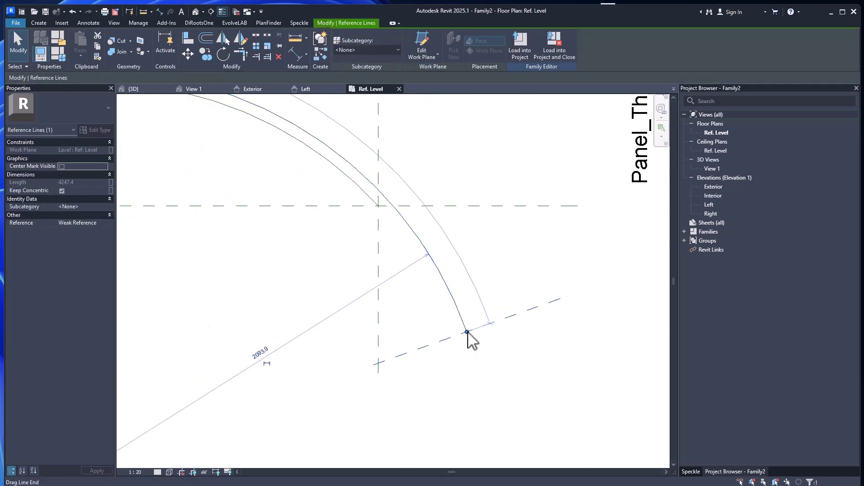
drag(469, 338, 379, 190)
click(364, 222)
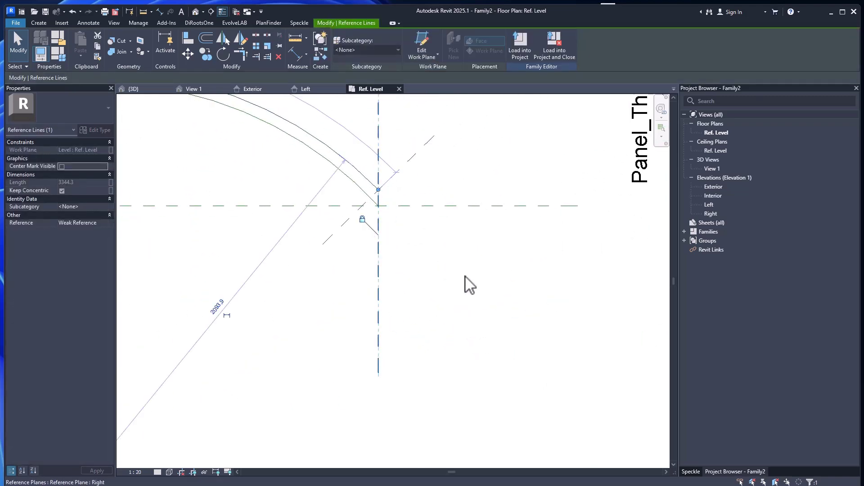
click(465, 276)
Align the Panel_Radius arc's right endpoint with the lower horizontal and right vertical reference planes and lock it
key(a)
key(l)
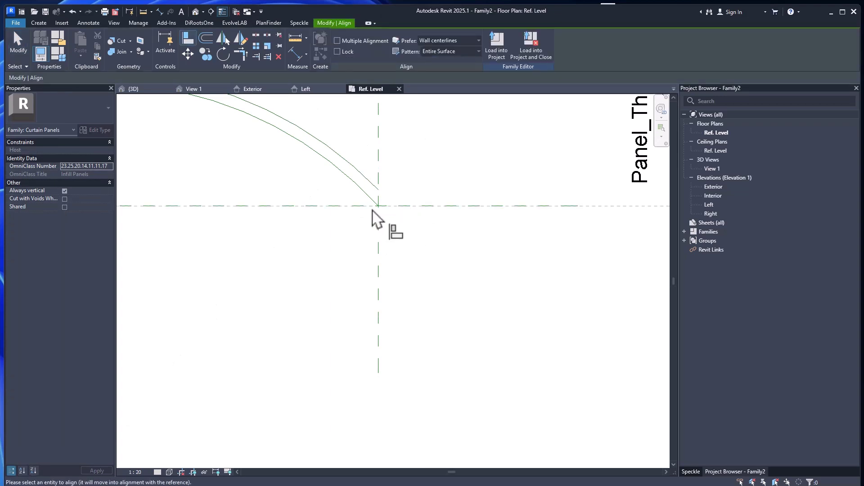
click(378, 207)
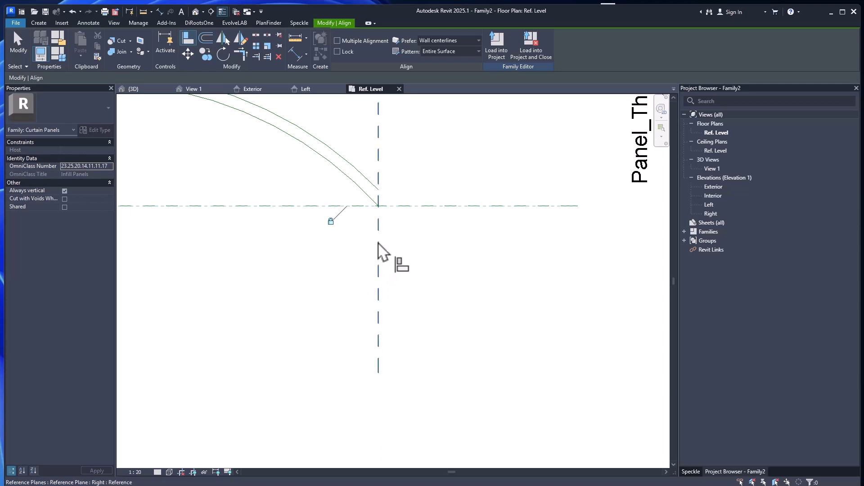
click(379, 208)
click(364, 220)
scroll(365, 220, down, 4)
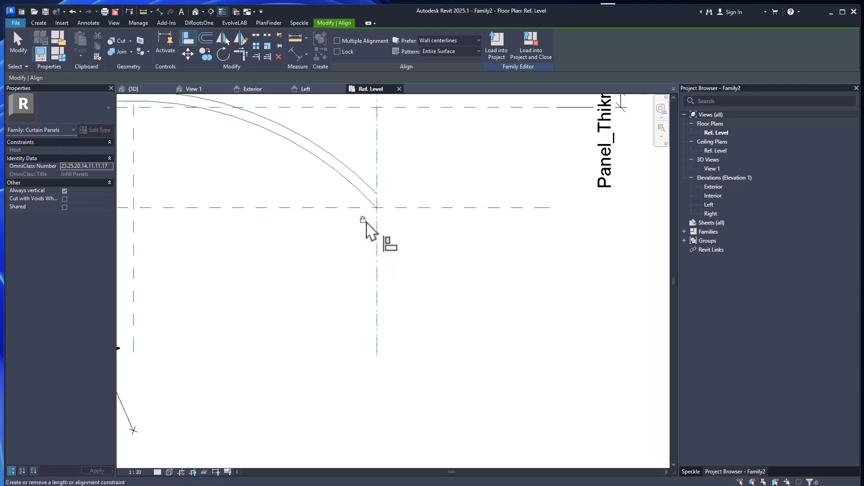
Align the Panel_Radius arc's left endpoint with the lower horizontal reference plane and lock the alignment
middle_drag(239, 250, 483, 223)
scroll(289, 187, up, 5)
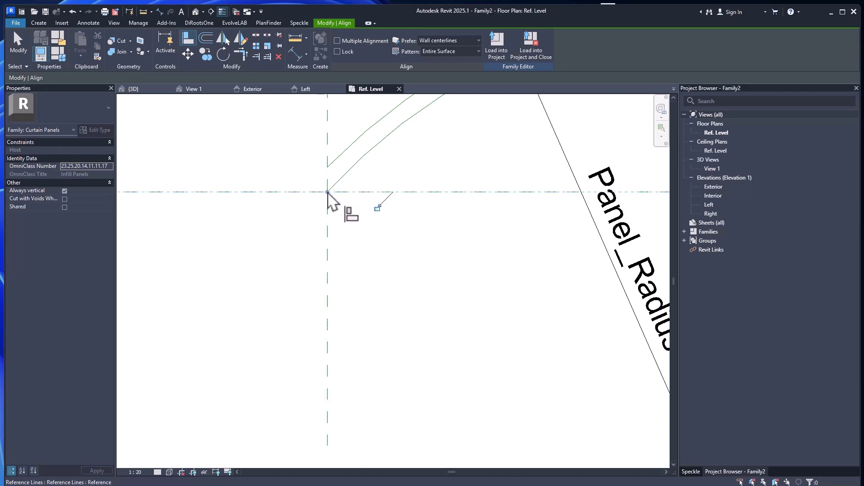
click(377, 210)
scroll(374, 213, down, 2)
key(Escape)
key(Escape)
middle_drag(451, 276, 278, 278)
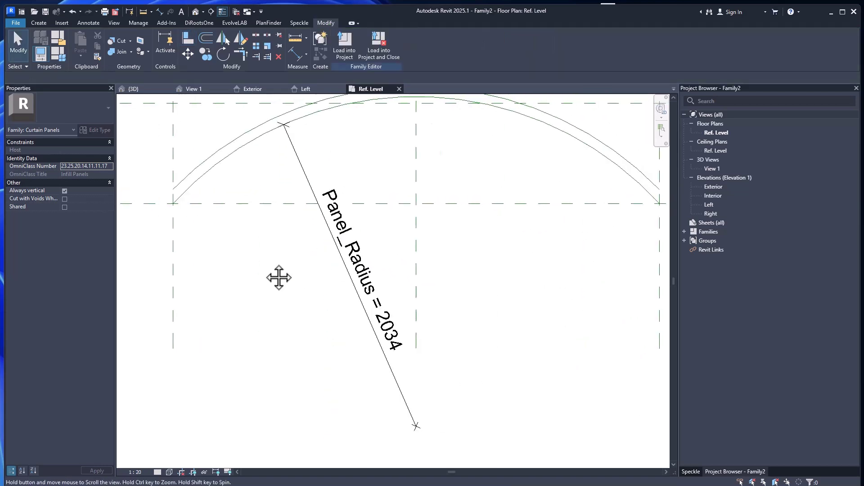
middle_drag(341, 223, 336, 273)
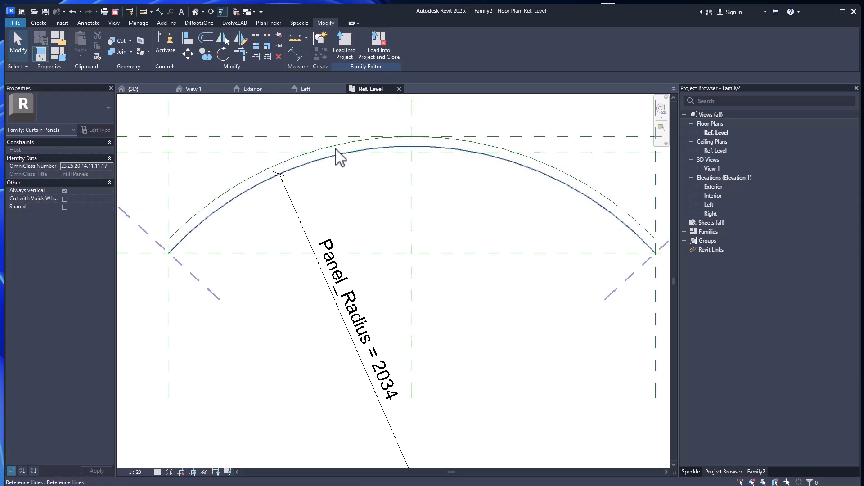
Draw a reference-line circle of about 1994 mm radius from the arcs' center point to the middle horizontal reference plane
click(38, 22)
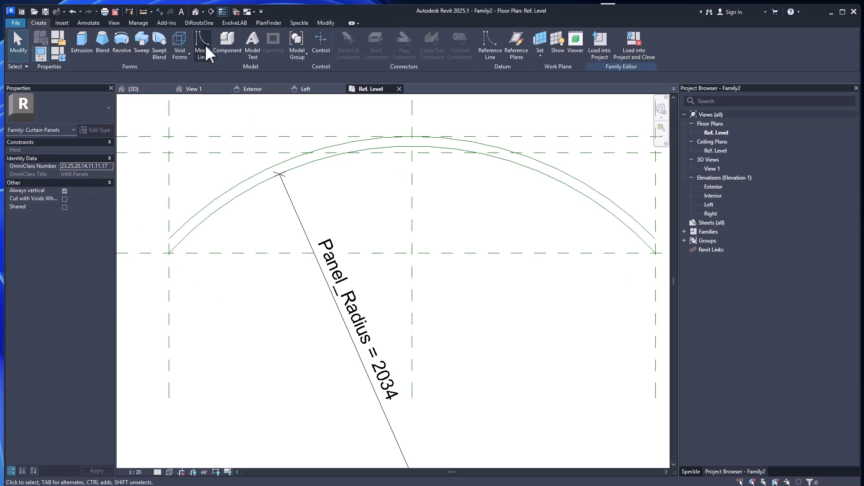
click(485, 45)
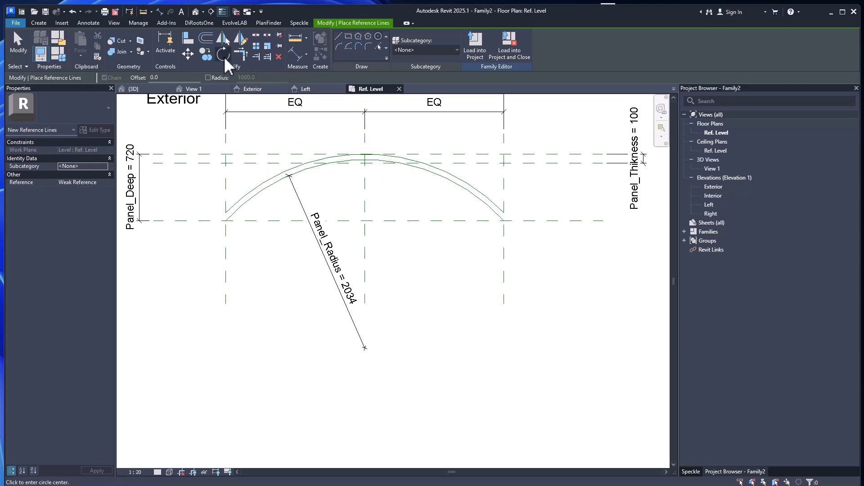
click(365, 350)
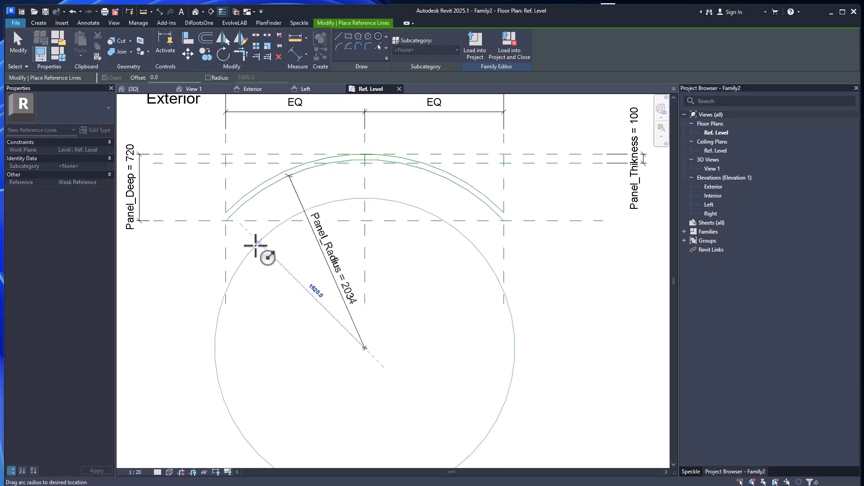
click(365, 164)
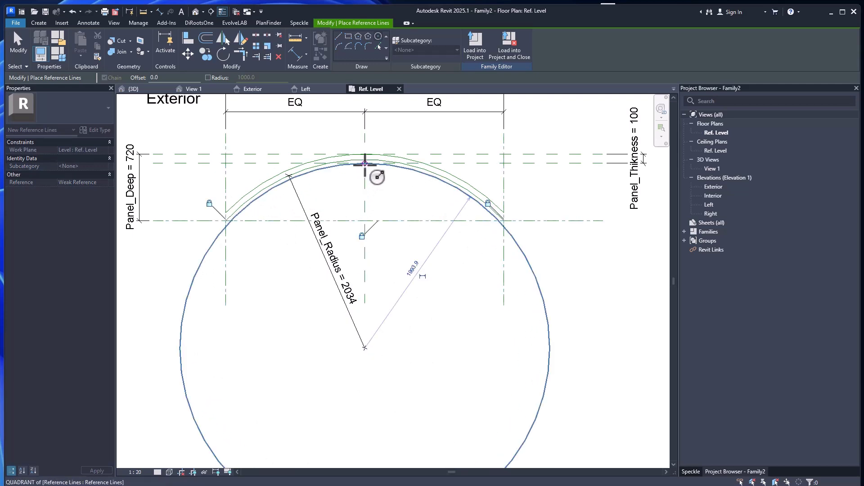
key(Escape)
key(Escape)
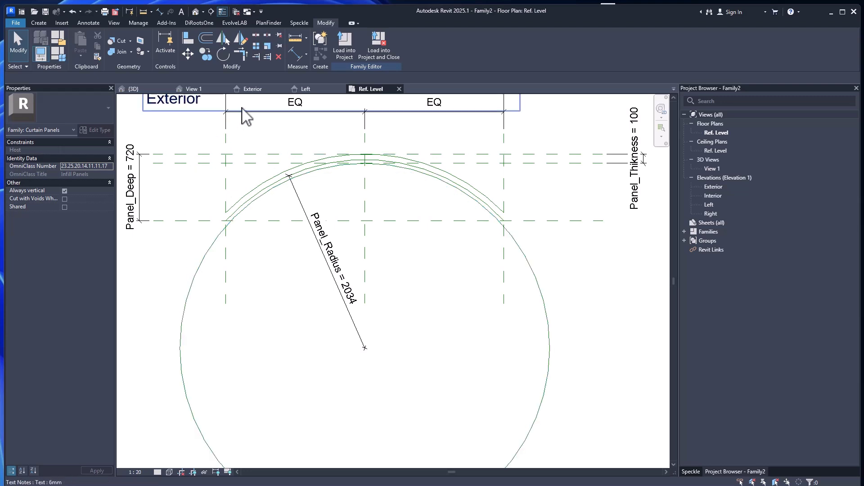
Split the new inner reference circle on both sides below the lower horizontal plane and delete its bottom portion
click(259, 37)
click(214, 242)
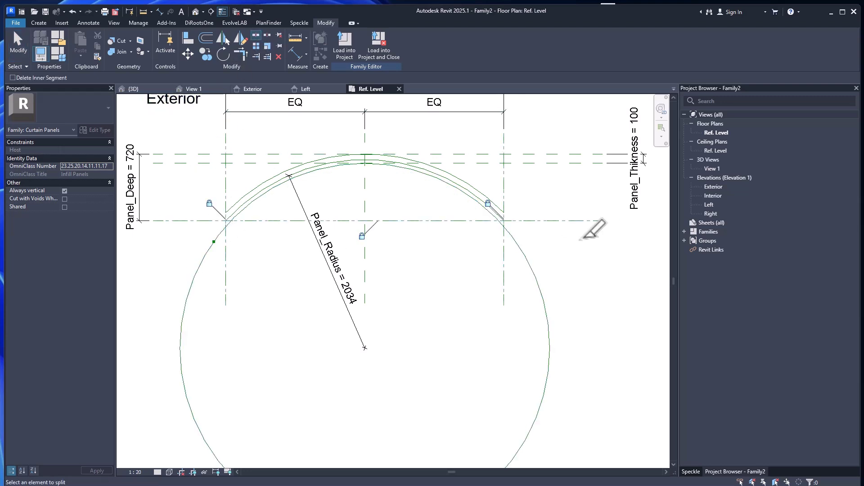
click(523, 256)
key(Escape)
click(530, 266)
key(Delete)
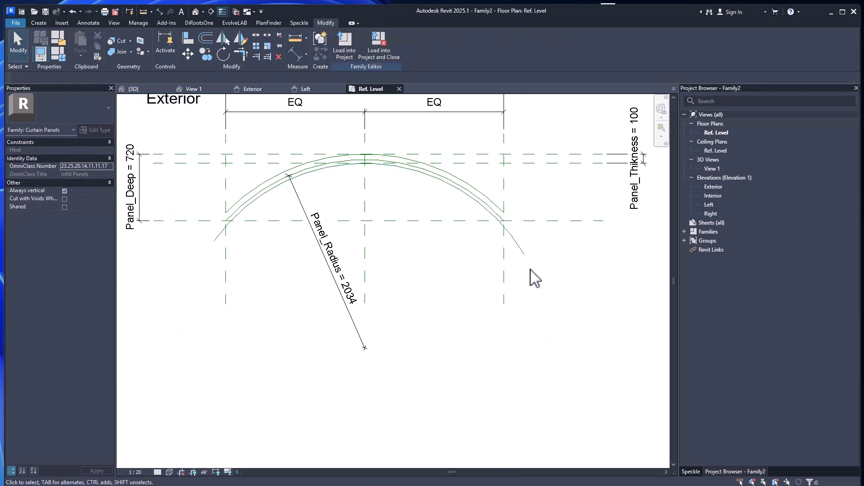
Shorten the innermost arc's right end to the lower horizontal reference plane and lock it there
click(521, 246)
scroll(522, 247, up, 3)
drag(531, 272, 483, 210)
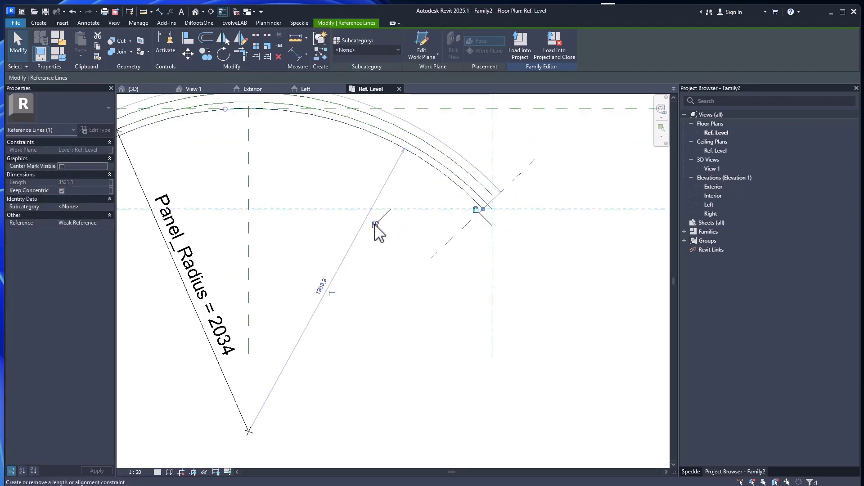
click(377, 282)
Shorten the innermost arc's left end to the lower horizontal reference plane and lock it there
scroll(310, 310, down, 3)
middle_drag(308, 311, 564, 287)
scroll(383, 234, up, 4)
click(337, 245)
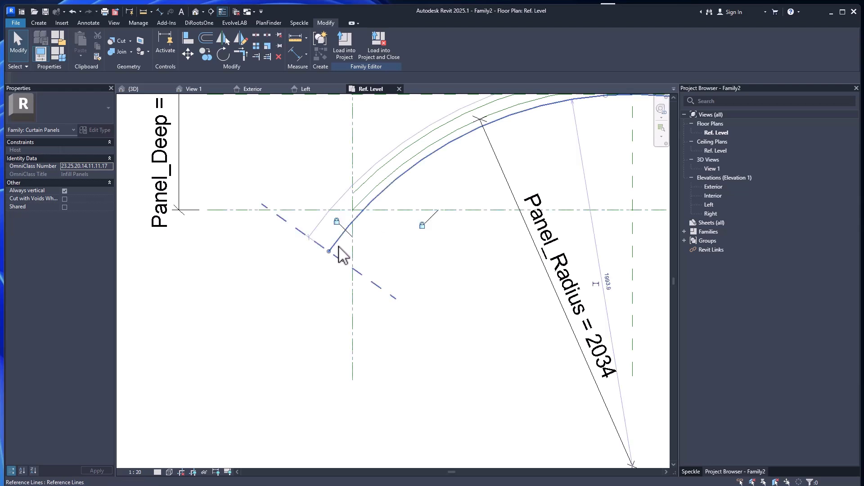
drag(332, 255, 364, 211)
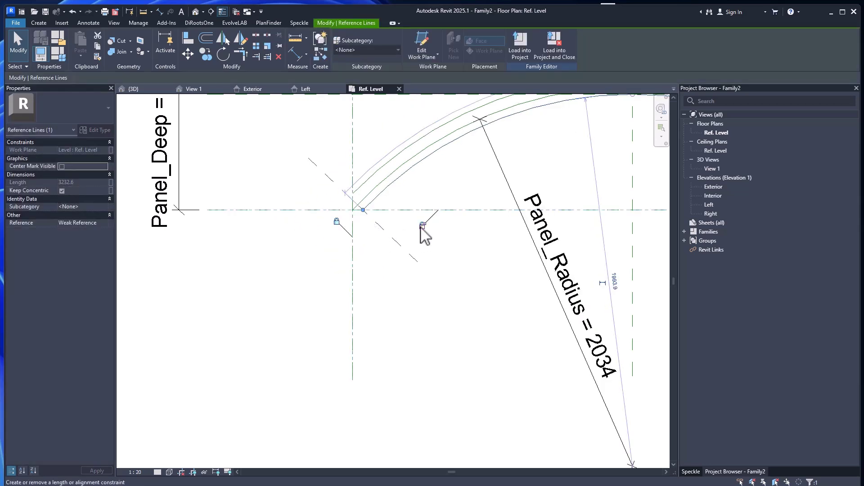
click(438, 292)
scroll(441, 295, down, 3)
middle_drag(569, 322, 394, 283)
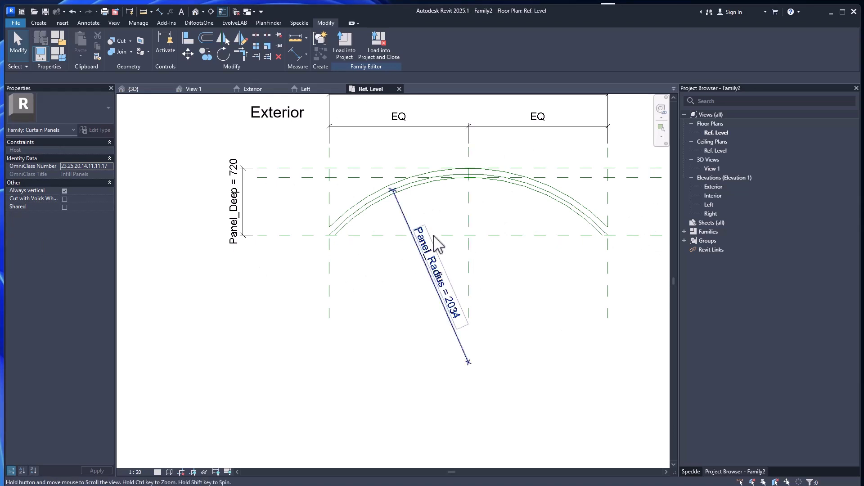
middle_drag(438, 245, 354, 234)
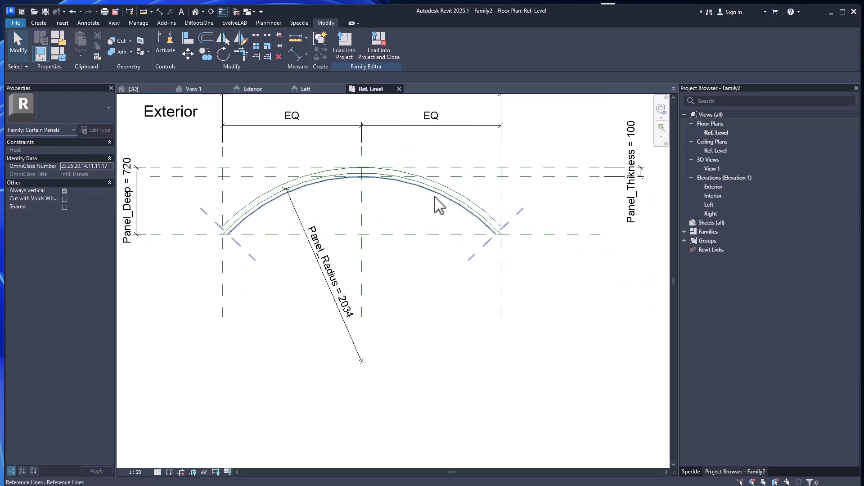
Make the innermost arc's temporary radius dimension permanent and move it closer to the arc's right end
click(437, 195)
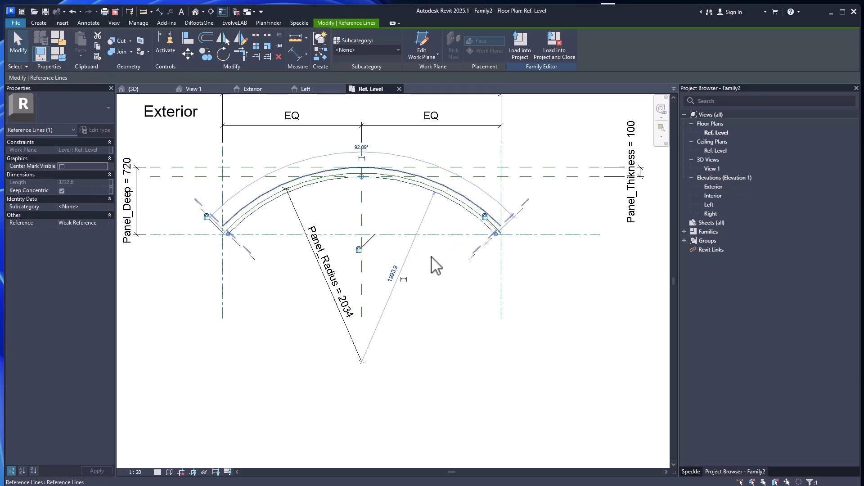
click(404, 280)
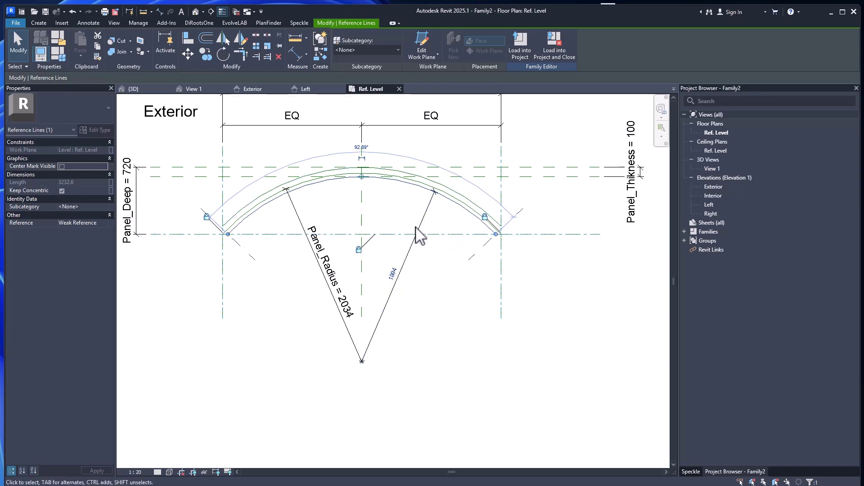
key(Escape)
click(424, 217)
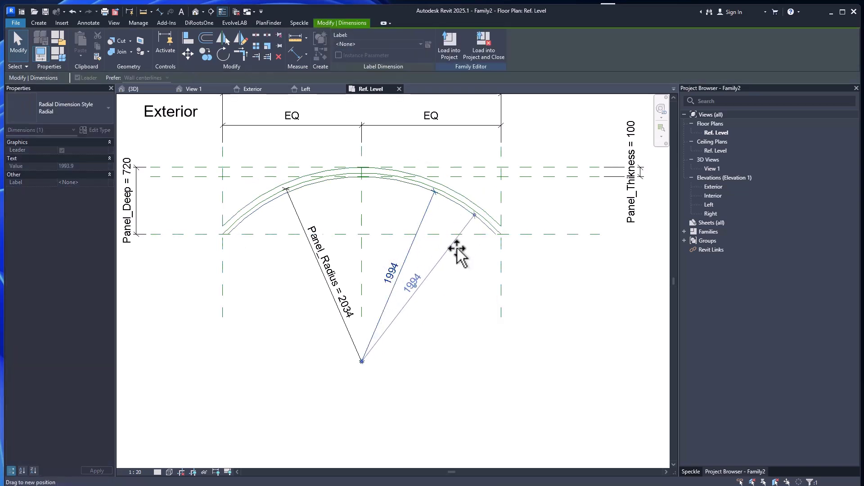
Label the innermost arc's radius dimension with a new instance parameter named Panel_Radius_Out
click(428, 44)
text(Pan)
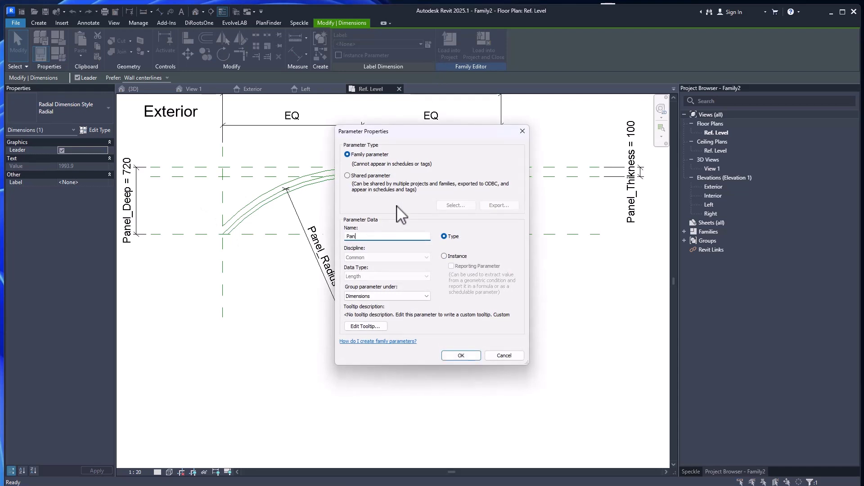
text(el_Radius_Out)
click(456, 256)
click(456, 354)
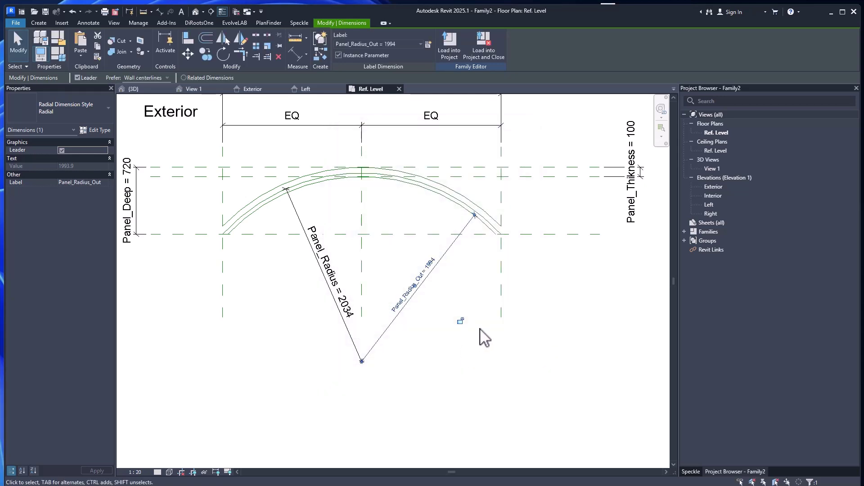
key(Escape)
Turn the outermost arc's temporary radius dimension into a permanent one
click(445, 194)
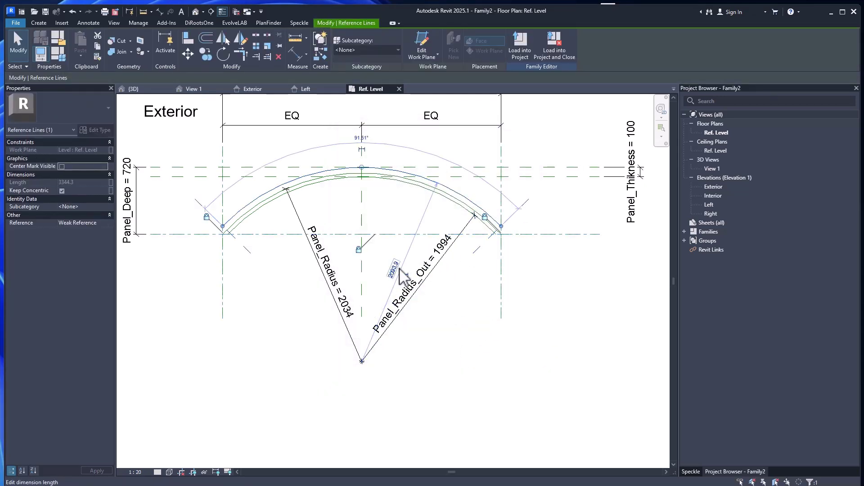
scroll(407, 259, up, 3)
click(407, 257)
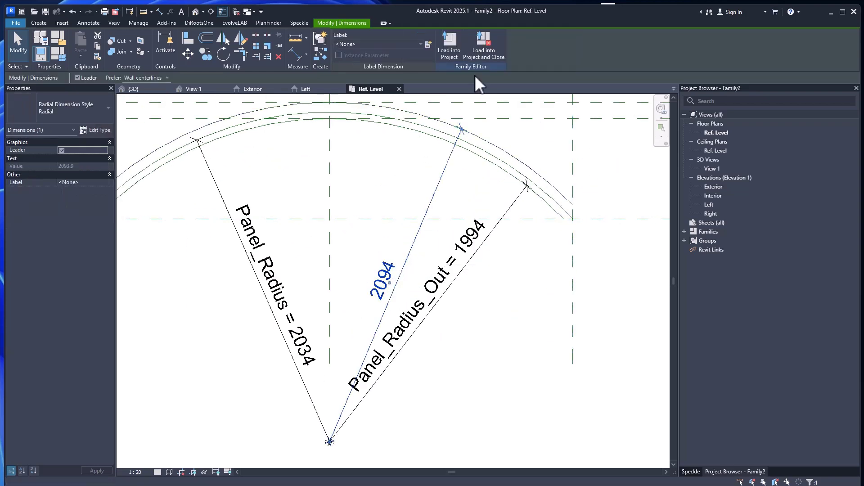
Label the outermost arc's radius dimension with a new instance parameter named Panel_Radius_In
click(429, 44)
text(Panel_Radius_Out)
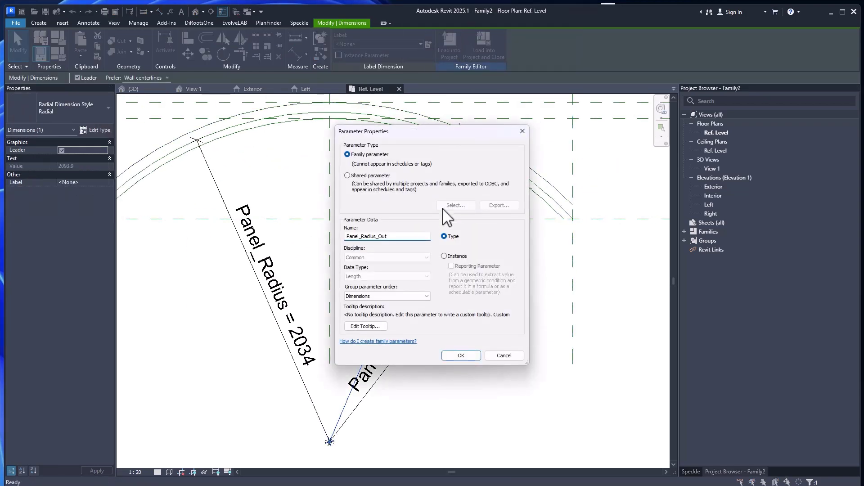
text(IN)
click(455, 257)
click(473, 358)
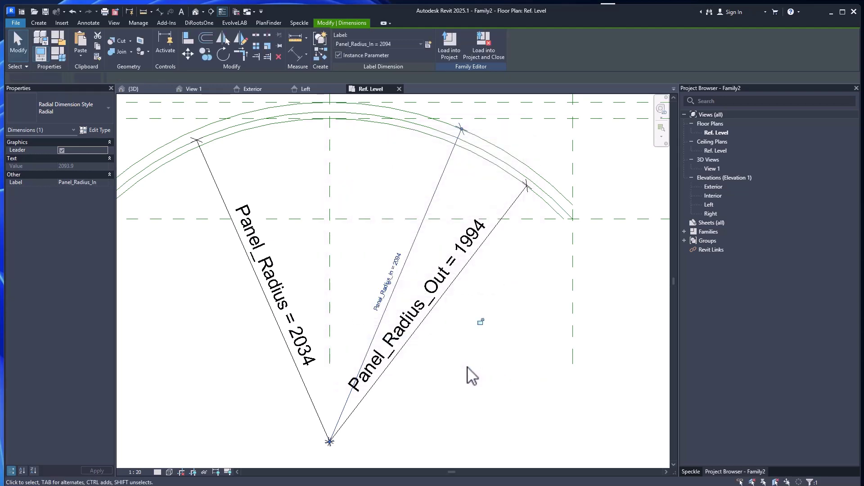
Set the floor plan's view scale to 1:10
click(133, 429)
click(135, 472)
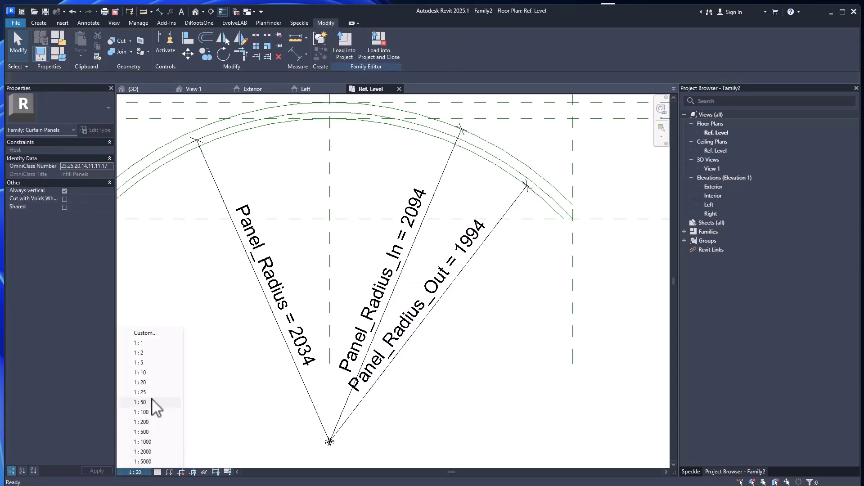
click(151, 373)
scroll(439, 318, down, 3)
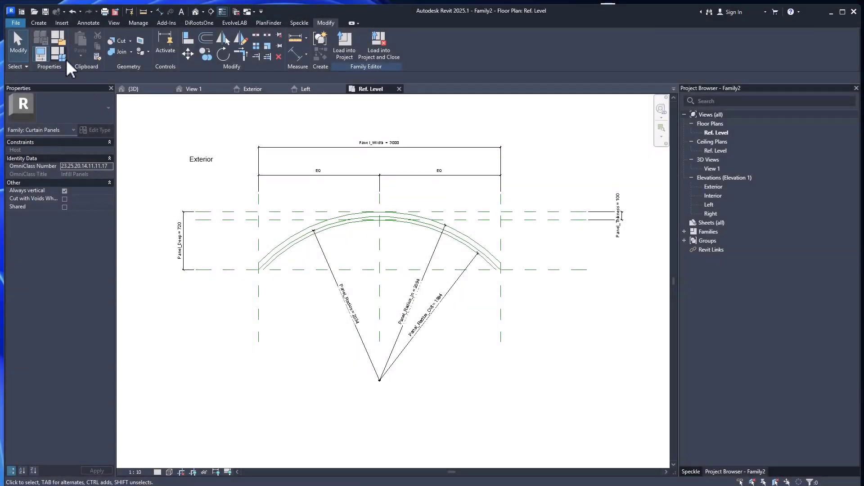
Open the family's types and parameters dialog and shrink it so the drawing area beside it stays visible
click(44, 56)
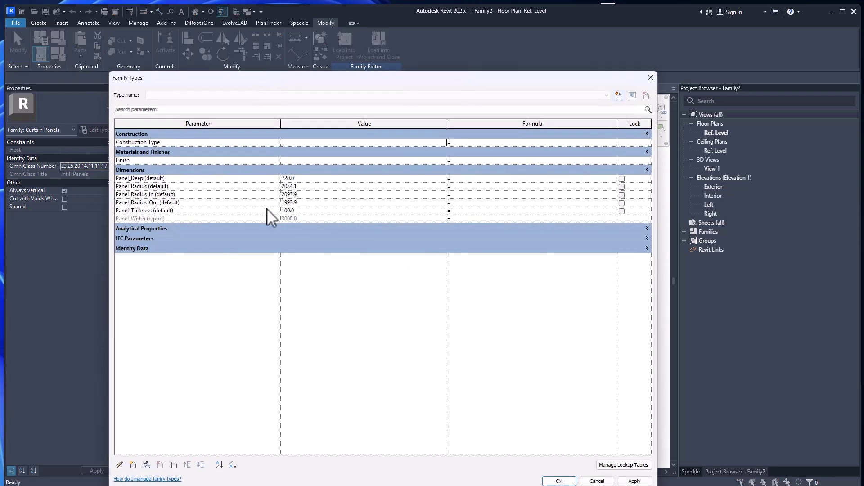
drag(268, 83, 270, 55)
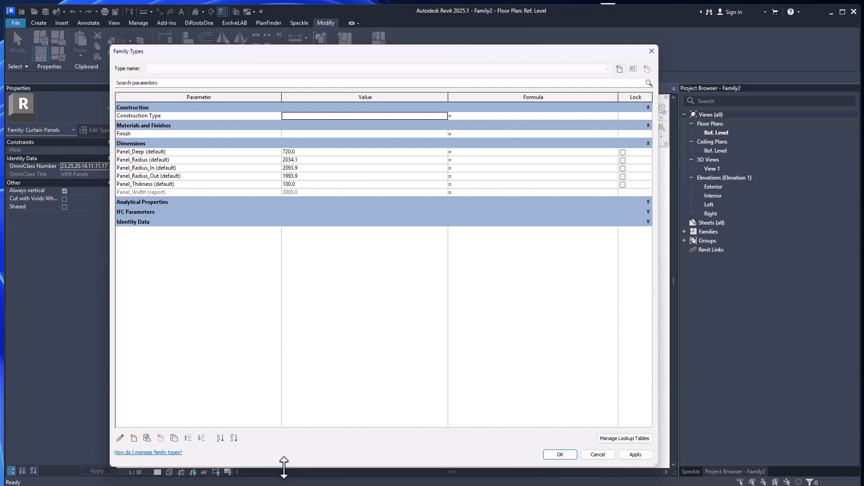
drag(284, 467, 285, 396)
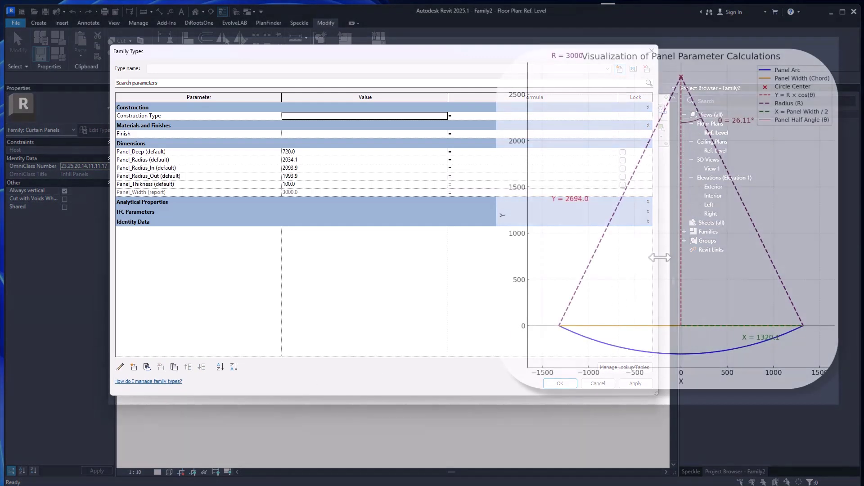
drag(660, 258, 492, 256)
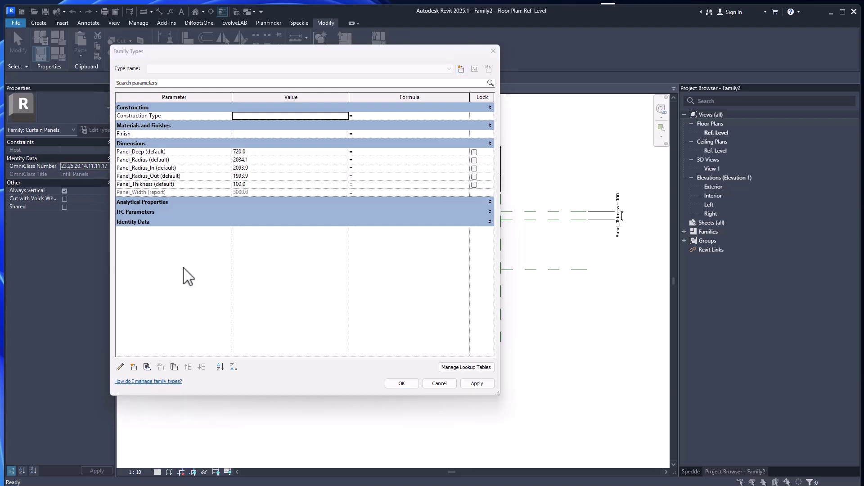
Add an instance length parameter named X, grouped under Other
click(134, 367)
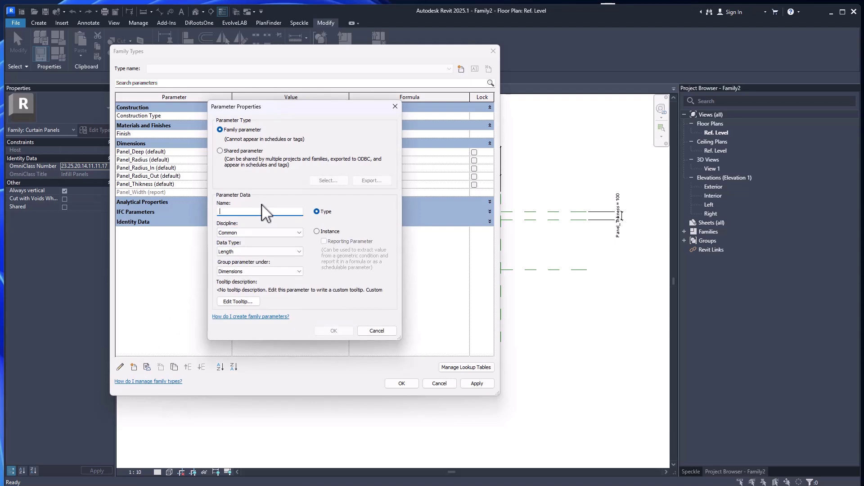
click(317, 231)
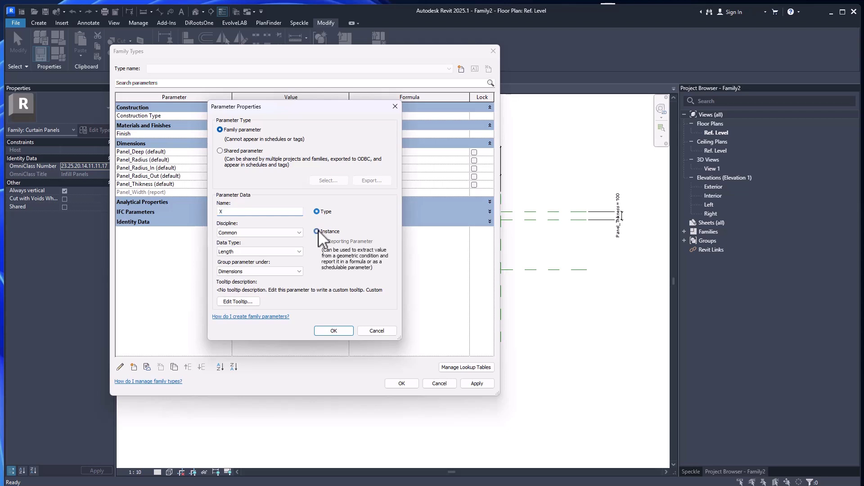
click(279, 251)
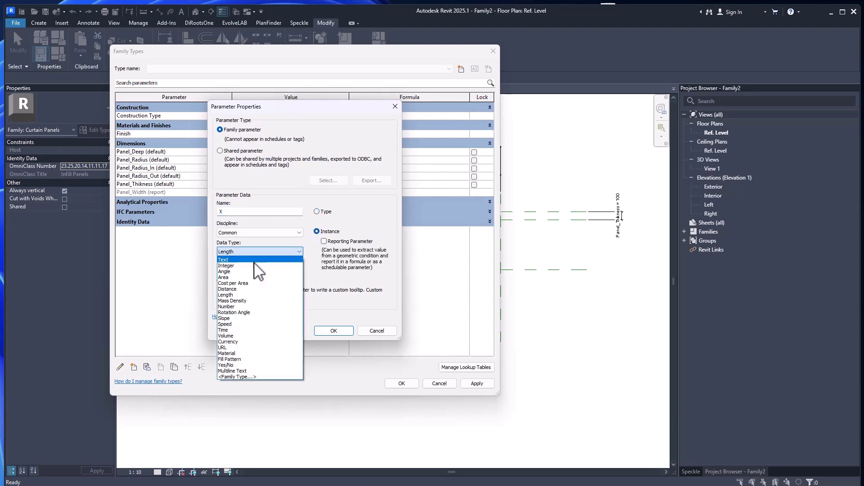
click(312, 243)
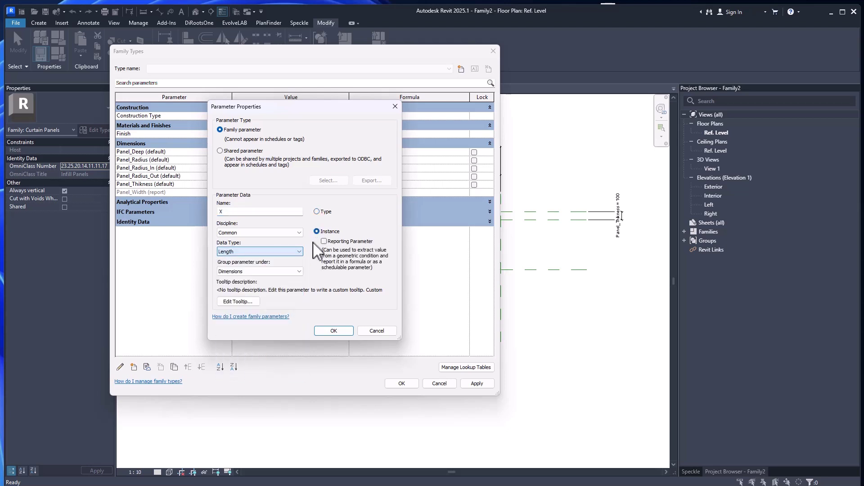
click(263, 272)
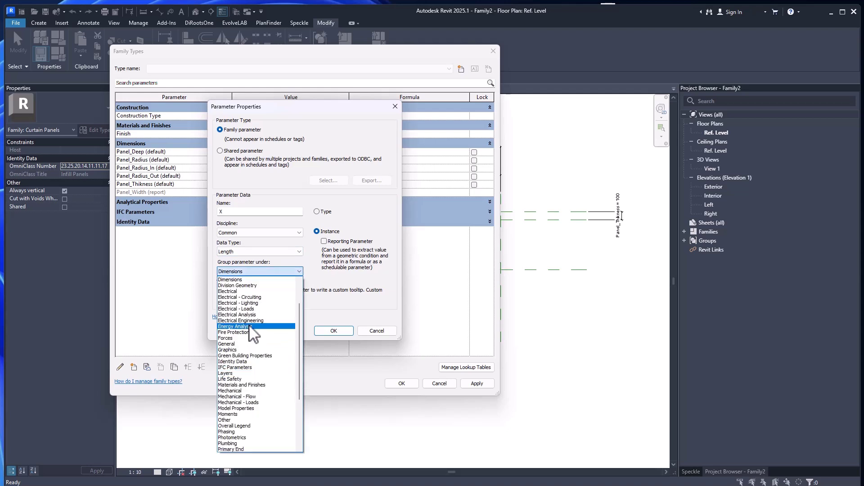
click(242, 420)
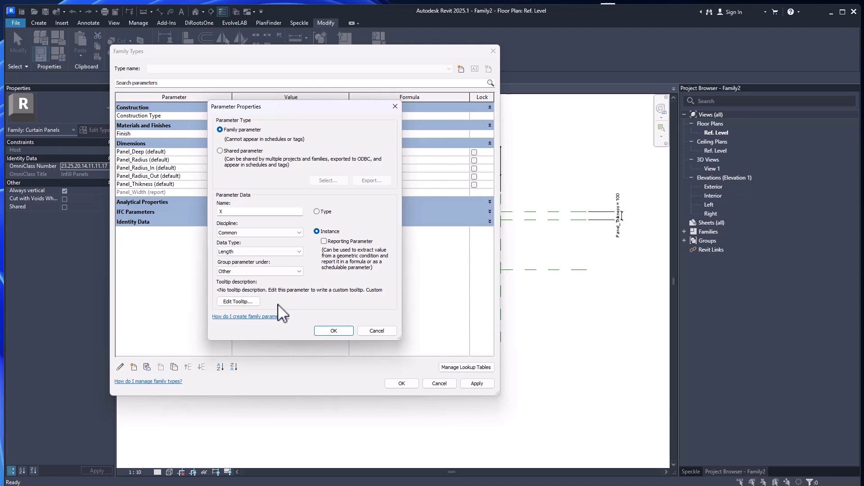
click(333, 331)
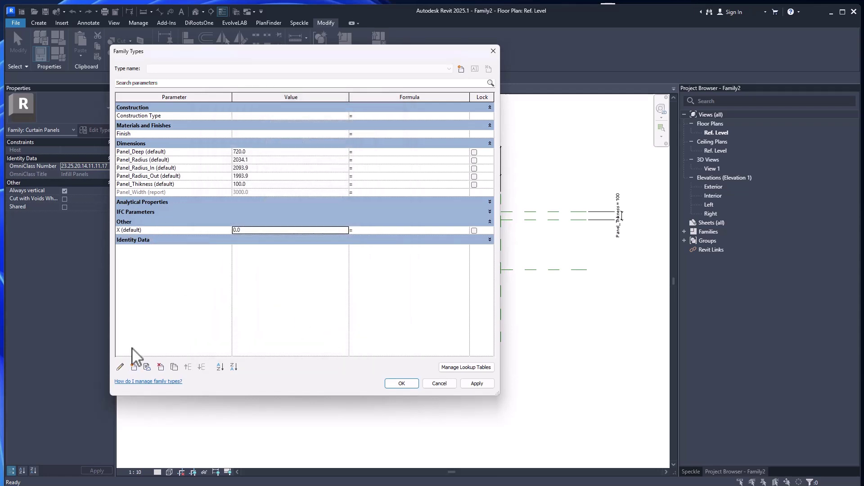
Add an instance length parameter named Y, grouped under Other
click(133, 368)
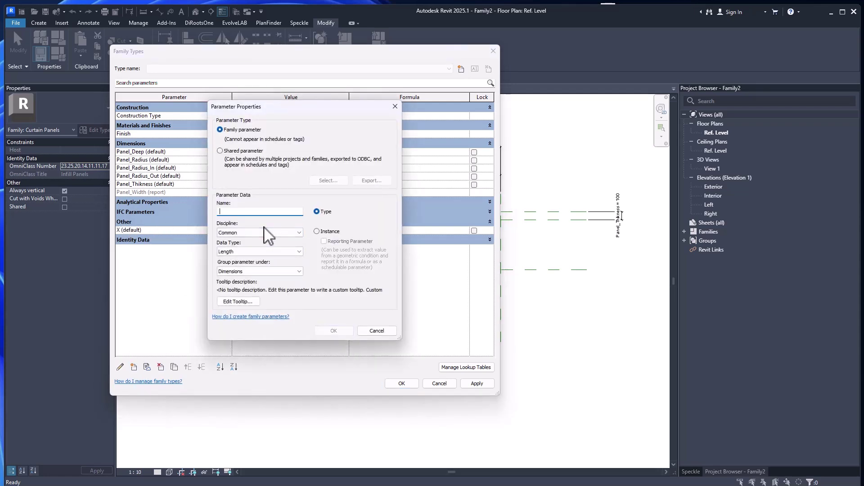
click(315, 231)
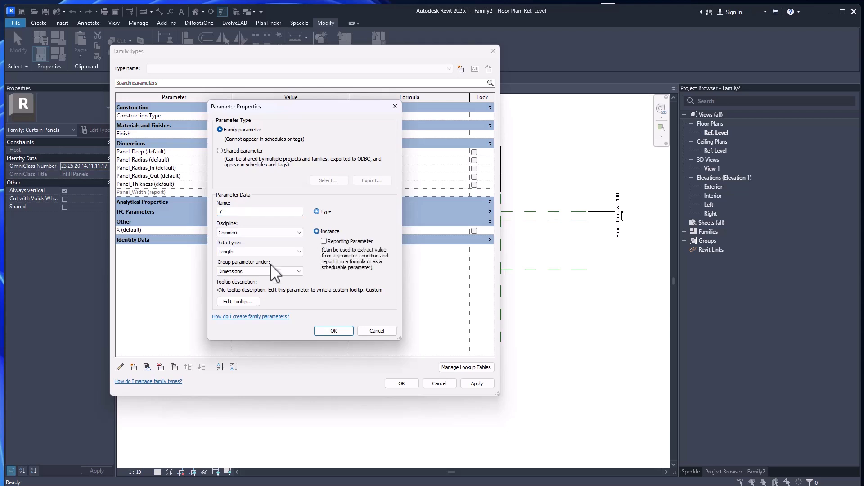
click(276, 271)
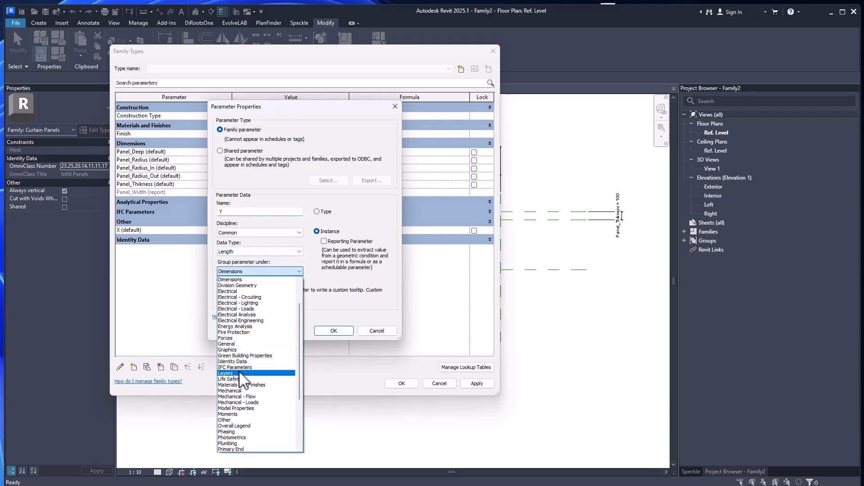
click(243, 420)
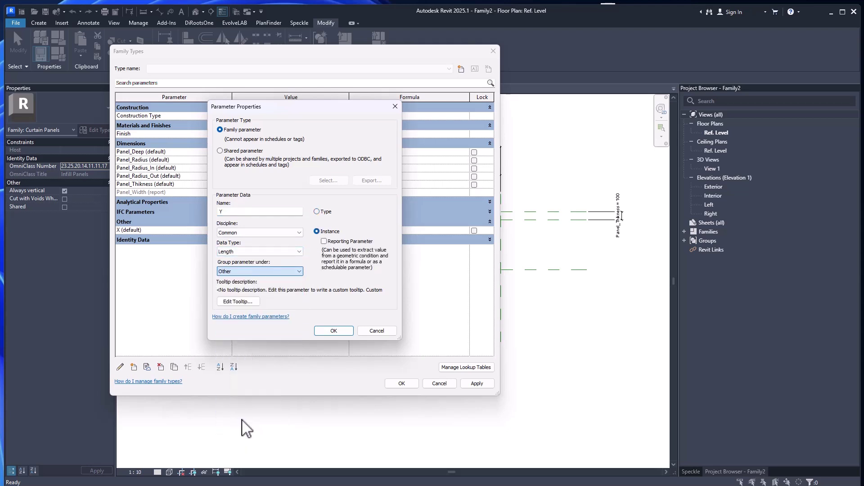
click(334, 331)
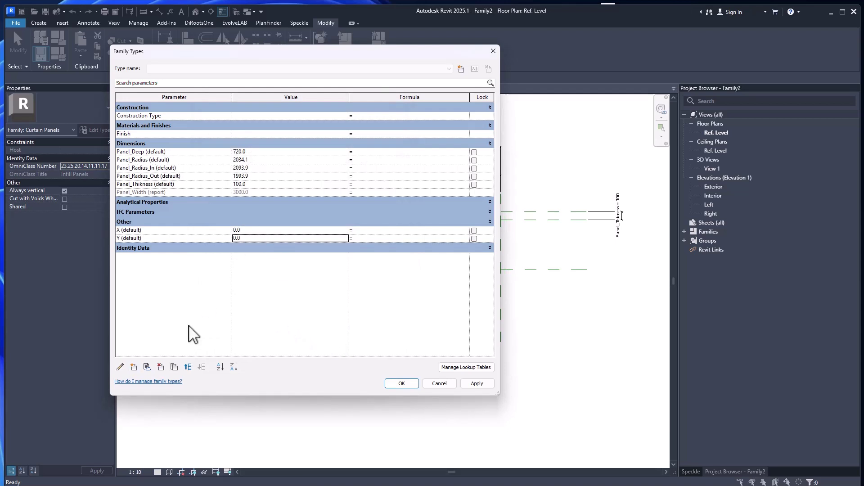
Add an instance parameter named Panel_Full_Angle with the Angle data type, grouped under Other
click(134, 367)
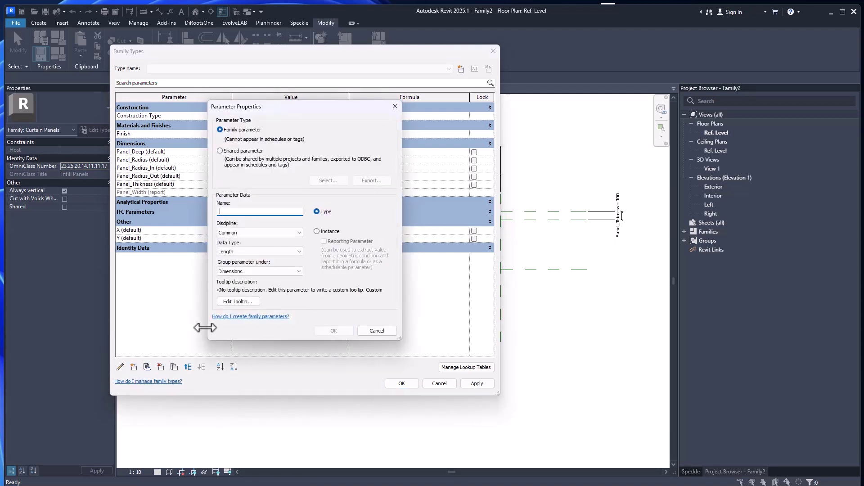
key(ctrl+a)
key(ctrl+c)
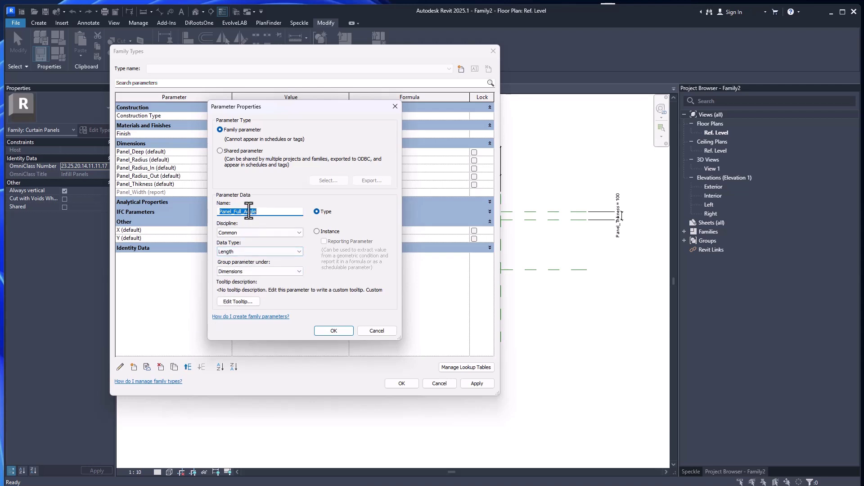
click(255, 252)
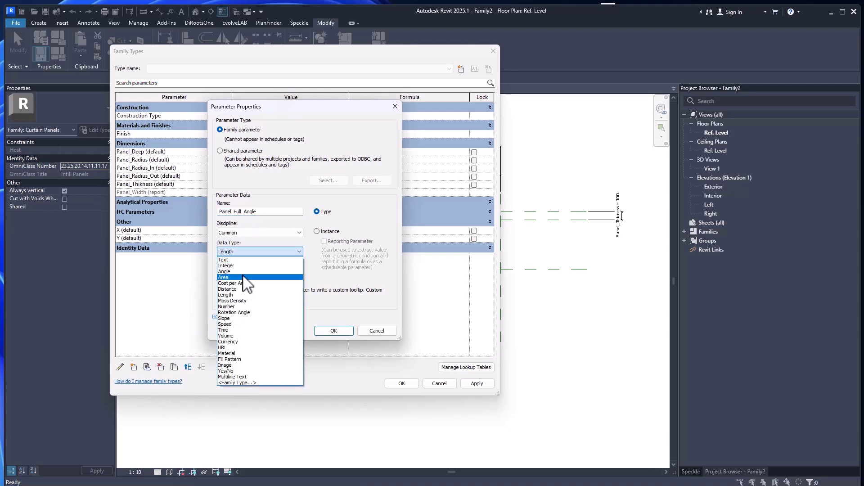
click(252, 280)
click(317, 231)
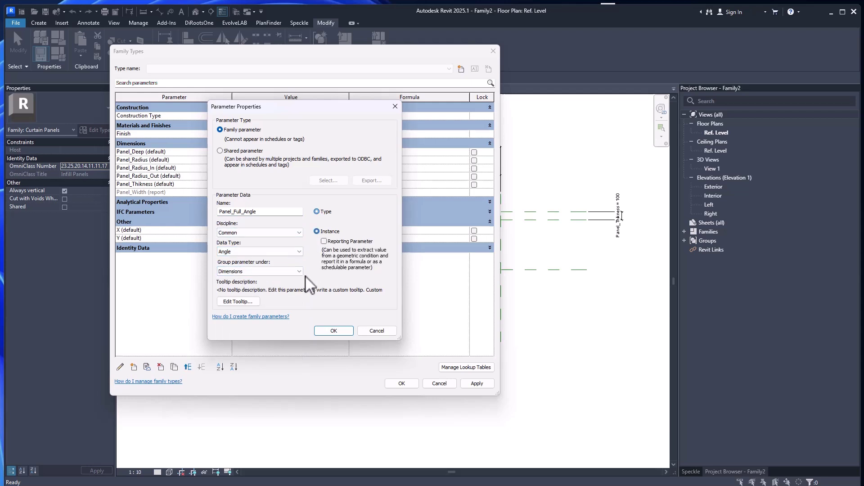
click(269, 272)
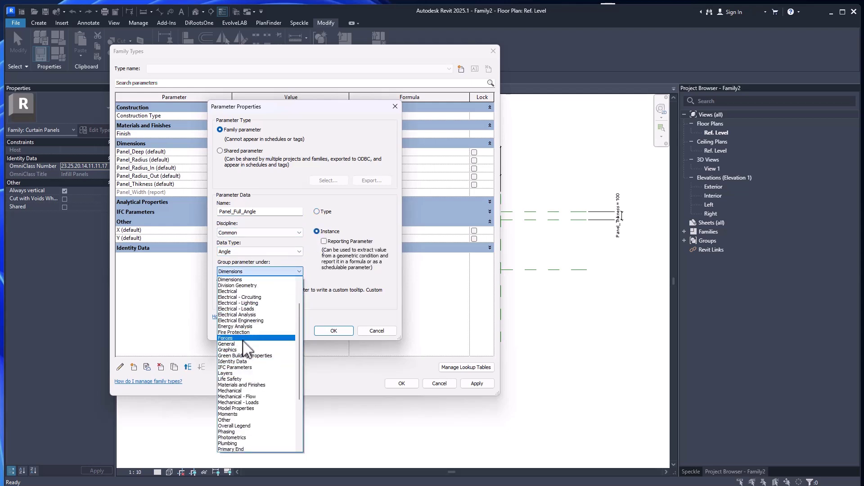
click(237, 421)
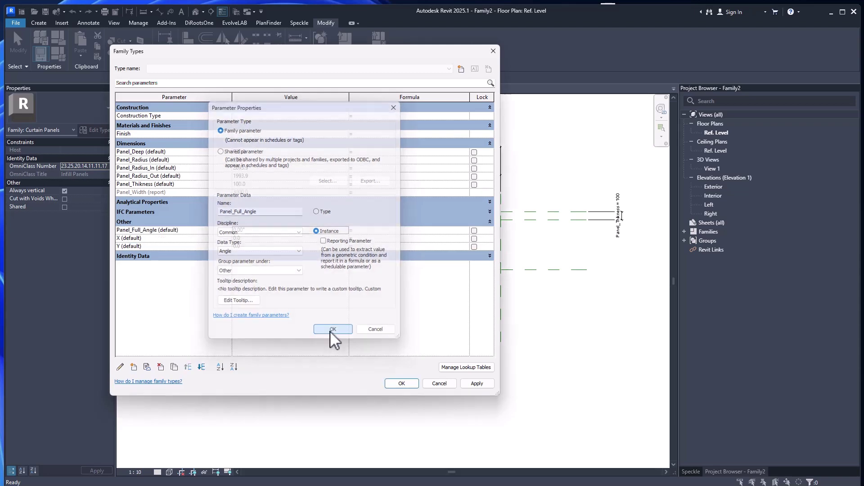
click(331, 331)
Add a length type parameter named Panel_Half_Angle and group it under Other
click(135, 367)
key(ctrl+v)
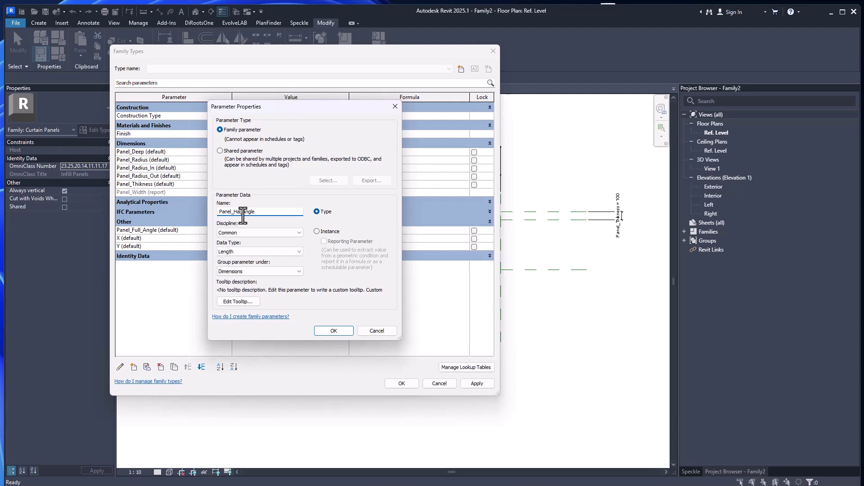
click(333, 331)
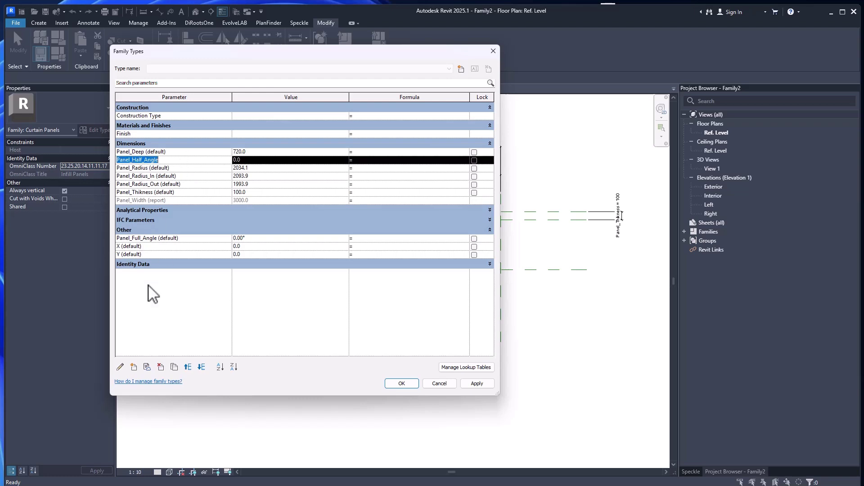
click(120, 367)
click(251, 271)
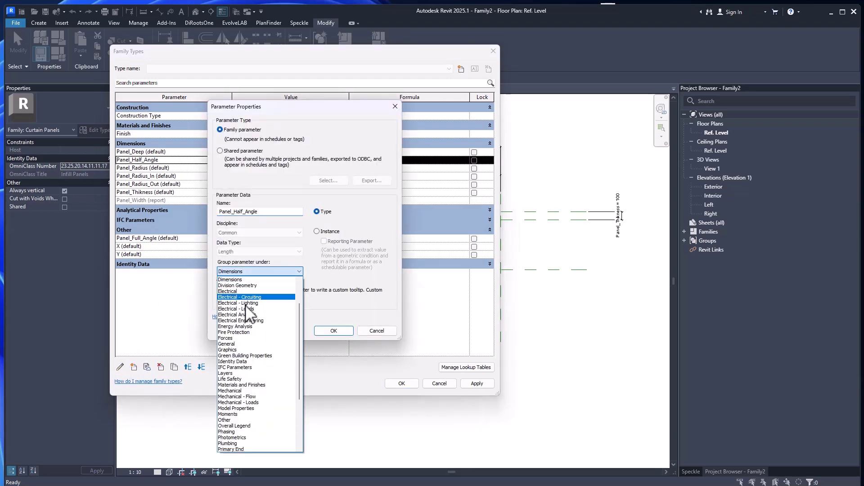
click(245, 415)
click(316, 329)
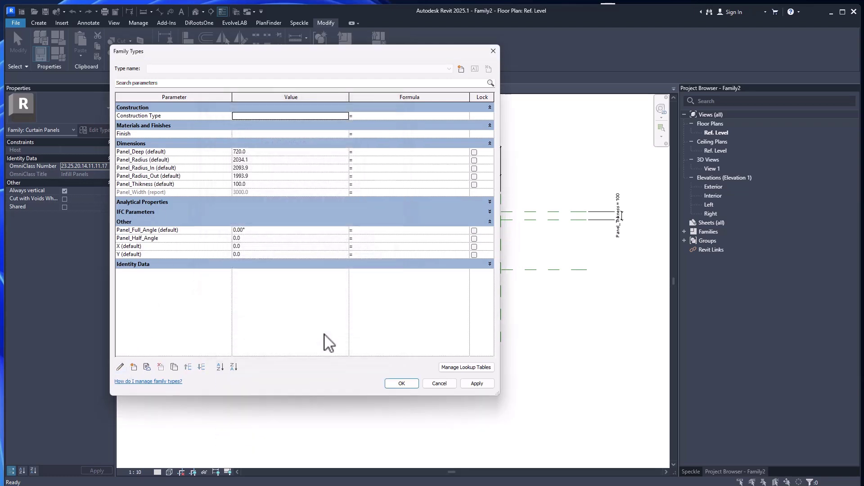
Change the Panel_Half_Angle parameter from a type to an instance parameter
click(158, 239)
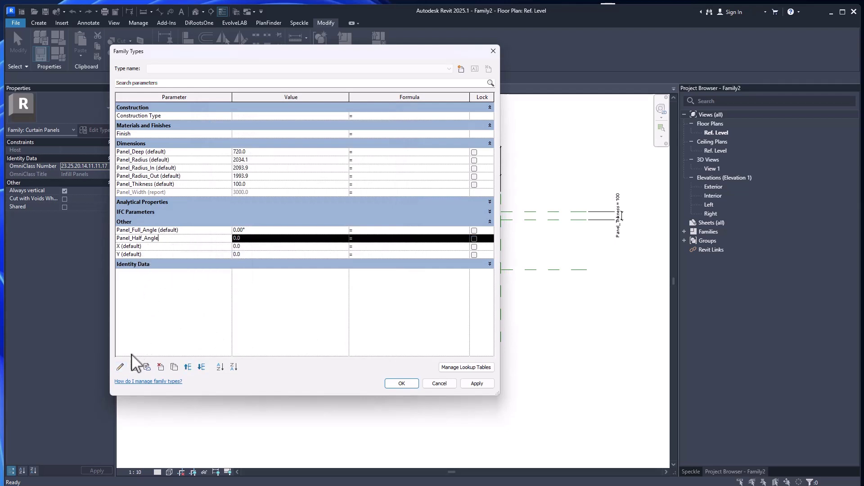
click(120, 367)
click(317, 231)
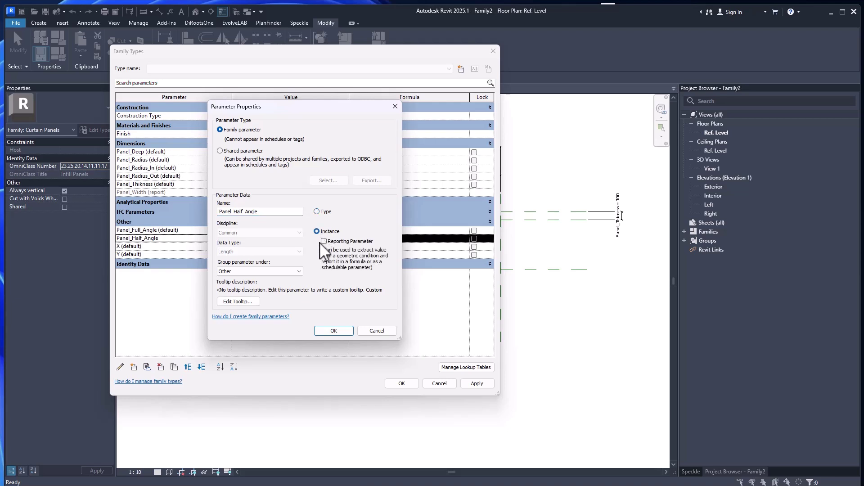
click(339, 332)
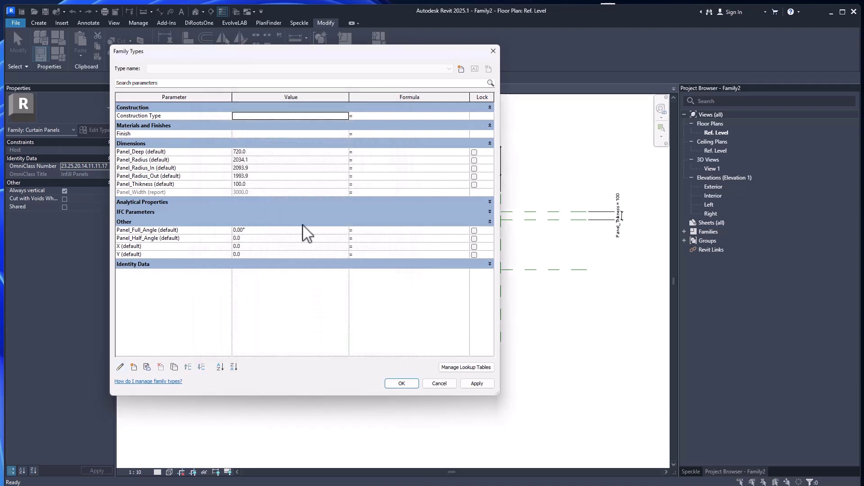
Reorder the Dimensions parameters, moving Panel_Radius above Panel_Deep and Panel_Thikness above Panel_Radius_In
click(148, 160)
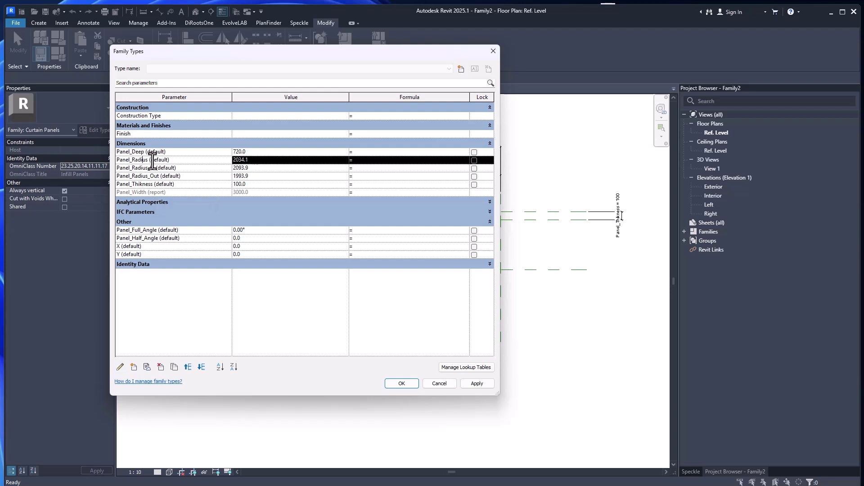
click(188, 367)
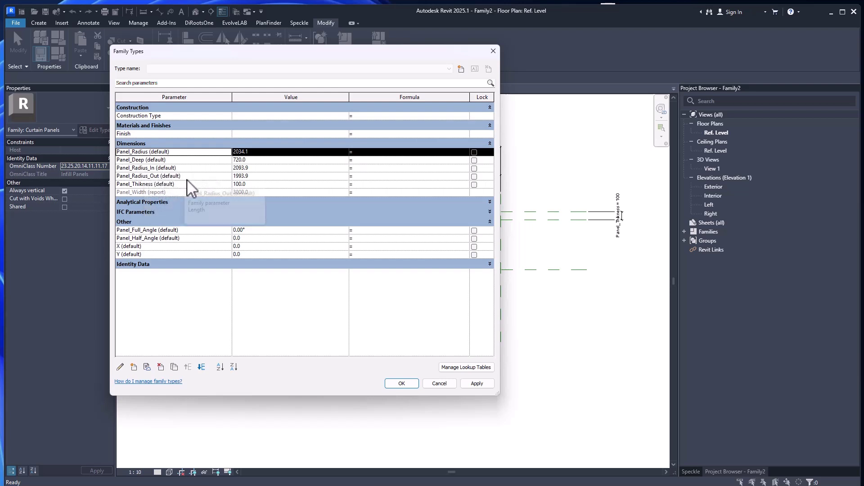
click(193, 185)
click(188, 368)
click(189, 367)
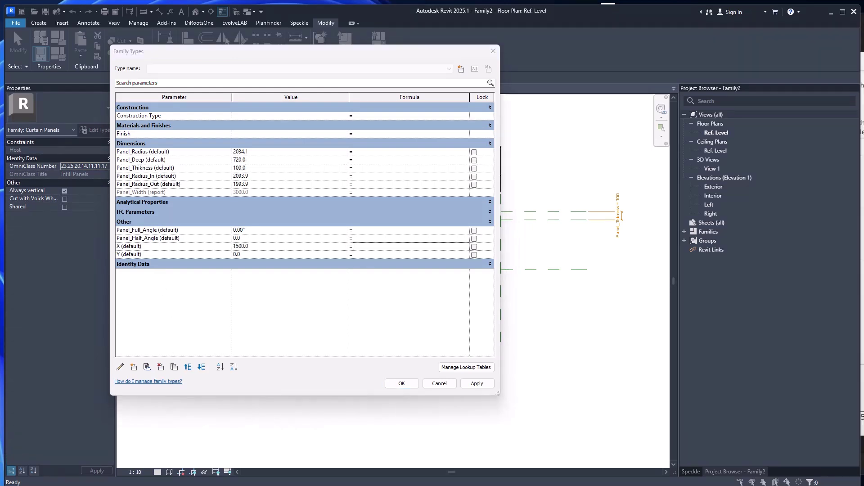
Switch to the image viewer, examine the panel parameter calculation diagram, and return to Revit's family parameters
key(alt+Tab)
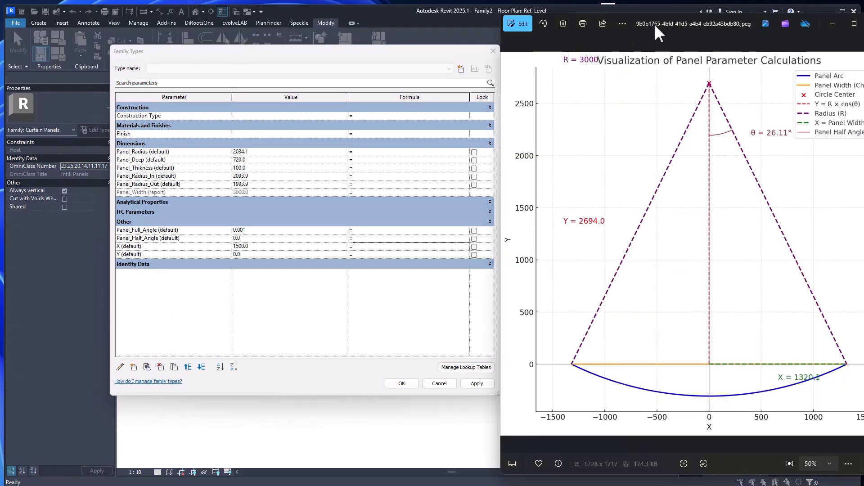
drag(654, 23, 628, 21)
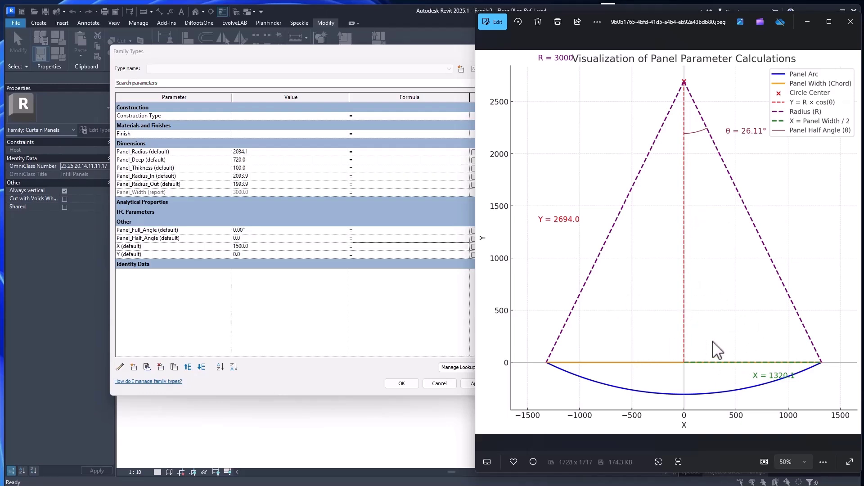
click(382, 330)
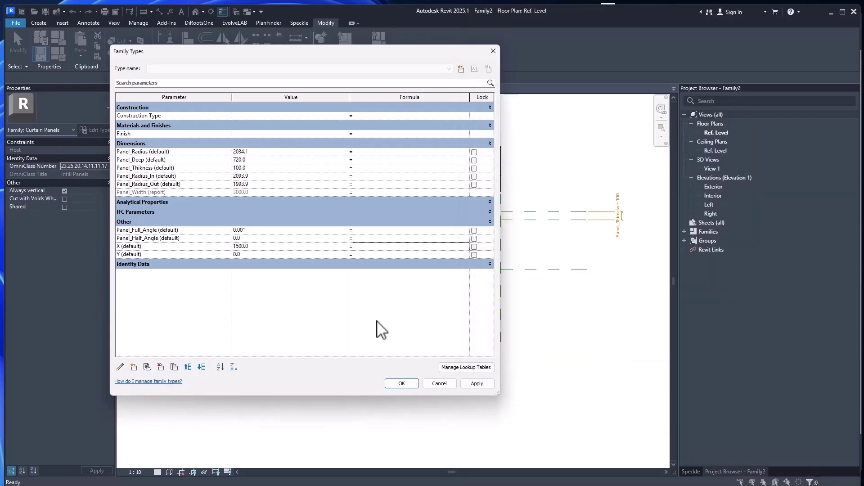
Set the formula of the X parameter to Panel_Width / 2
click(382, 247)
text(Panel_Width / 2)
key(Return)
click(247, 238)
text(123.0)
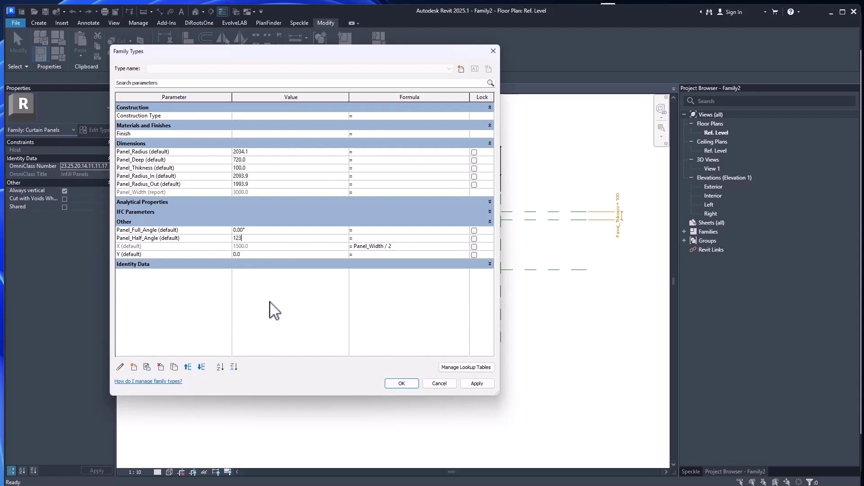
click(250, 238)
key(BackSpace)
click(255, 290)
key(Return)
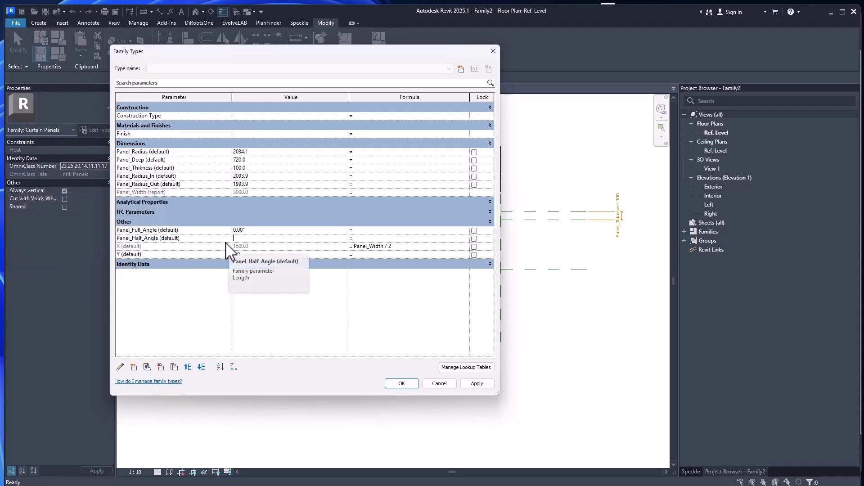
text(0)
click(266, 291)
Copy the name of the length parameter Panel_Half_Angle from its properties and delete the parameter
click(207, 239)
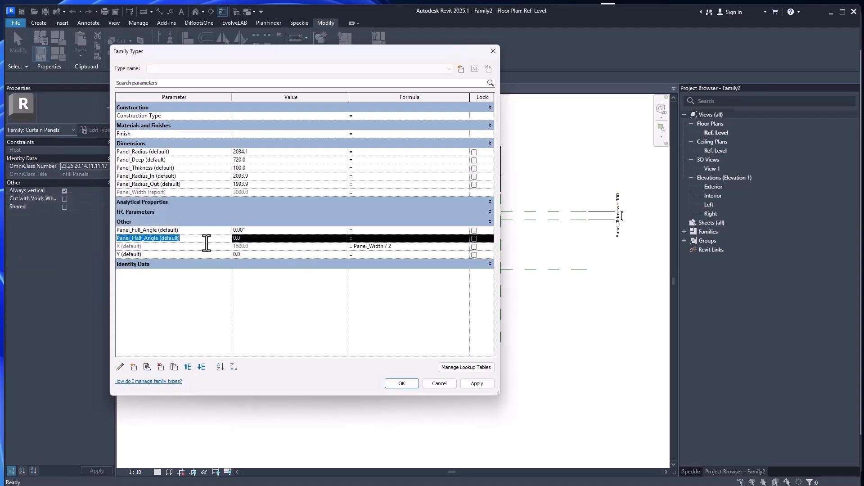
click(119, 367)
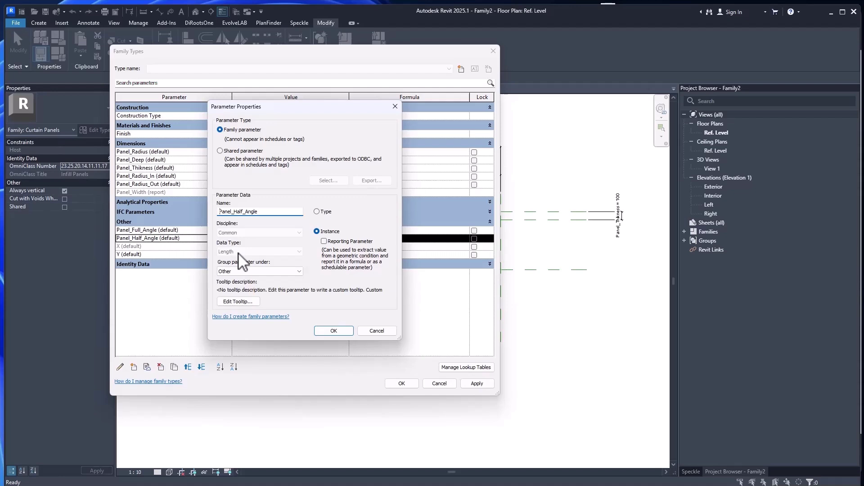
double_click(265, 212)
key(ctrl+c)
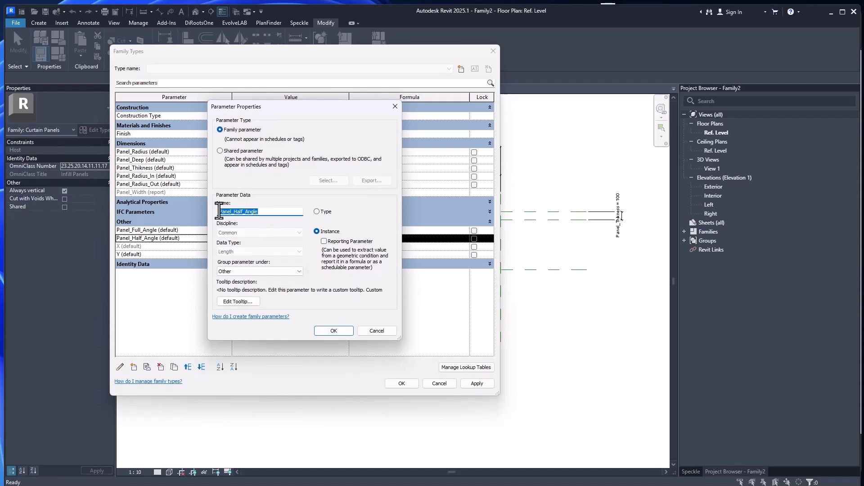
click(325, 332)
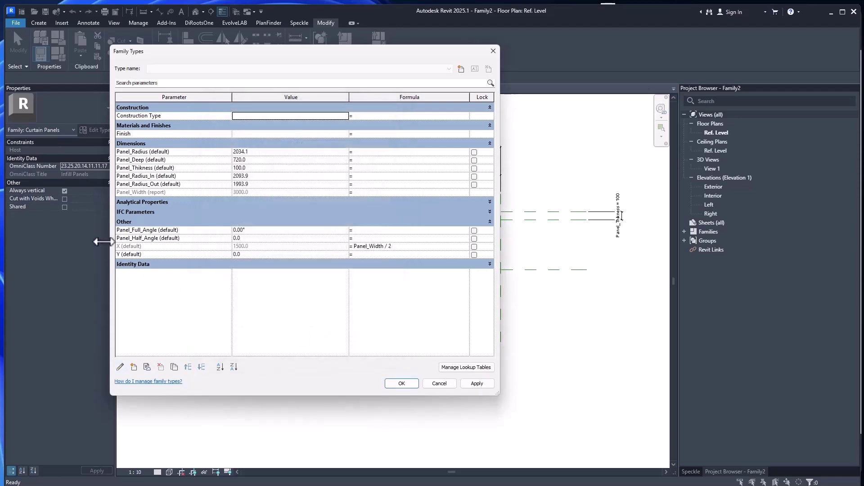
click(162, 367)
click(122, 240)
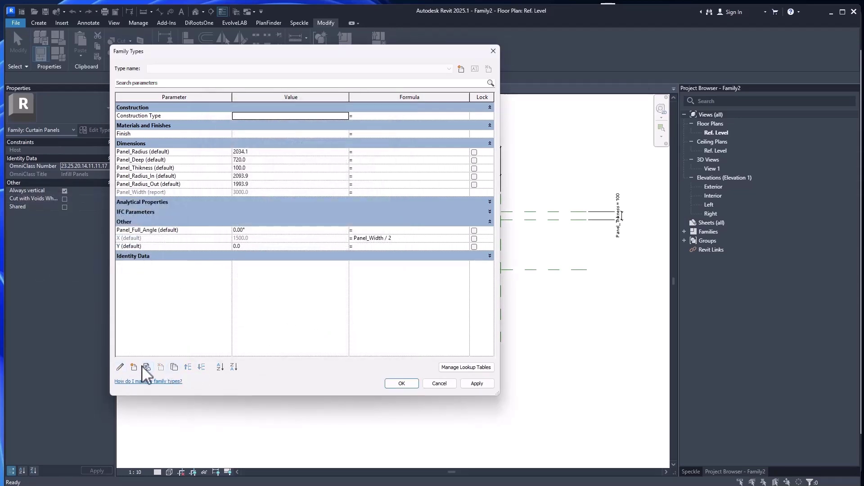
Add an instance family parameter named Panel_Half_Angle with data type Angle, grouped under Other
click(134, 367)
key(ctrl+v)
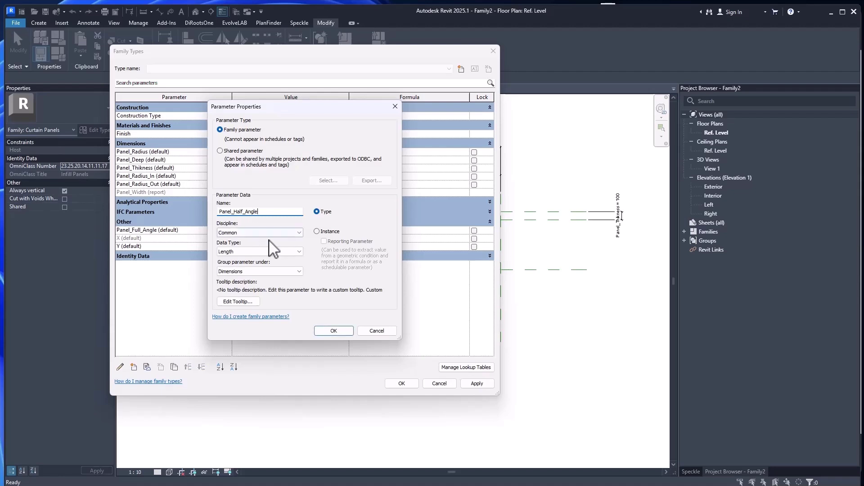
click(250, 251)
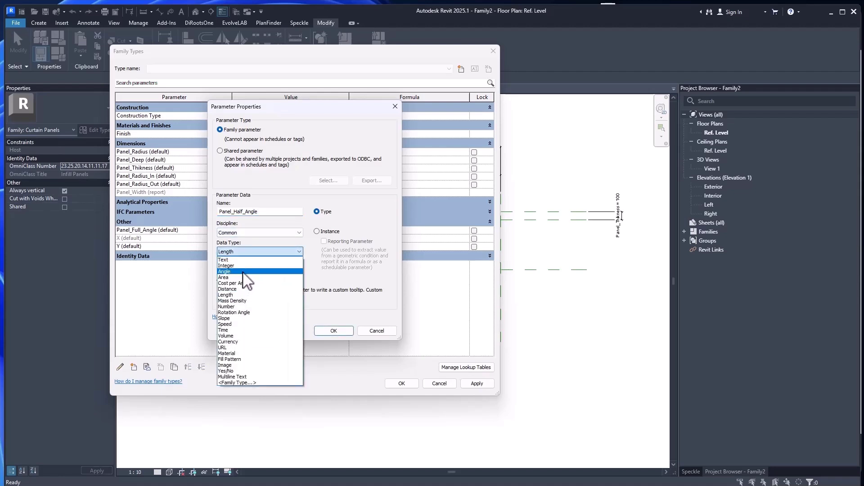
click(243, 272)
click(252, 271)
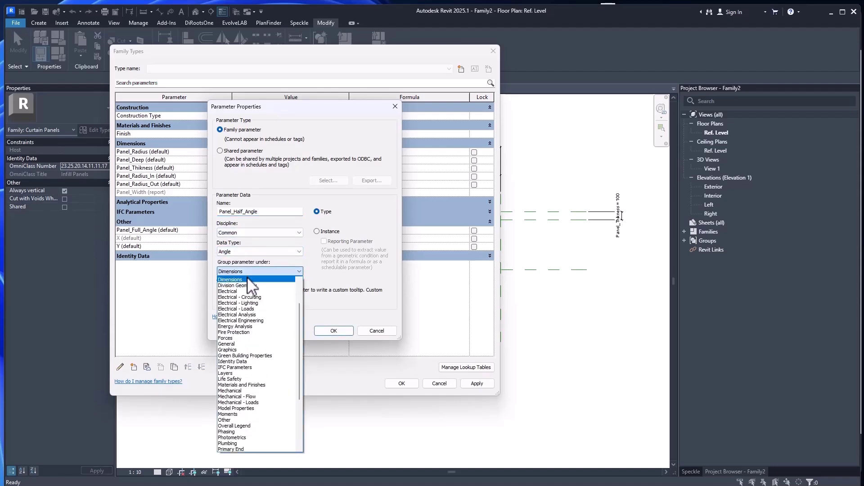
click(246, 420)
click(316, 232)
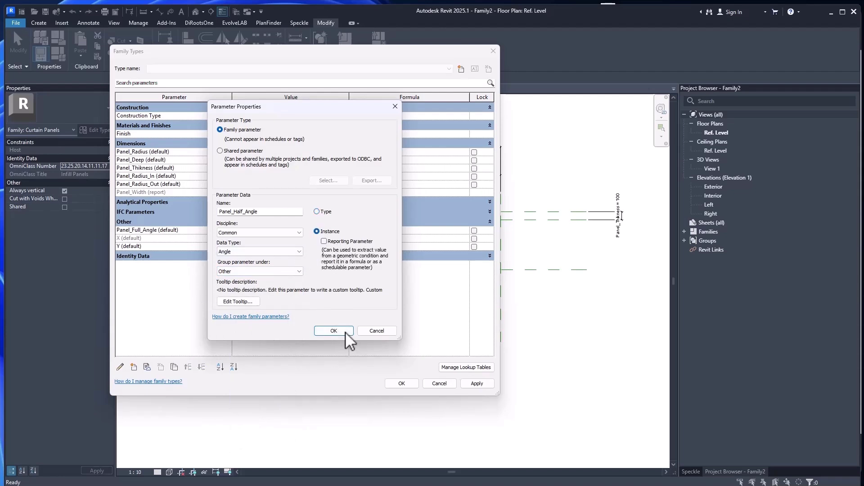
click(333, 330)
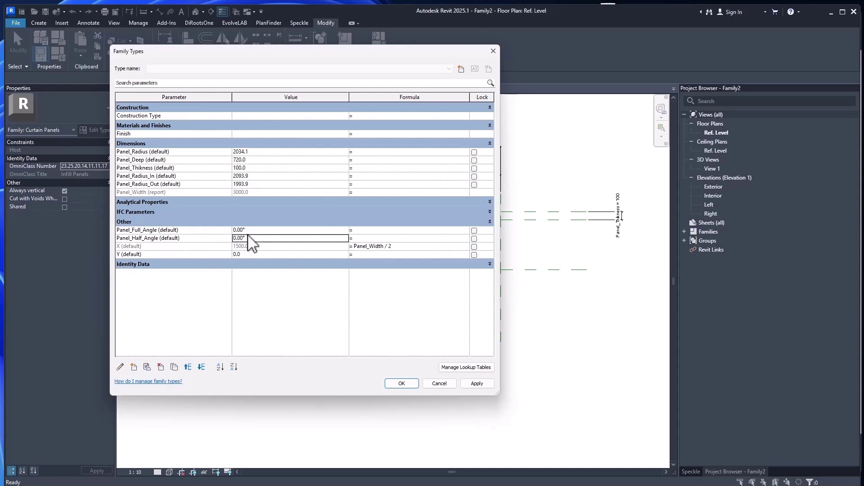
Set the formula of Panel_Half_Angle to asin(X / Panel_Radius)
click(370, 239)
text(asin(X / Panel_Radius))
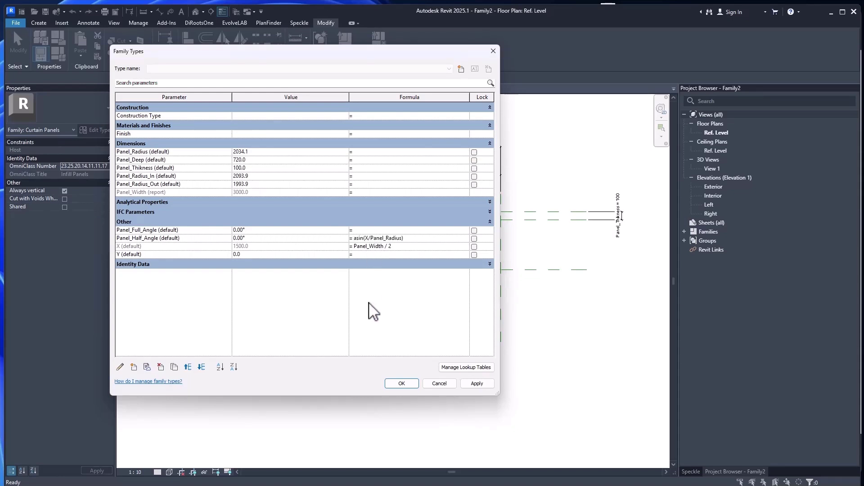
key(Return)
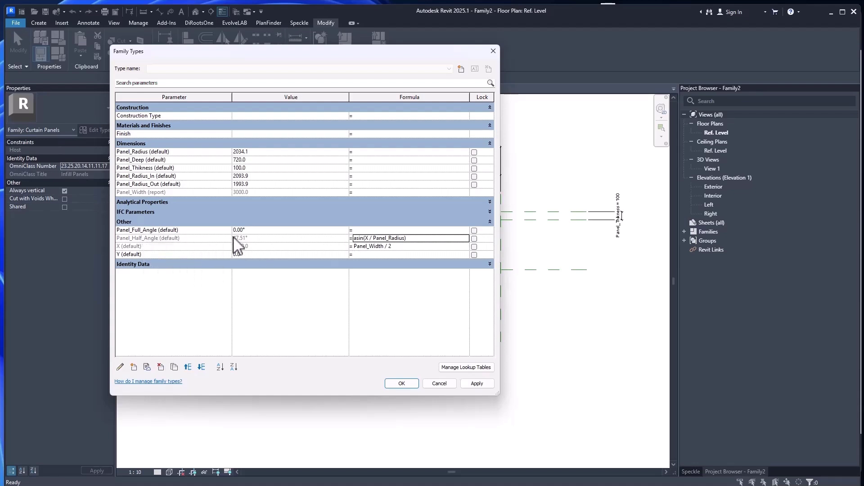
Set the formula of Panel_Full_Angle to Panel_Half_Angle * 2
click(152, 237)
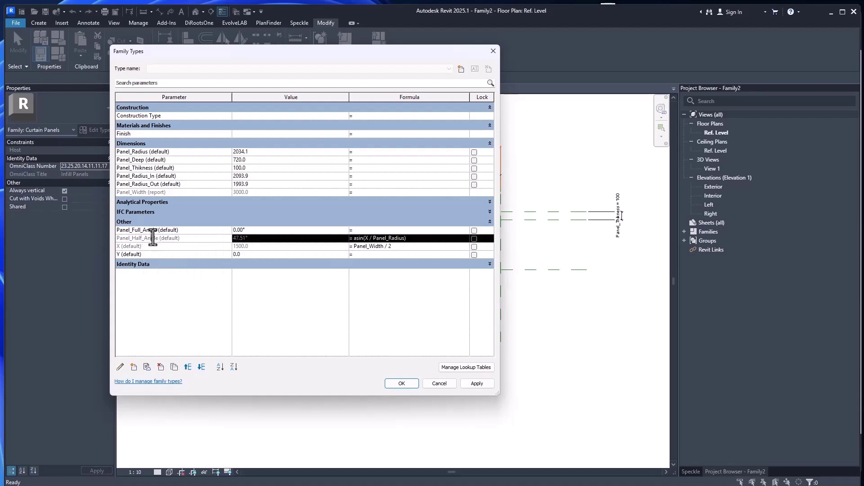
click(373, 230)
text(Panel_Half_Angle*2)
key(Return)
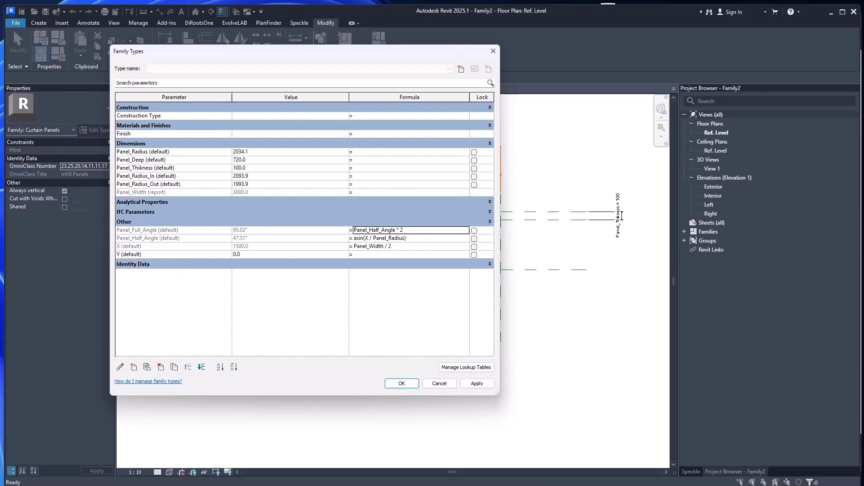
Consult the Y relation in the image viewer's panel diagram, then open a blank Notepad document beside the family parameters
click(217, 476)
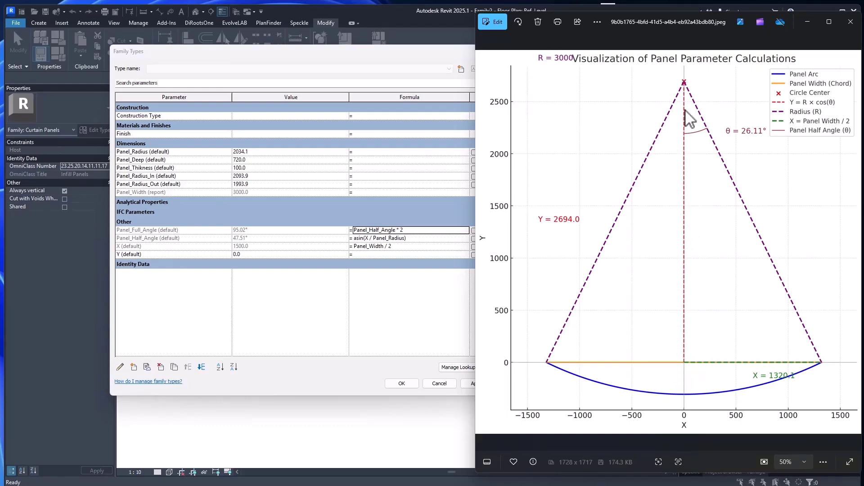
click(807, 22)
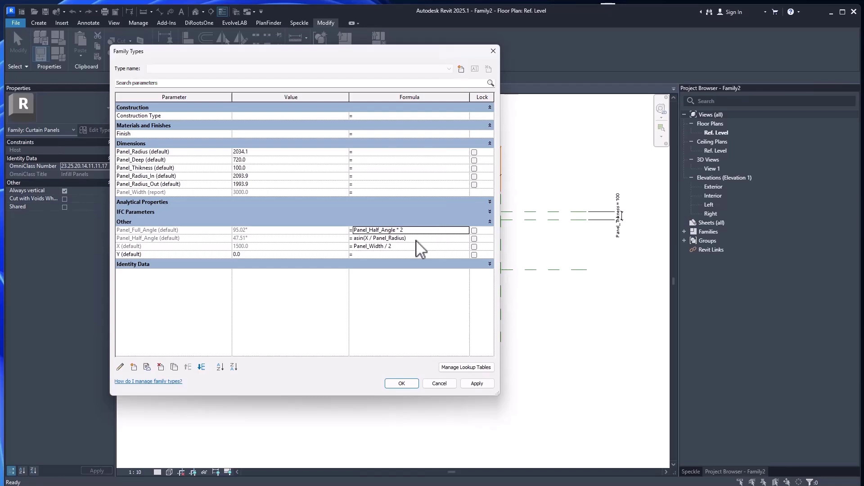
click(365, 255)
key(super)
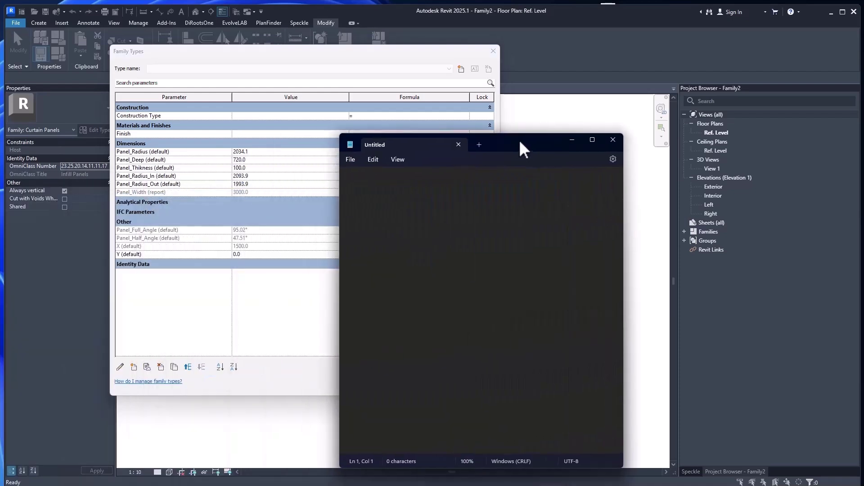
drag(519, 140, 712, 70)
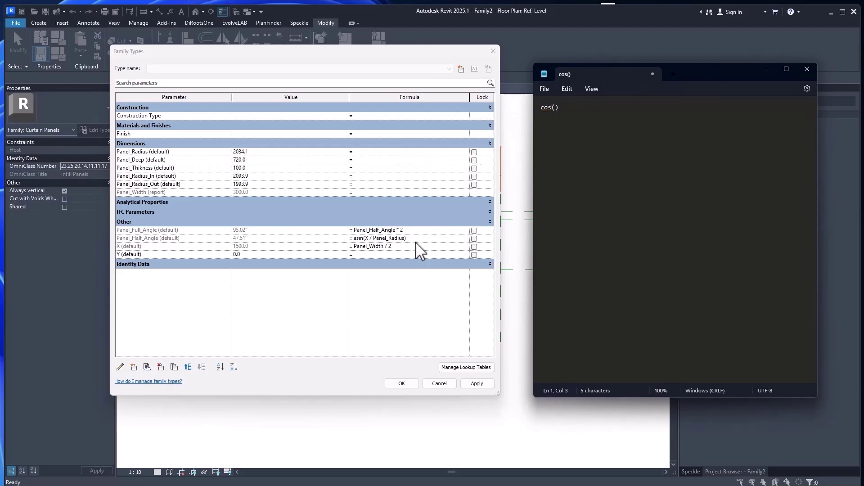
Copy the Panel_Half_Angle name from the family parameters and insert it in Notepad to form cos(Panel_Half_Angle)
click(170, 239)
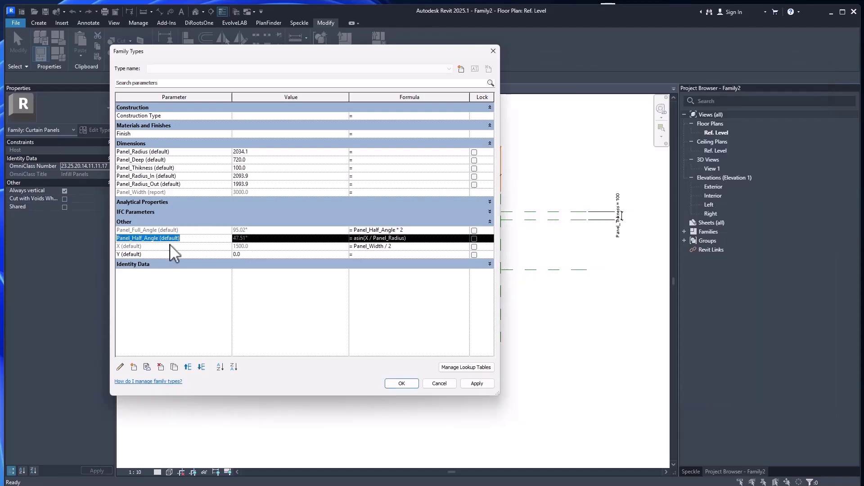
drag(158, 239, 102, 241)
key(ctrl+c)
click(365, 483)
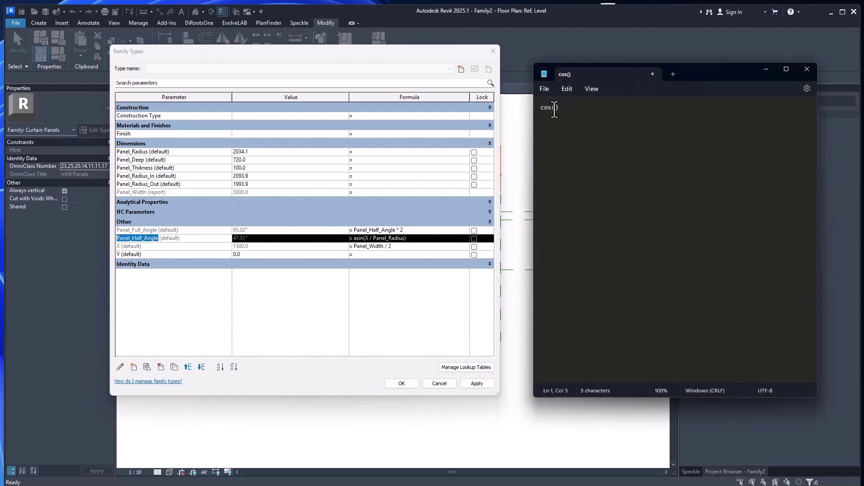
key(ctrl+v)
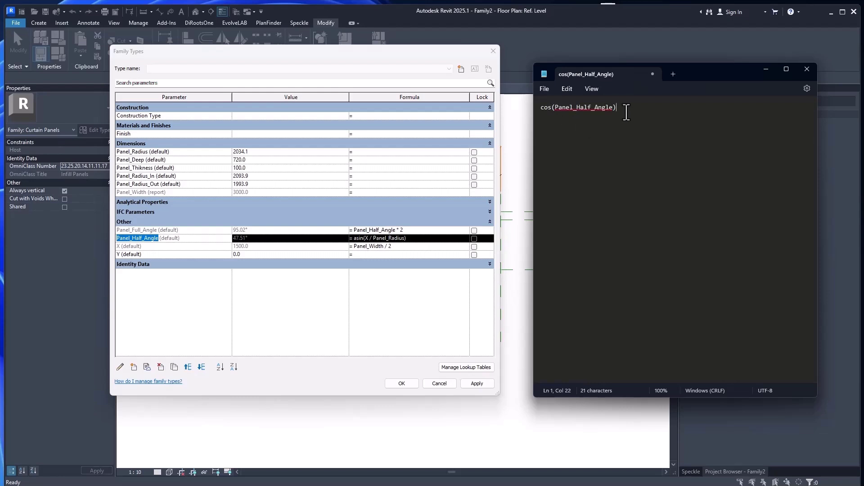
Copy Panel_Radius from the Panel_Half_Angle formula and extend the Notepad expression to cos(Panel_Half_Angle)*Panel_Radius
click(186, 246)
click(386, 237)
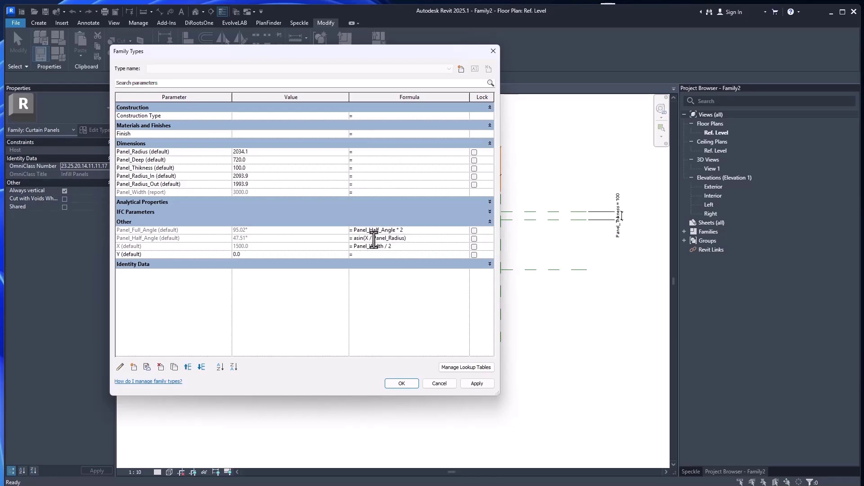
drag(373, 238, 406, 242)
key(ctrl+c)
key(alt+Tab)
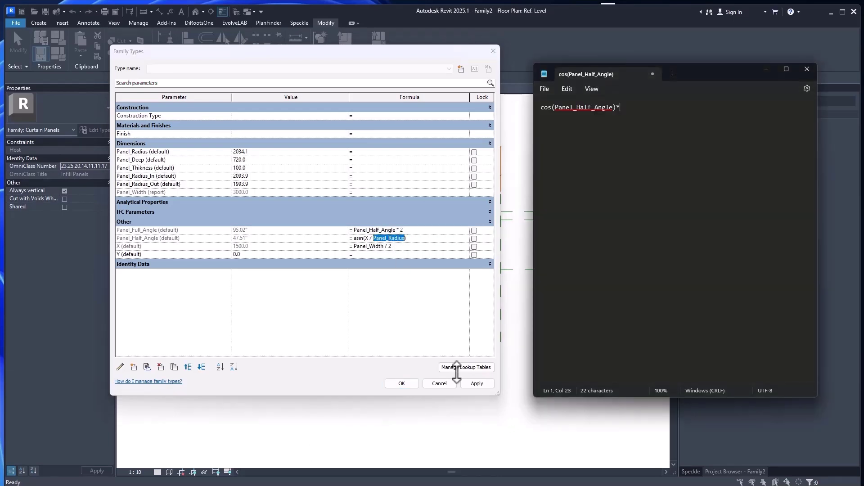
text(*)
key(ctrl+v)
Copy the complete Notepad expression and set the Y parameter's formula to cos(Panel_Half_Angle) * Panel_Radius
key(ctrl+a)
key(ctrl+c)
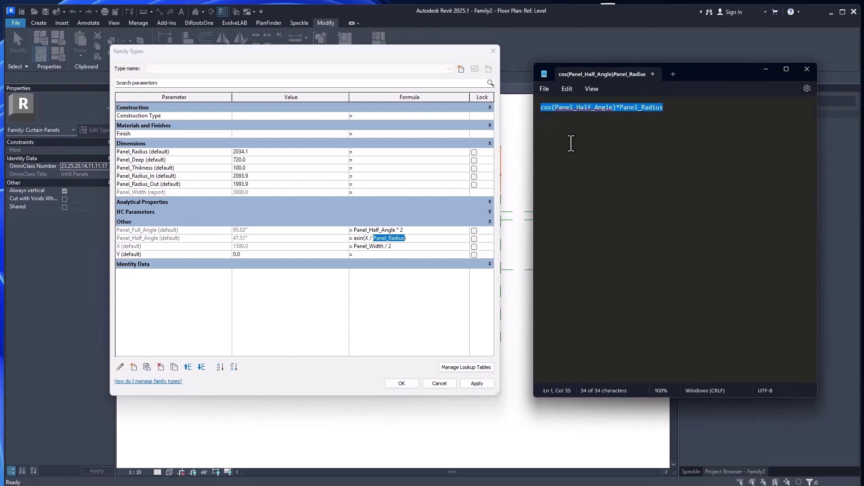
click(402, 255)
key(ctrl+v)
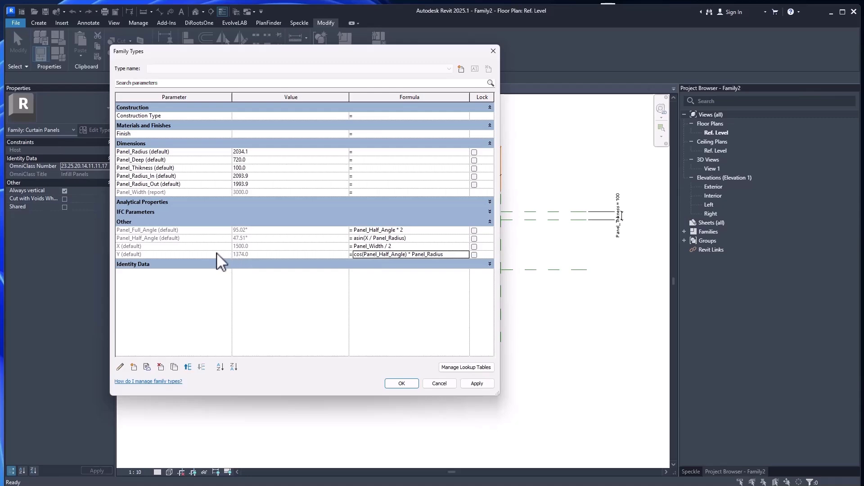
Switch to the image viewer, compare the diagram's X and Y with the formulas, and return to Revit's family parameters
key(alt+Tab)
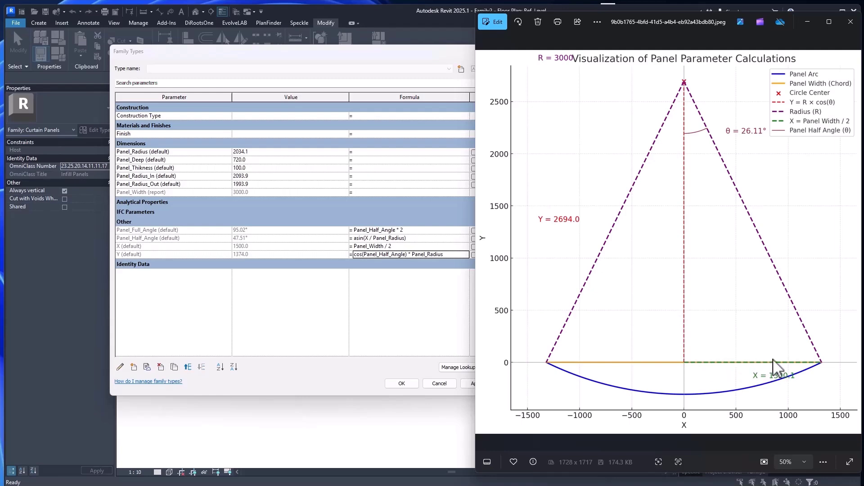
click(811, 22)
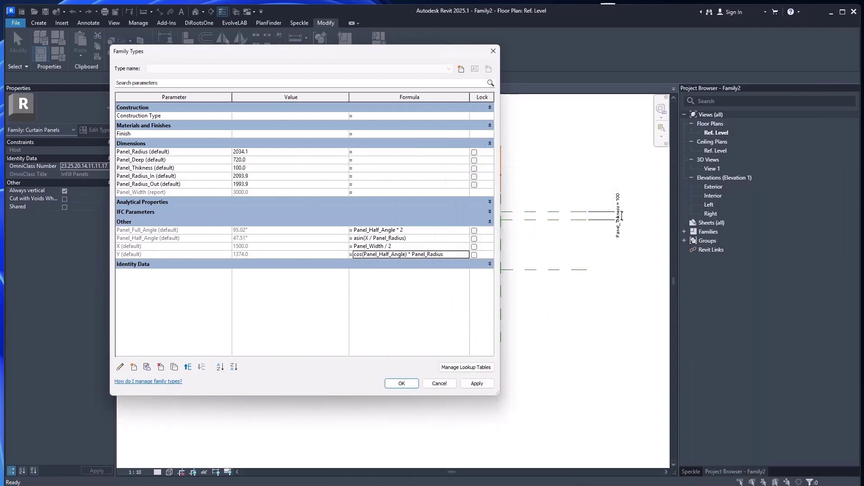
click(372, 153)
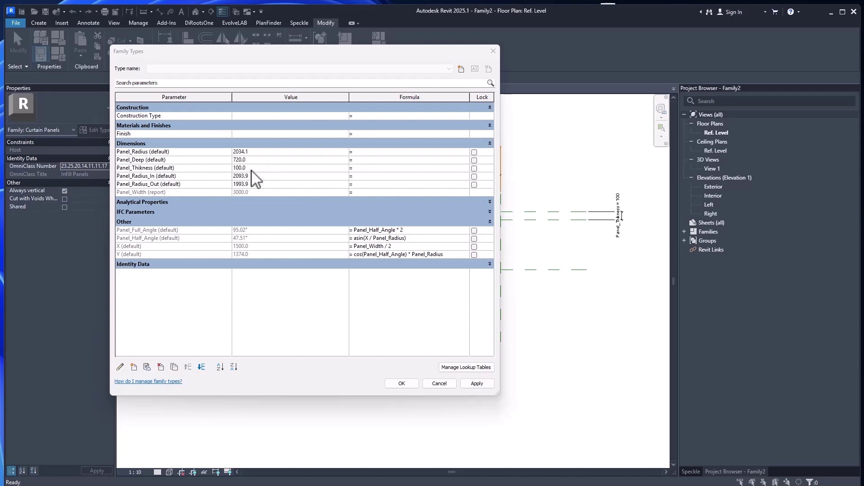
Set Panel_Radius to 2800, Panel_Deep to 400 and Panel_Thikness to 20
click(292, 154)
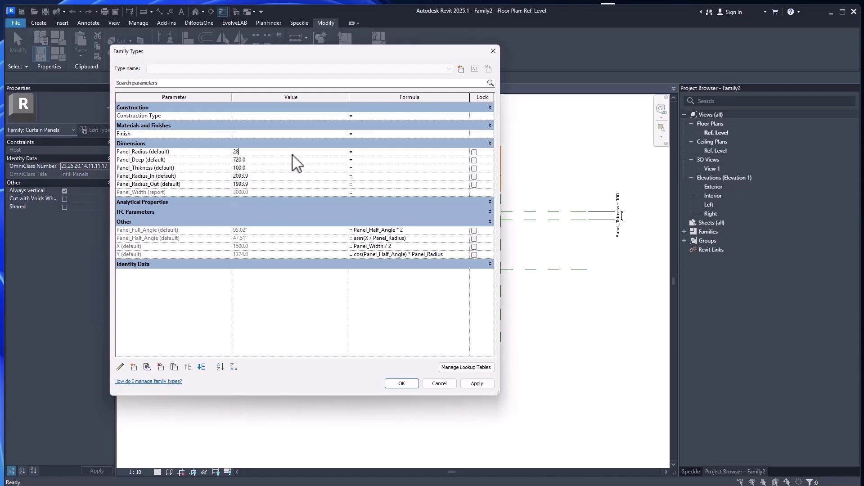
key(Tab)
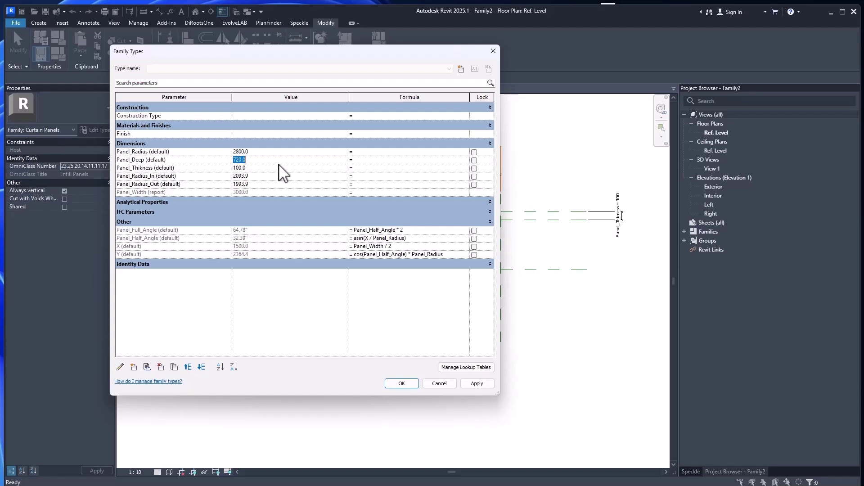
text(4000)
click(272, 168)
text(20)
click(267, 177)
click(279, 170)
click(276, 160)
Switch to Notepad and write the expression (Panel_Radius - Y) + (Panel_Thikness/2) on a second line
click(351, 485)
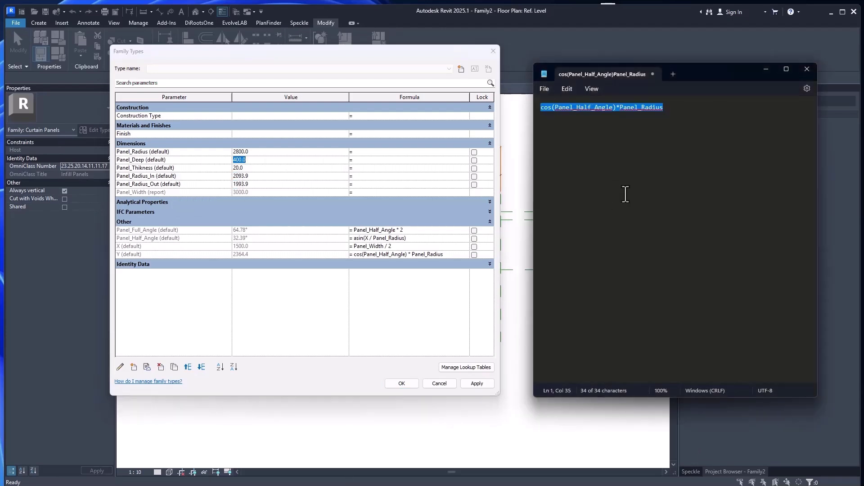
click(631, 175)
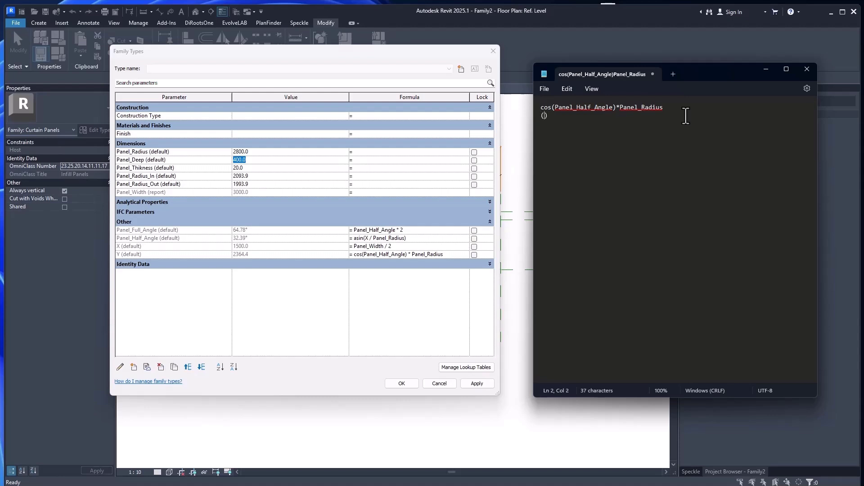
text(l_Radius - Y) + (Panel_Thikness/2)
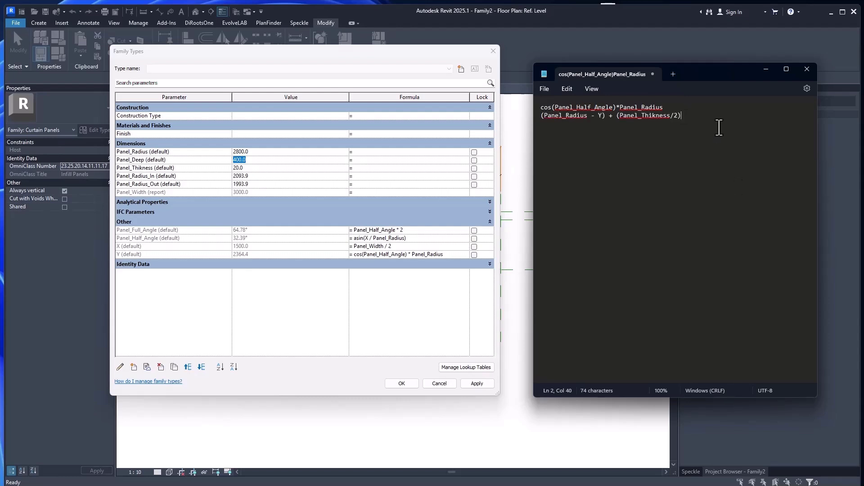
Copy the second Notepad expression and set Panel_Deep's formula to (Panel_Radius - Y) + (Panel_Thikness / 2)
drag(696, 115, 518, 116)
key(ctrl+c)
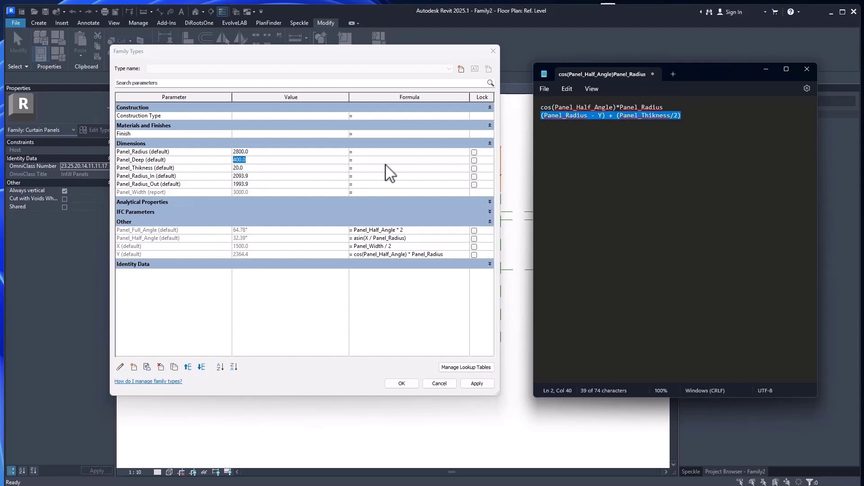
click(386, 160)
key(ctrl+v)
click(376, 175)
click(377, 169)
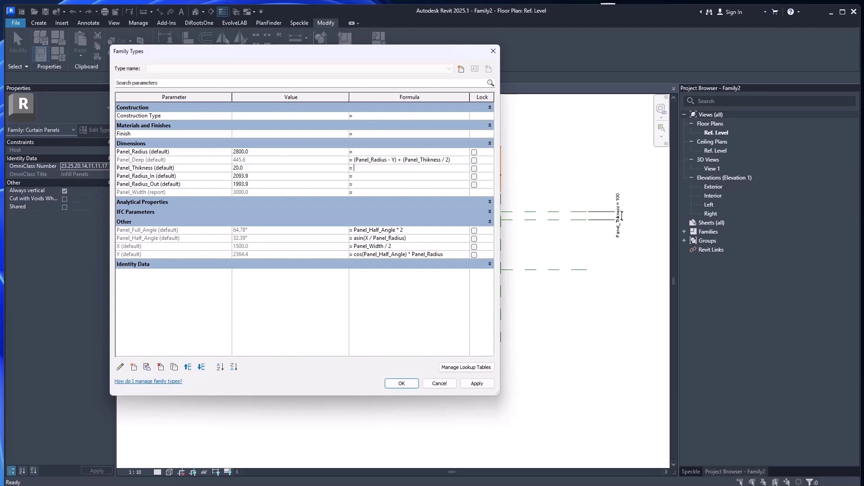
Switch to Notepad and write the expression Panel_Radius + (Panel_Thikness/2) on a third line
key(alt+Tab)
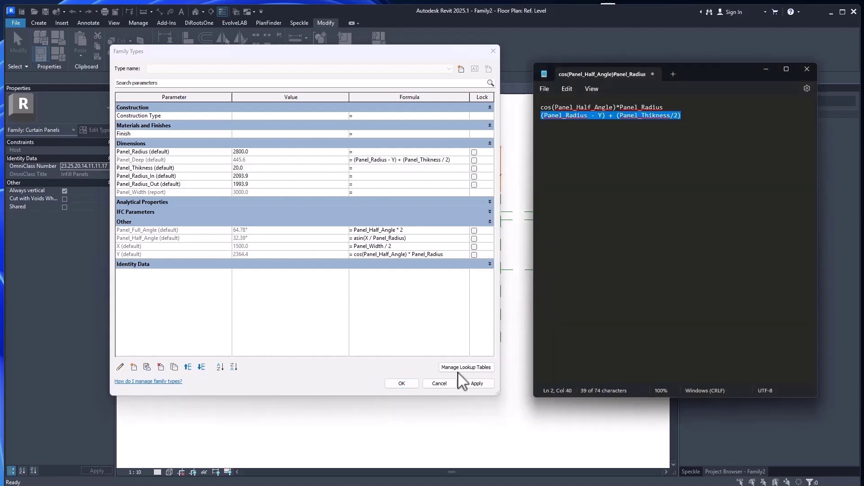
click(593, 163)
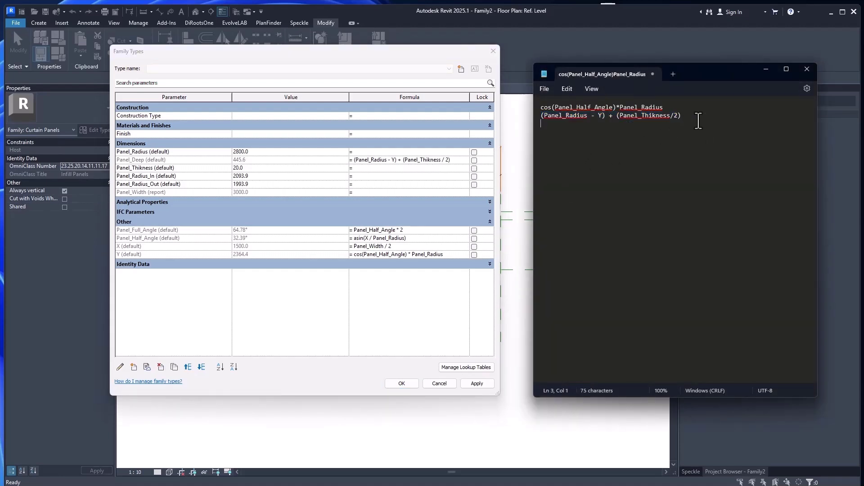
double_click(626, 108)
key(ctrl+c)
click(585, 132)
key(ctrl+v)
key(Return)
key(ctrl+v)
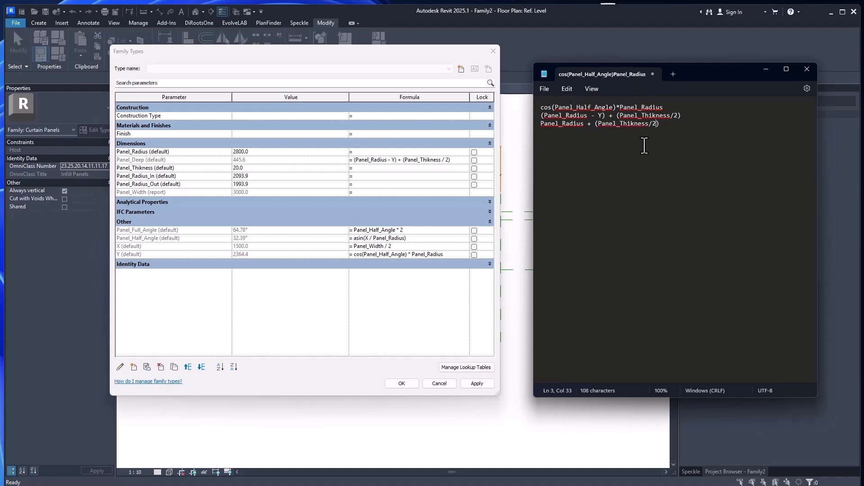
Duplicate the third expression onto a fourth line and change it to Panel_Radius - (Panel_Thikness/2)
drag(662, 125, 539, 125)
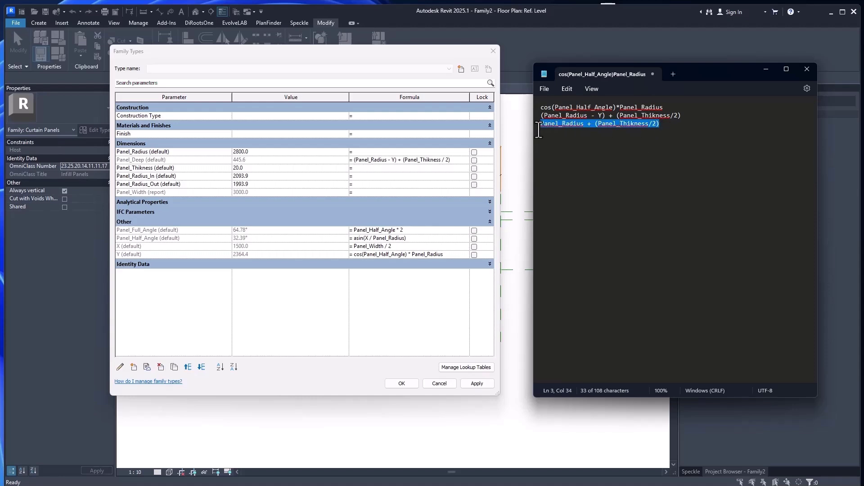
click(708, 127)
key(Return)
key(ctrl+v)
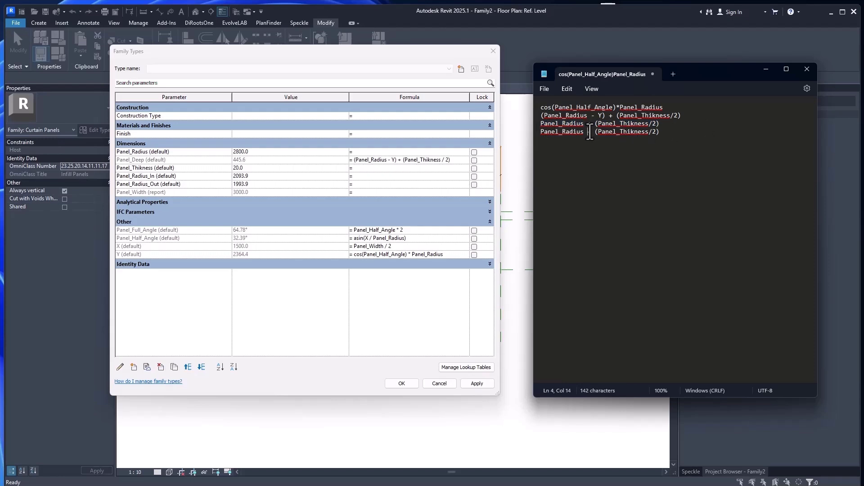
text(-)
click(627, 132)
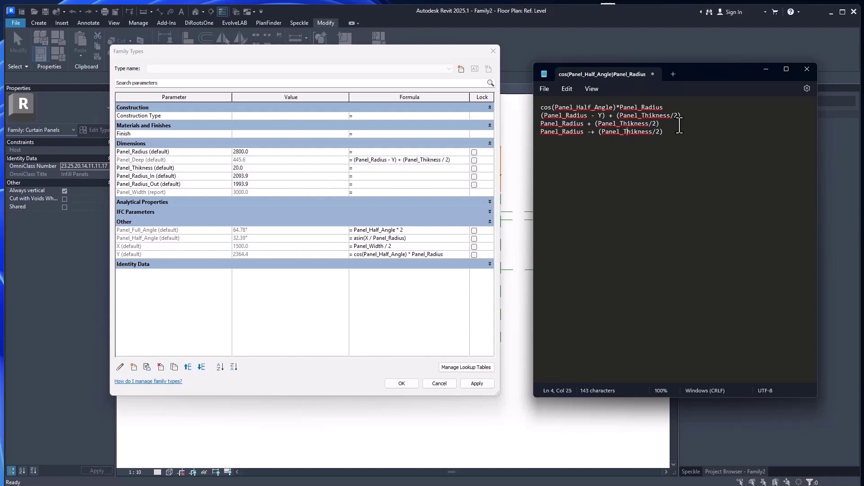
click(595, 132)
key(BackSpace)
Copy the third Notepad expression and set Panel_Radius_In's formula to Panel_Radius + (Panel_Thikness / 2)
drag(671, 126, 526, 127)
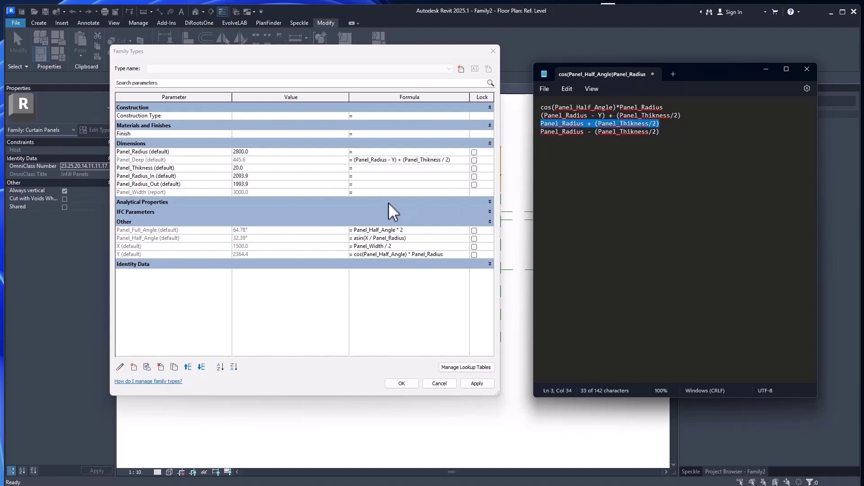
click(382, 177)
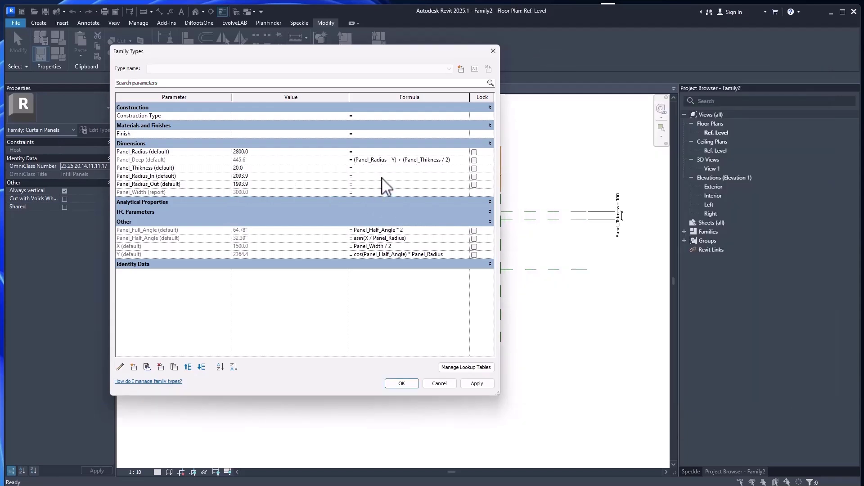
key(ctrl+v)
Set Panel_Radius_Out's formula to Panel_Radius - (Panel_Thikness / 2), reusing the copied expression with a minus sign
click(393, 184)
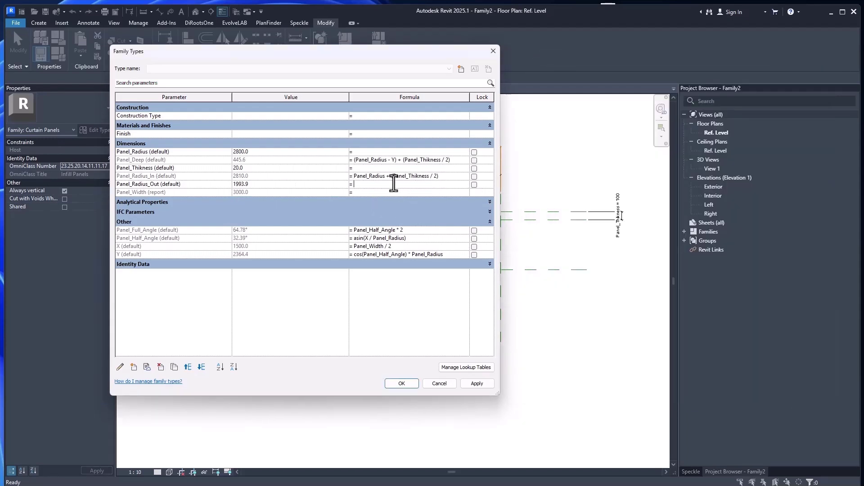
key(ctrl+v)
double_click(389, 184)
text(-)
key(Return)
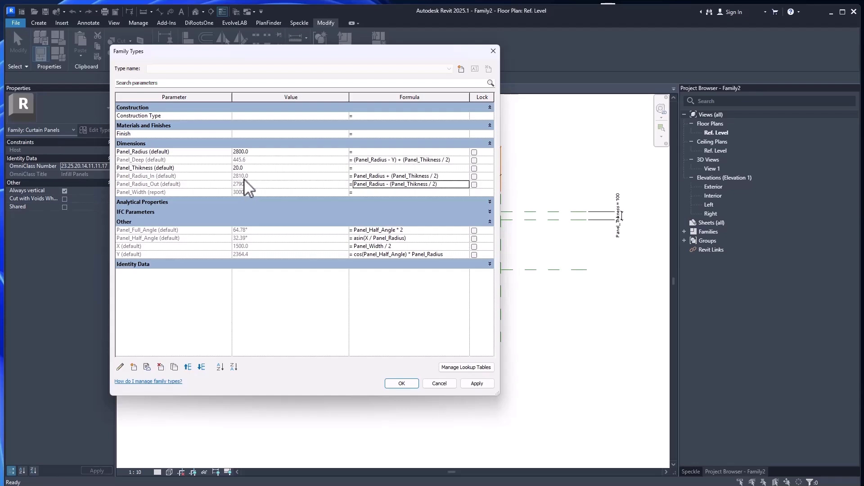
Test the radius and depth formulas by setting Panel_Thikness to 40
click(256, 169)
text(40)
key(Return)
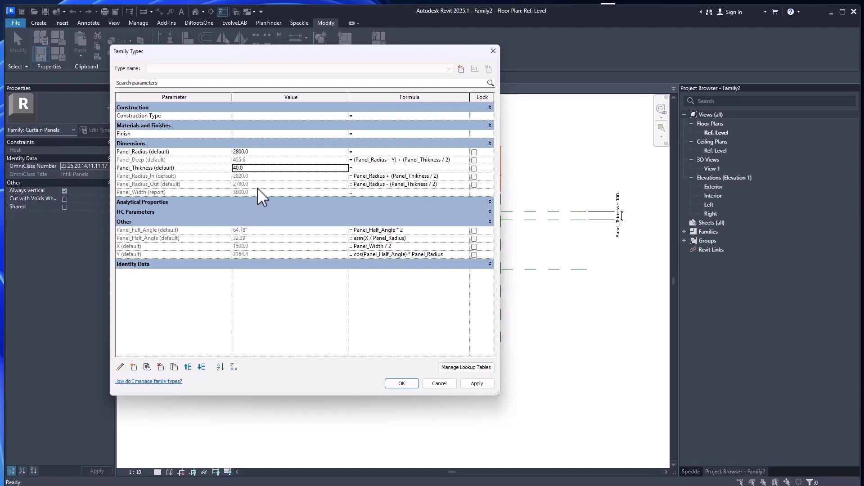
Set Panel_Thikness to 20 and apply the family parameter changes to the model
click(255, 167)
key(Return)
click(476, 383)
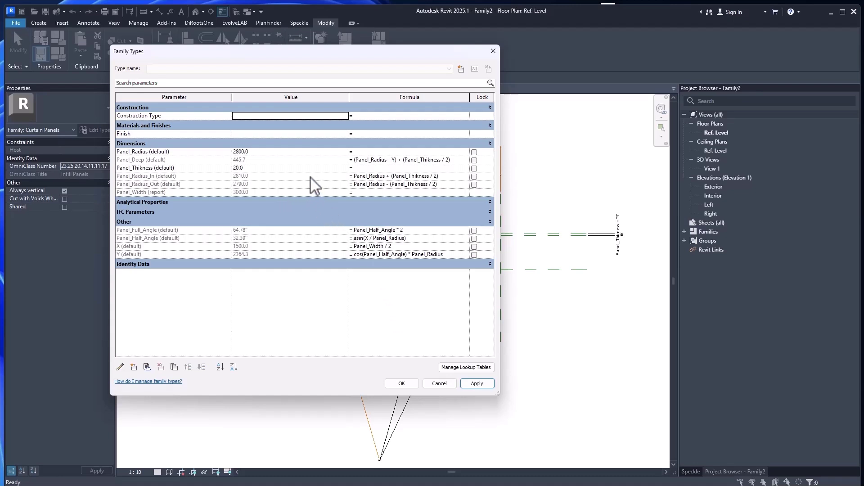
Add an instance length parameter named Panel_Distance under Dimensions, accept the family types and dismiss the save reminder
click(135, 367)
text(P)
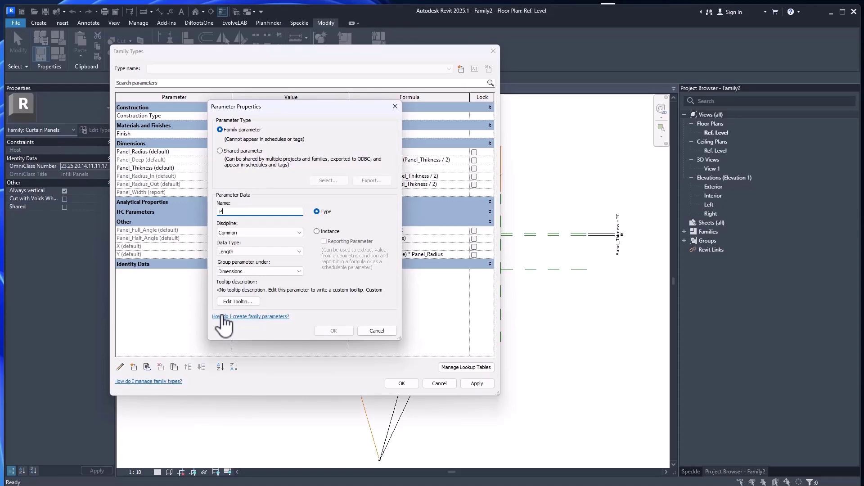
text(anel_Distance)
click(317, 232)
click(351, 329)
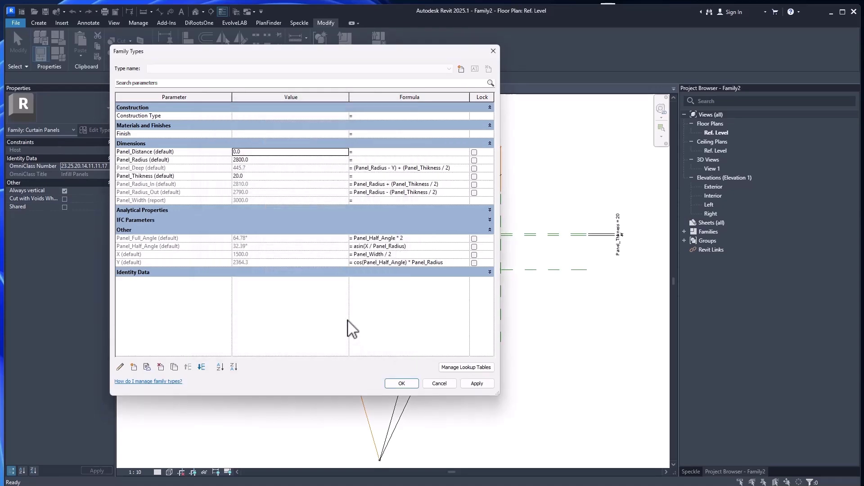
click(400, 386)
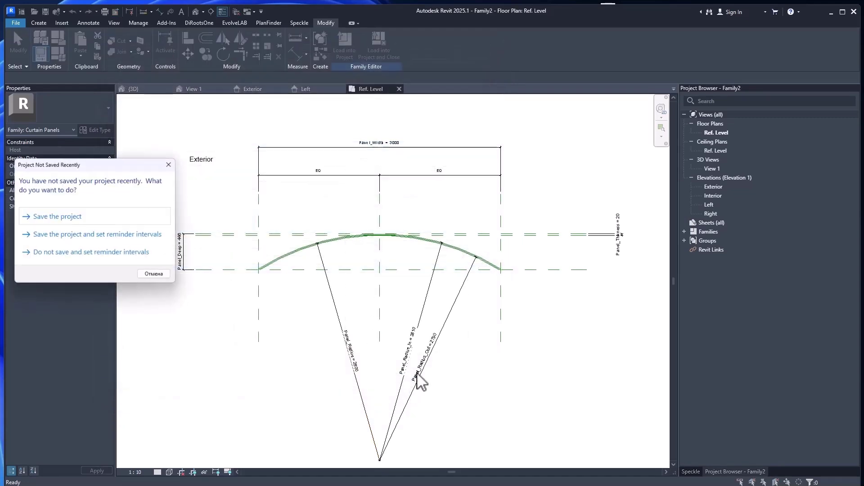
click(177, 165)
Examine in the plan view how the three reference arcs meet the thickness reference planes at the panel's crown
scroll(331, 271, up, 3)
middle_drag(328, 257, 231, 318)
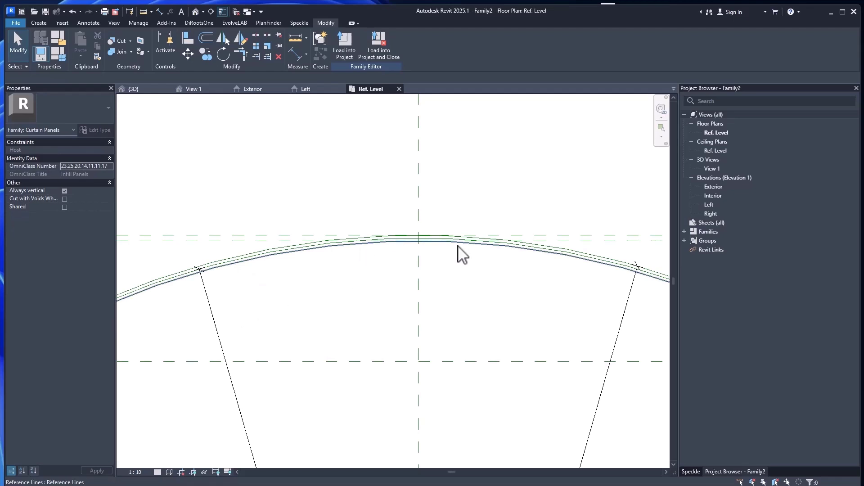
scroll(434, 236, up, 3)
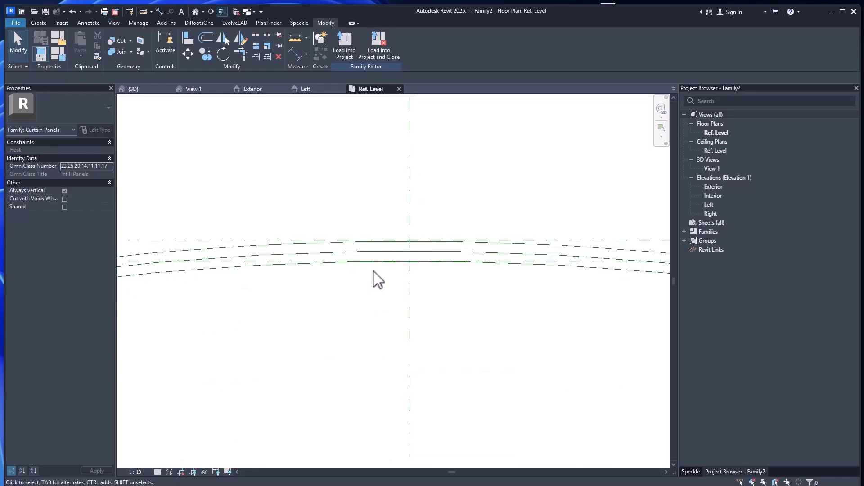
scroll(375, 269, up, 3)
scroll(443, 274, down, 5)
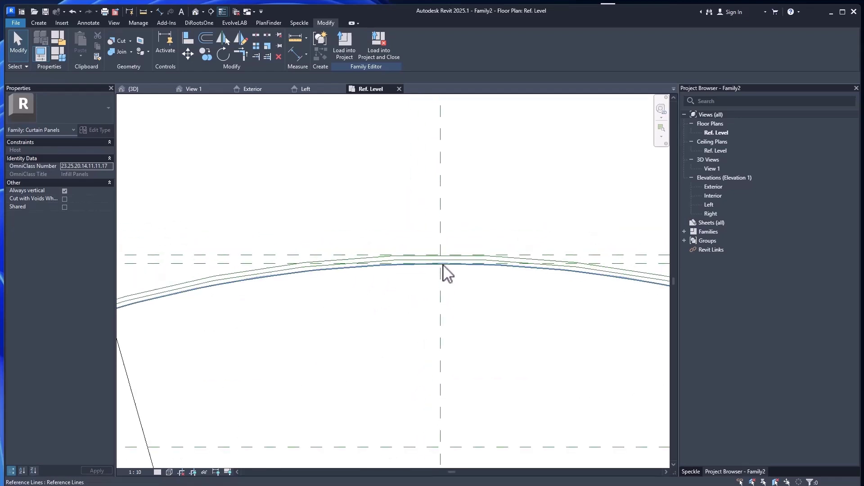
scroll(440, 315, up, 1)
middle_drag(440, 315, 442, 266)
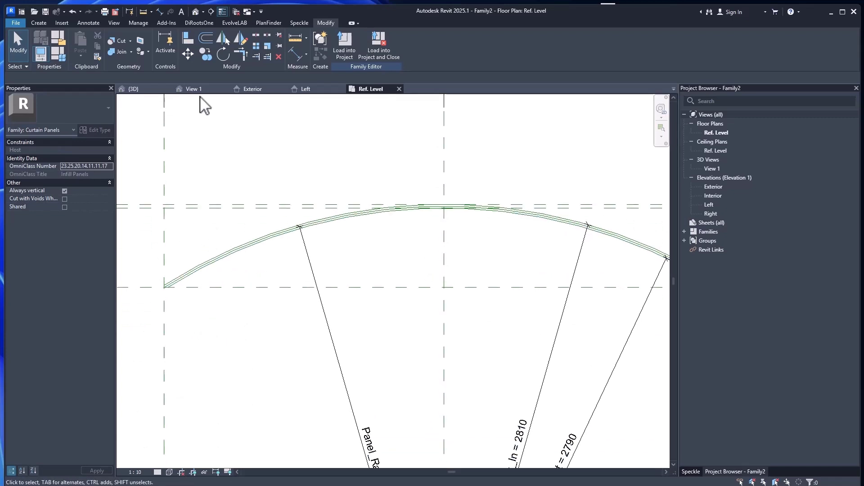
Start a Sweep, pick the middle reference arc as its path and finish the path
click(39, 23)
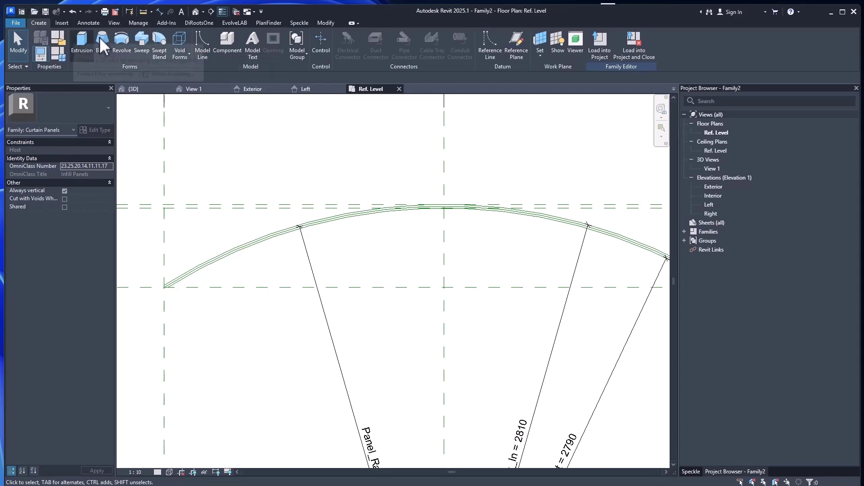
click(145, 41)
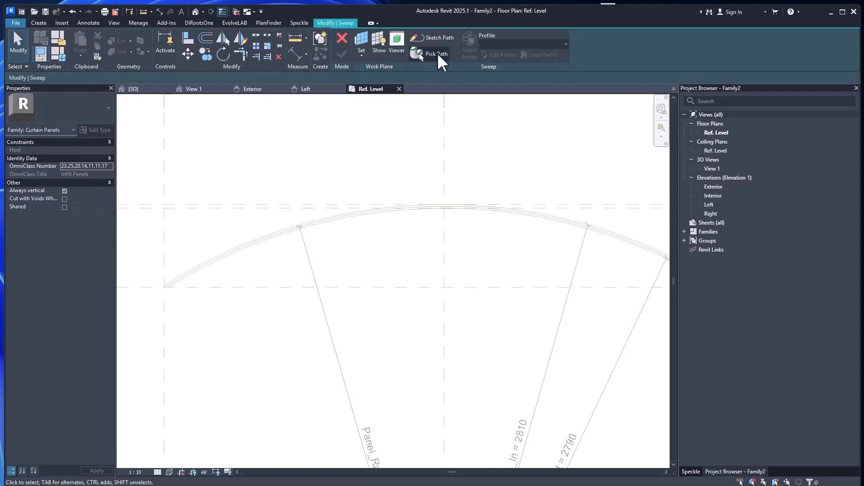
click(433, 55)
scroll(227, 281, up, 5)
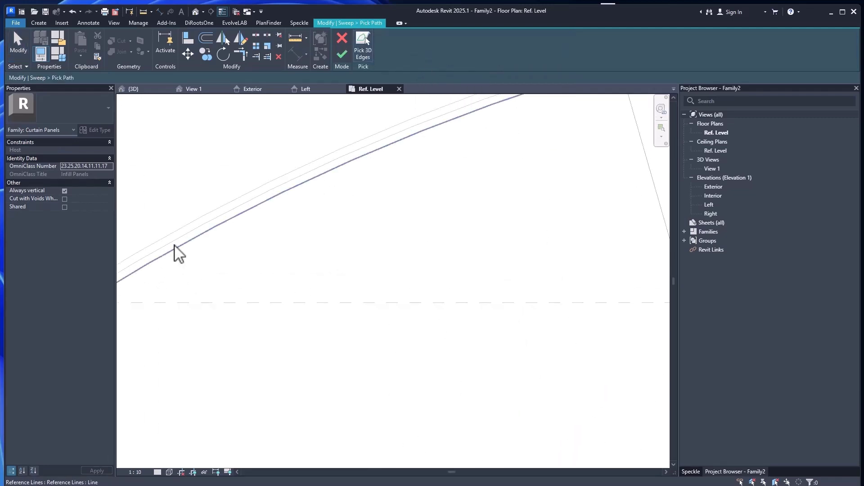
click(176, 251)
click(341, 54)
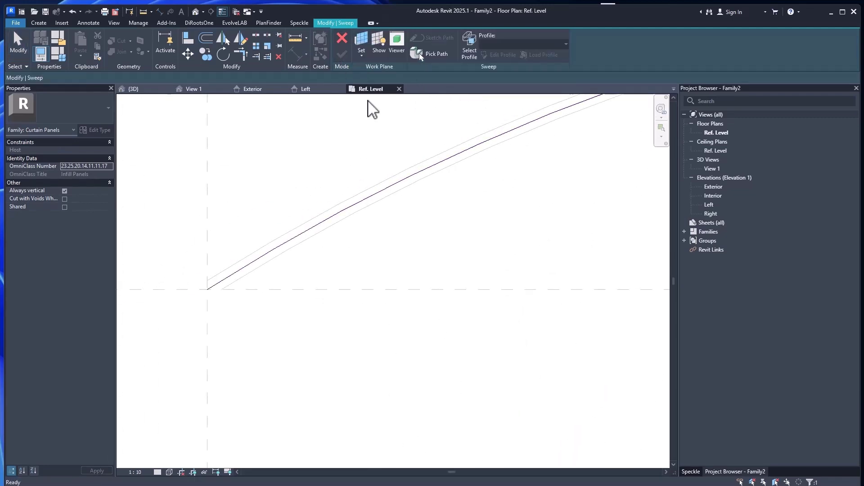
Open the sweep's sketched profile in the left elevation and draw a narrow upright rectangle between the two thickness reference planes
click(500, 54)
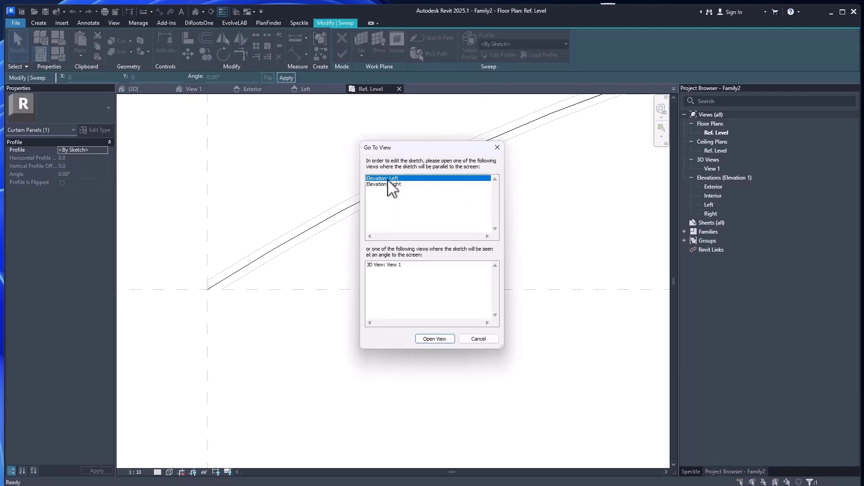
click(434, 339)
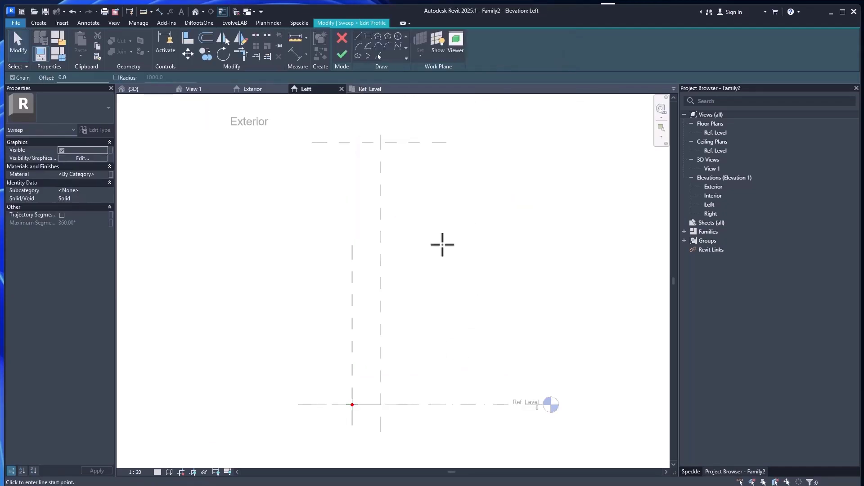
click(369, 36)
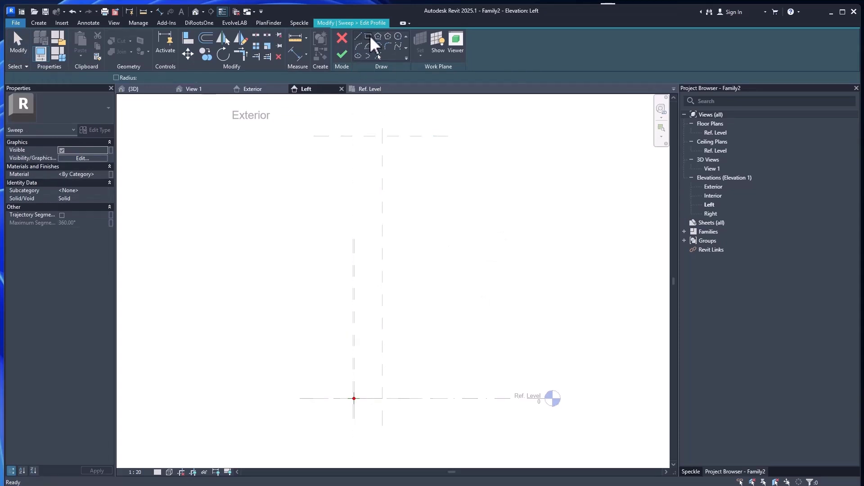
scroll(354, 342, up, 5)
middle_drag(357, 408, 352, 227)
scroll(321, 300, up, 6)
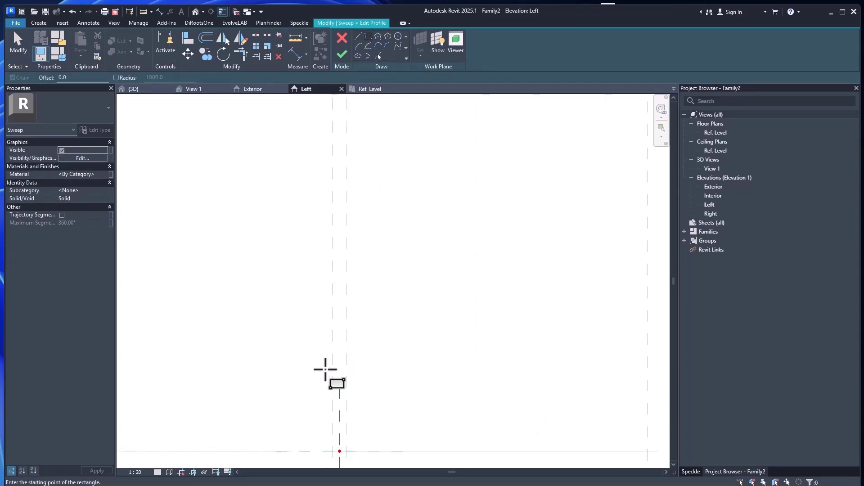
click(337, 430)
scroll(390, 168, down, 2)
middle_drag(391, 167, 367, 314)
click(350, 204)
key(Escape)
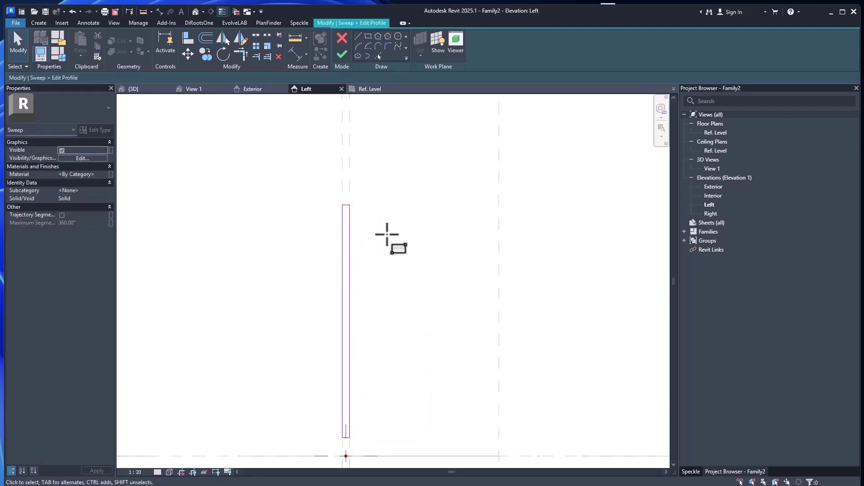
Align the profile rectangle's two vertical edges to the thickness reference planes and lock them
key(l)
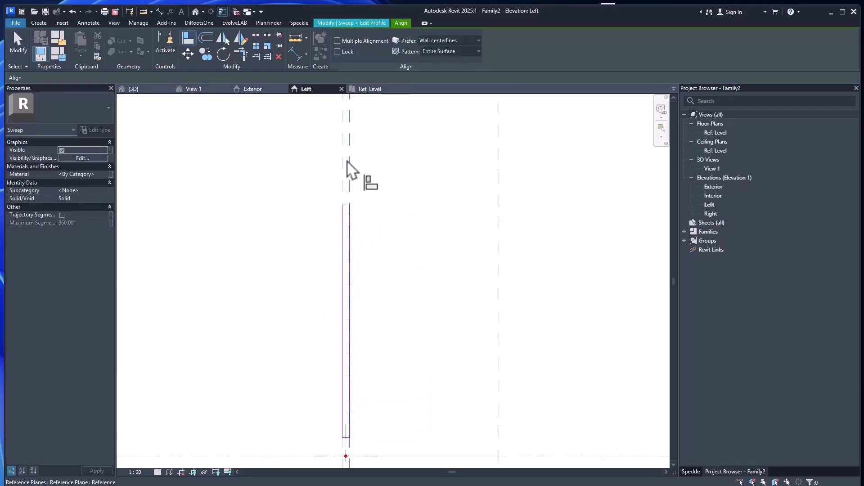
click(352, 226)
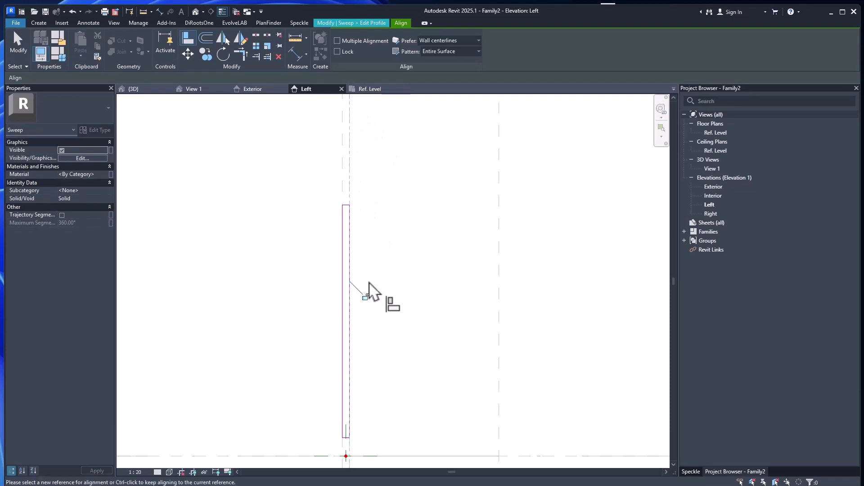
click(344, 174)
click(344, 266)
click(325, 269)
Align the sweep profile rectangle's top edge to the upper horizontal reference plane and lock it
scroll(376, 271, down, 3)
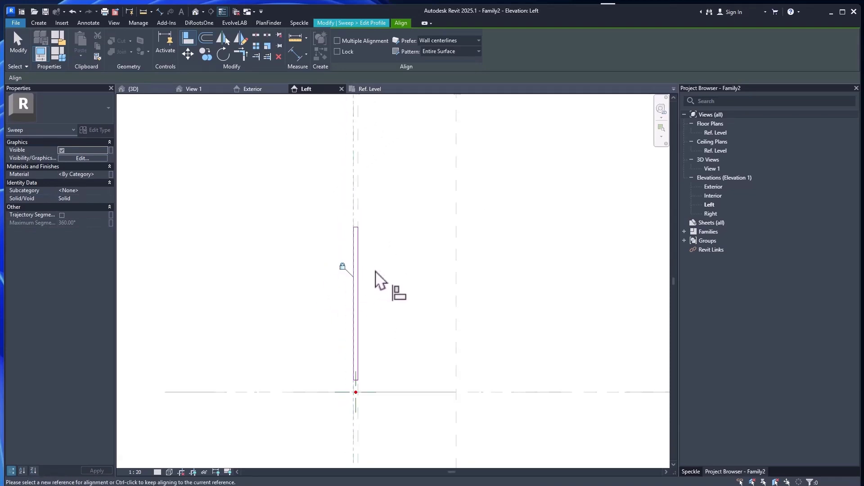
middle_drag(420, 185, 400, 348)
middle_drag(389, 230, 376, 411)
scroll(362, 261, down, 2)
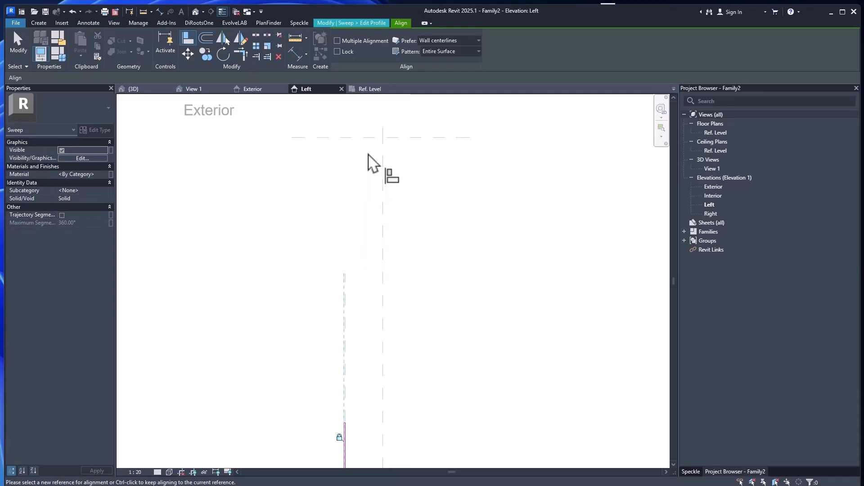
click(368, 138)
scroll(372, 187, down, 2)
scroll(349, 250, up, 4)
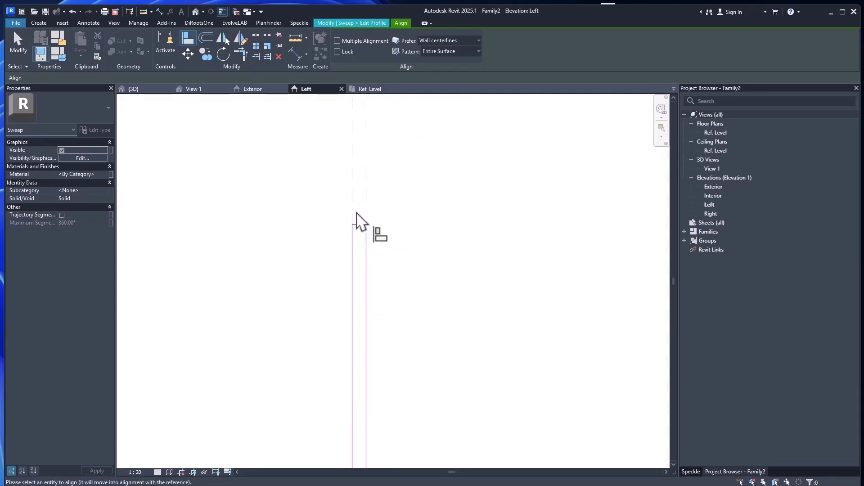
click(360, 234)
scroll(377, 253, down, 6)
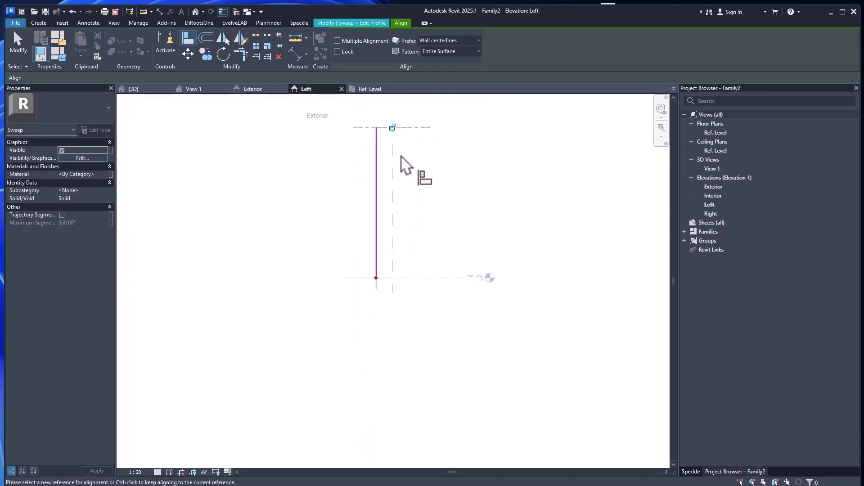
click(393, 128)
Align the profile rectangle's bottom edge to the Ref. Level line, then finish the profile and the sweep
scroll(386, 309, up, 3)
scroll(400, 260, up, 4)
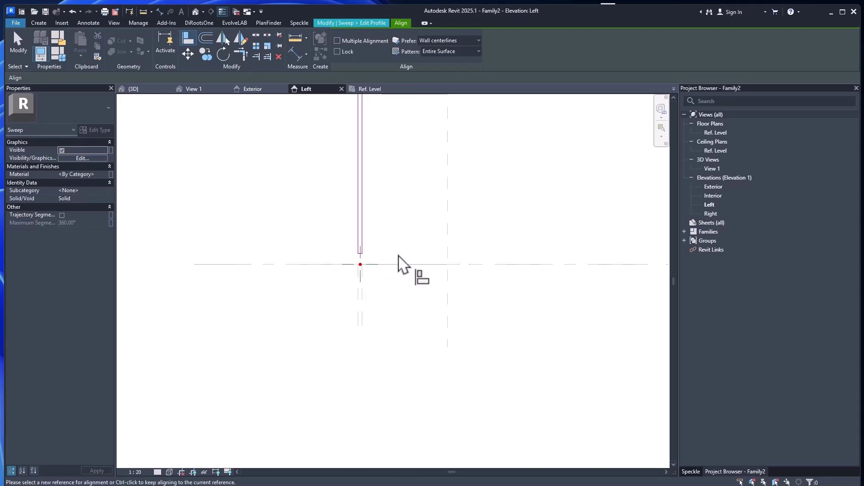
key(Escape)
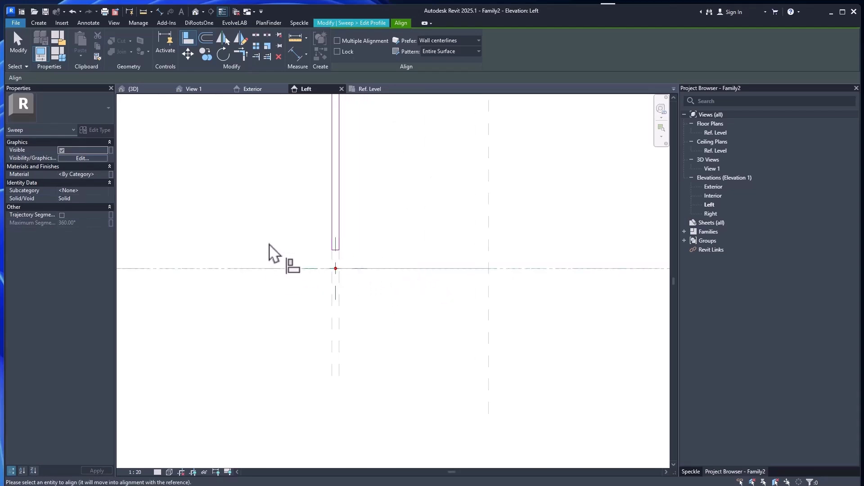
key(Escape)
key(a)
key(l)
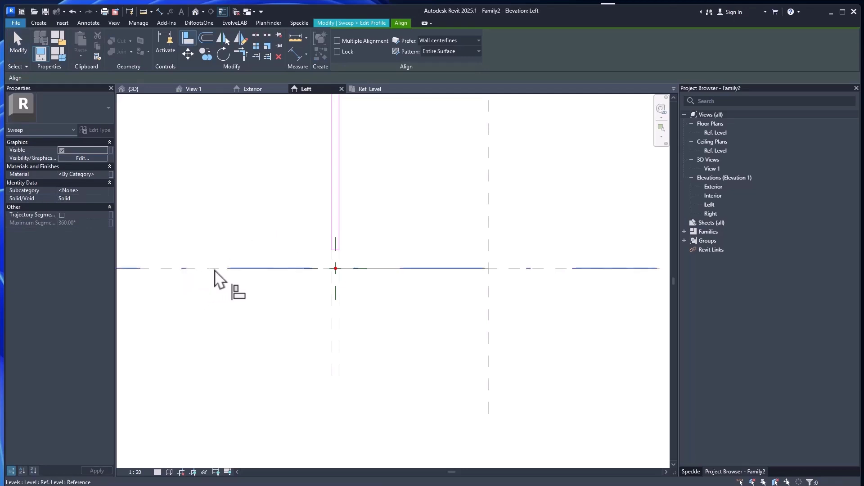
click(337, 251)
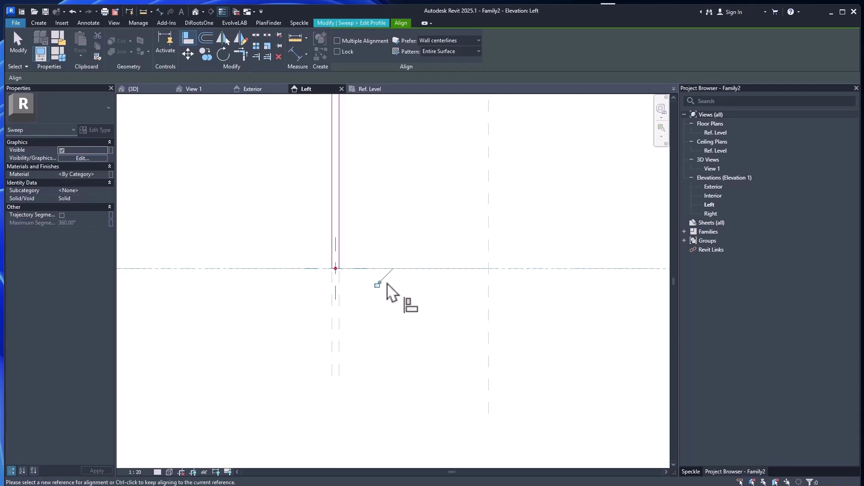
key(Escape)
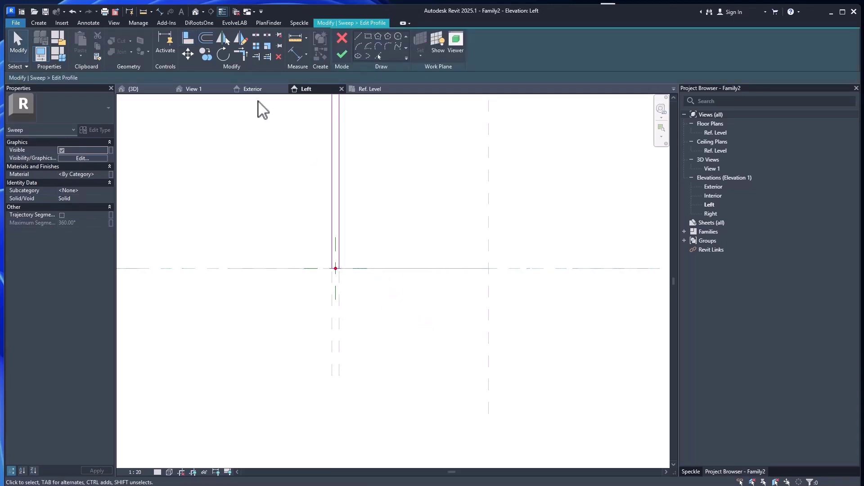
click(343, 55)
click(341, 54)
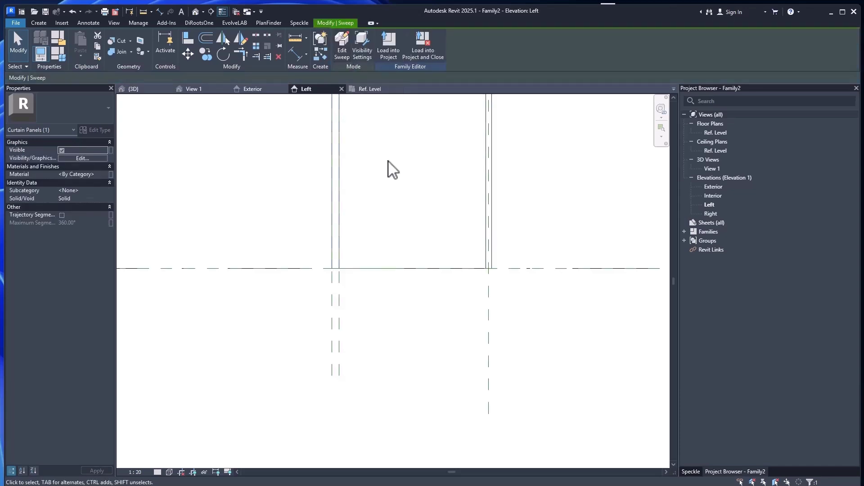
Open the family's default 3D view, set its scale to 1:5 and view the curved panel from the front
click(195, 12)
scroll(349, 258, down, 2)
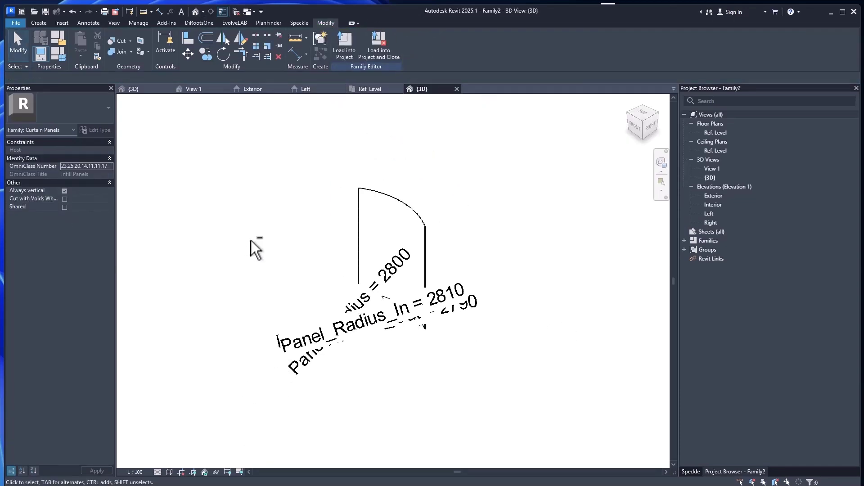
shift+middle_drag(252, 240, 307, 246)
click(142, 471)
click(151, 363)
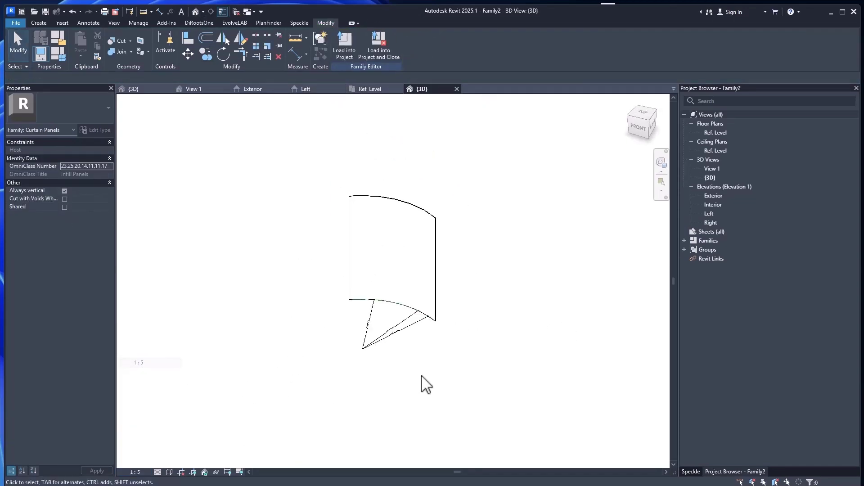
shift+middle_drag(425, 383, 490, 368)
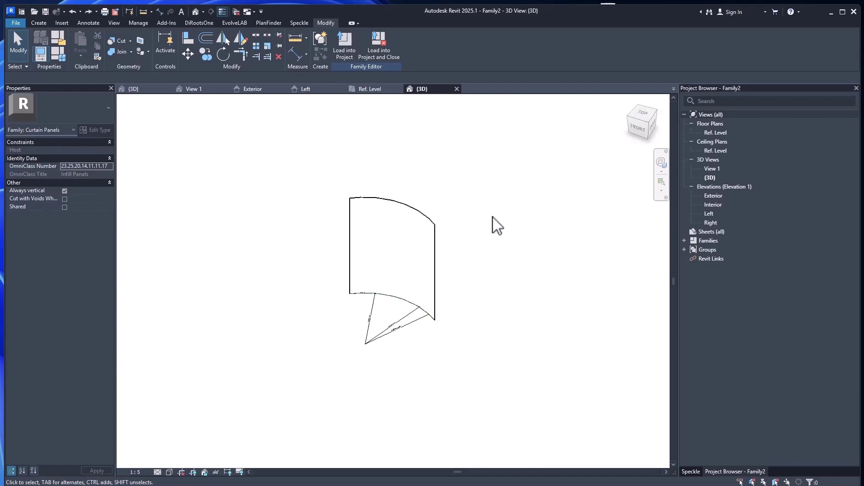
Load the curved panel family into the project and dismiss the save reminder
click(345, 62)
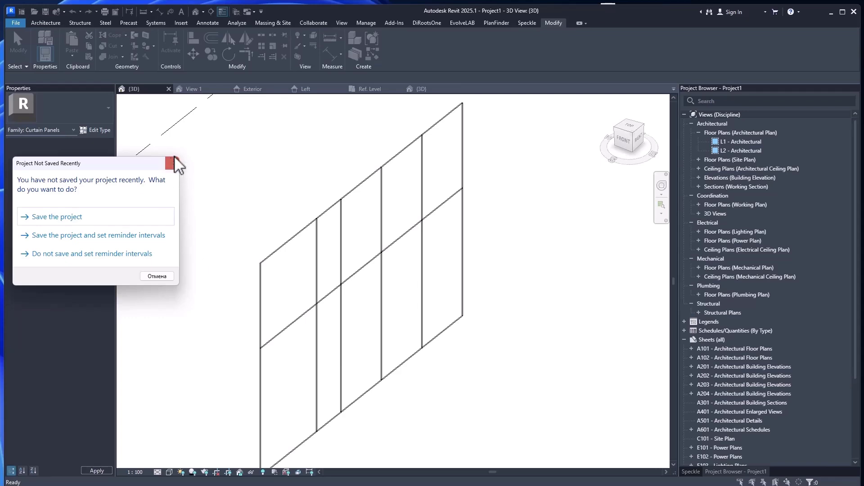
click(173, 163)
middle_drag(251, 239, 256, 142)
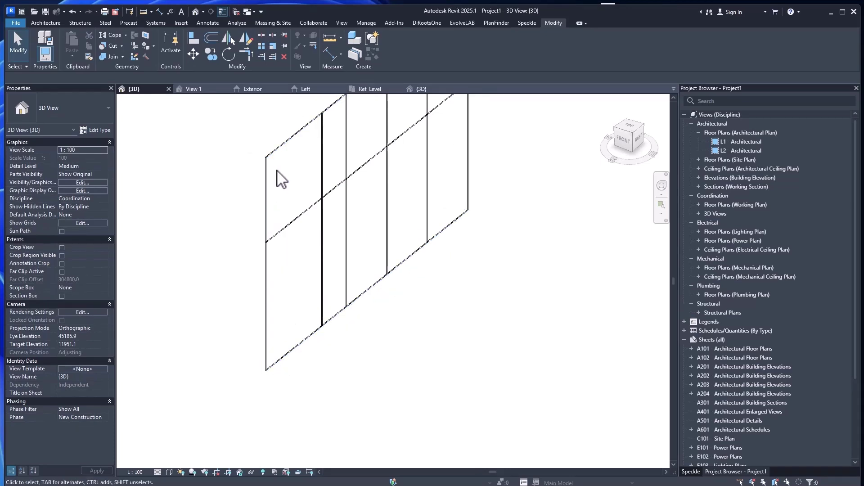
Change the upper glazed panel at the near end of the curtain wall to the Family2 type
click(274, 151)
middle_drag(306, 147, 267, 187)
key(Escape)
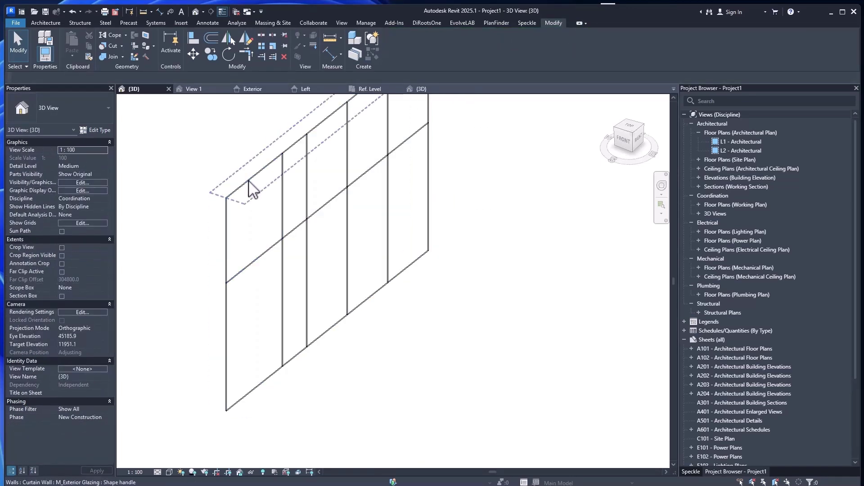
click(250, 187)
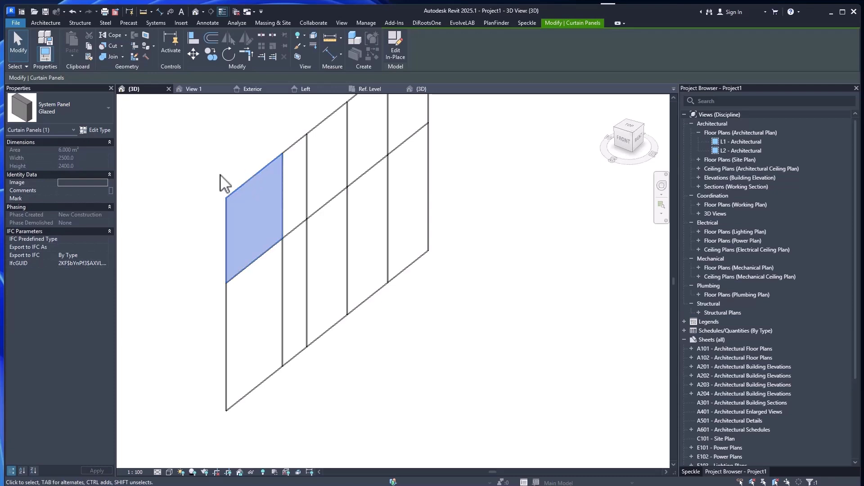
click(78, 100)
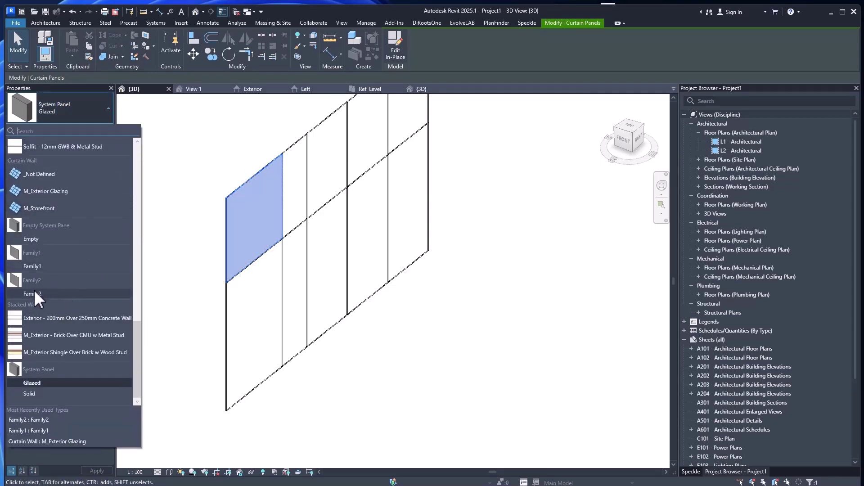
click(40, 292)
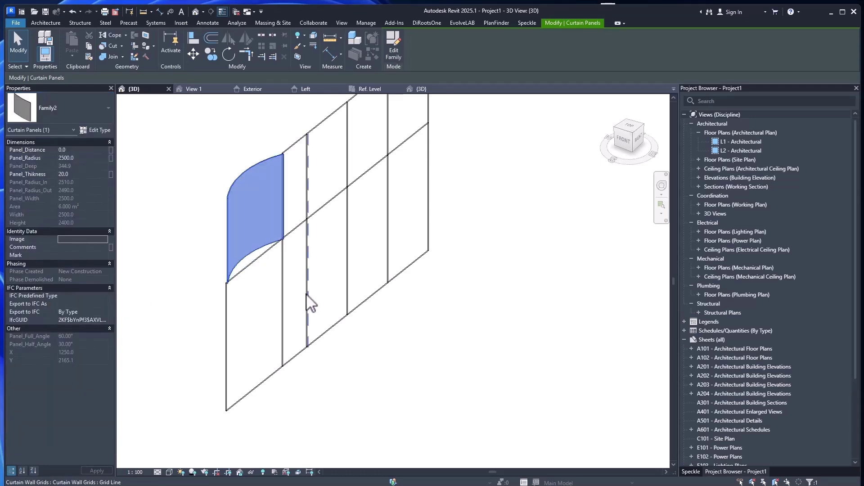
Change the glazed panel directly below the curved one to the Family2 type as well
click(252, 279)
click(63, 105)
click(44, 296)
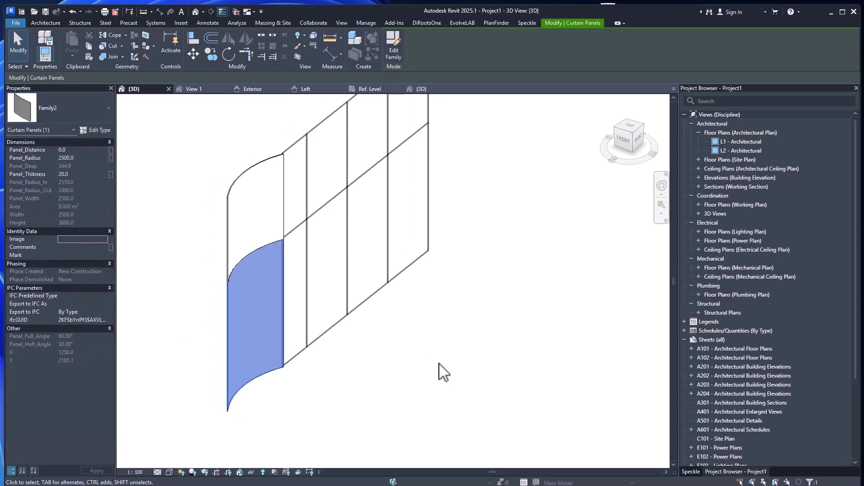
click(438, 363)
Test the lower curved panel by setting its Panel_Radius to 2200 and then to 3500
shift+middle_drag(374, 366, 391, 339)
scroll(387, 288, up, 3)
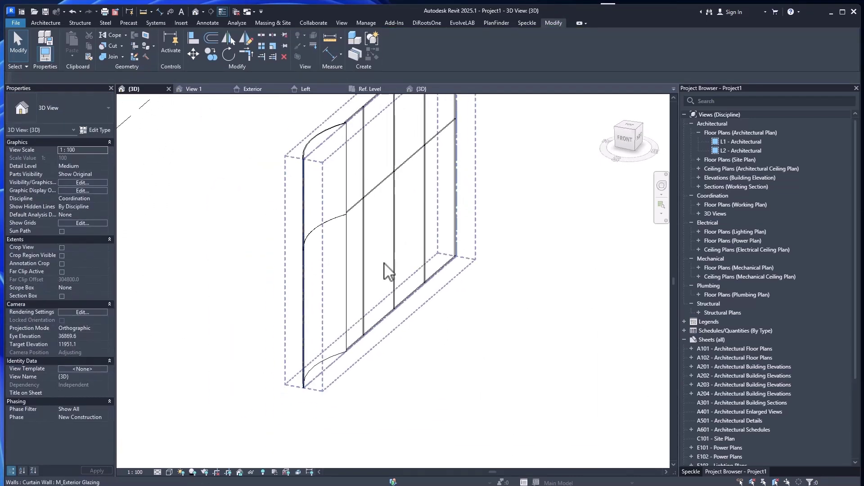
click(319, 386)
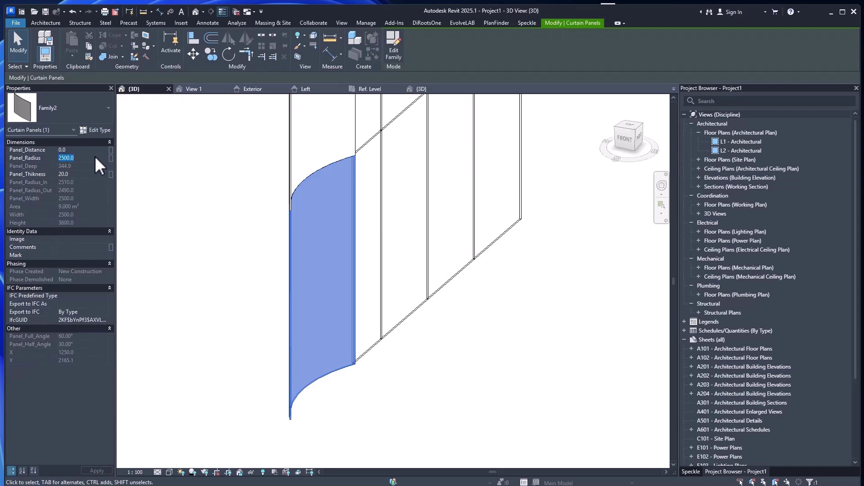
text(2200)
key(Return)
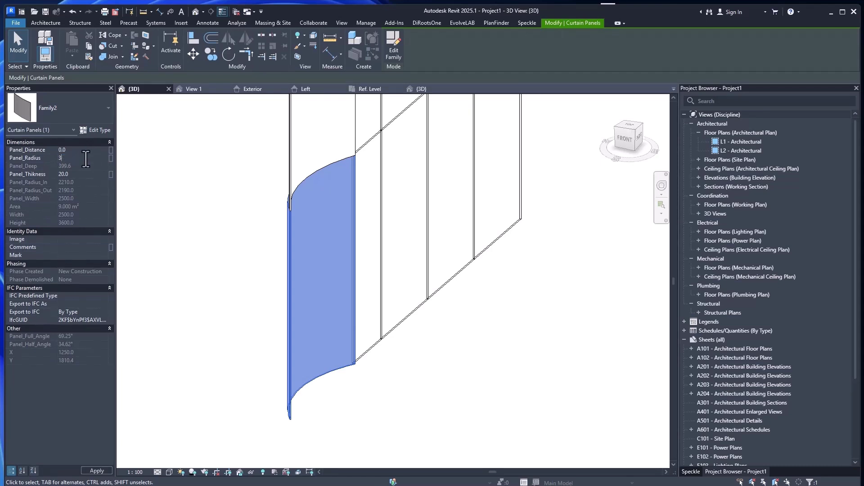
key(Return)
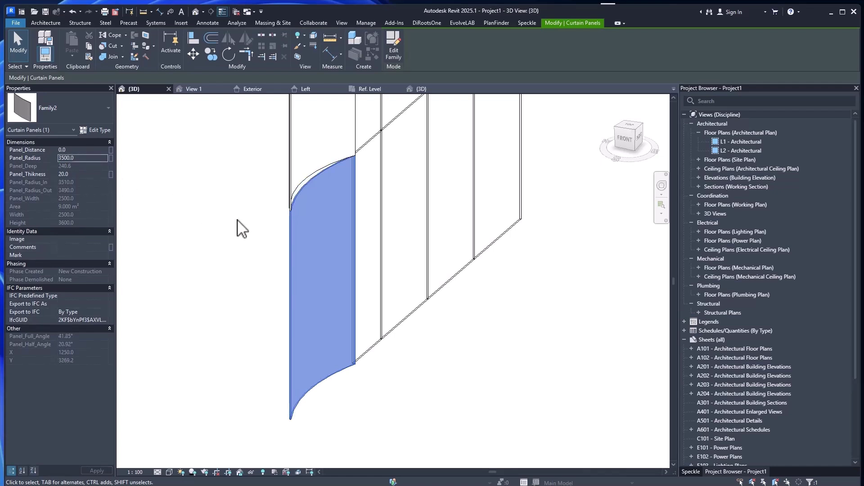
click(202, 217)
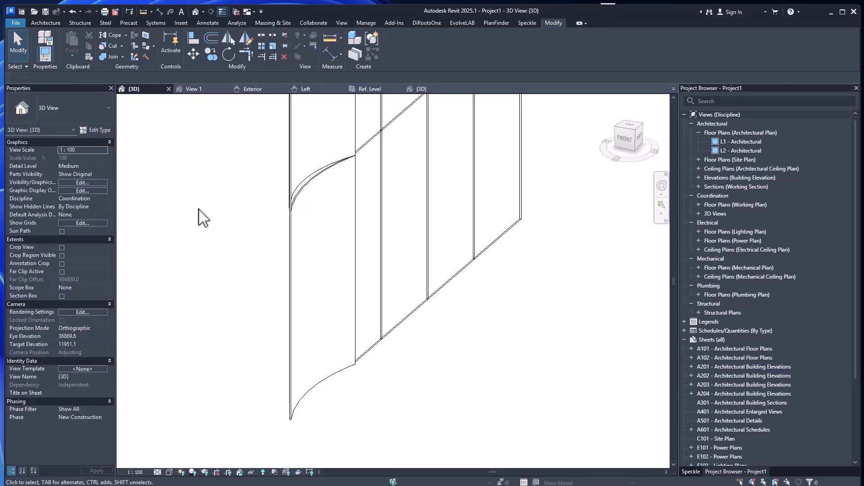
Move the vertical grid line beside the curved panels to 1500 mm and then to 3000 mm from the wall's end
shift+middle_drag(344, 259, 349, 344)
scroll(349, 344, down, 2)
click(366, 329)
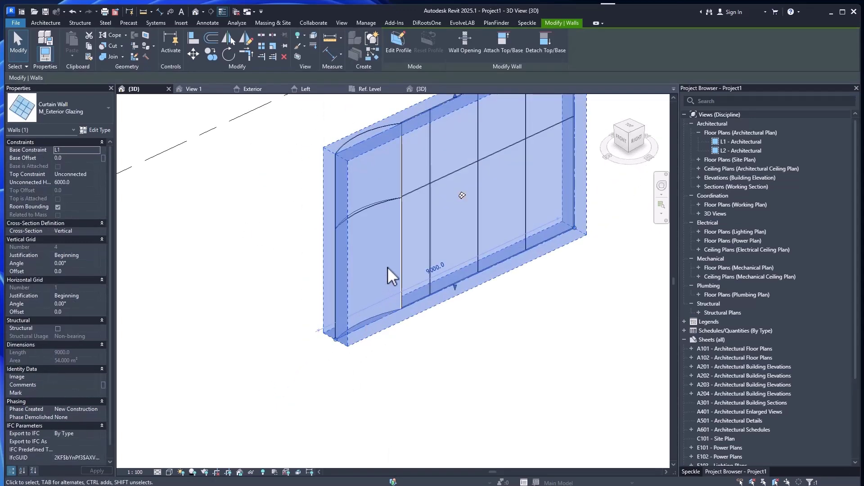
scroll(396, 259, up, 3)
key(Escape)
click(408, 246)
drag(400, 228, 360, 244)
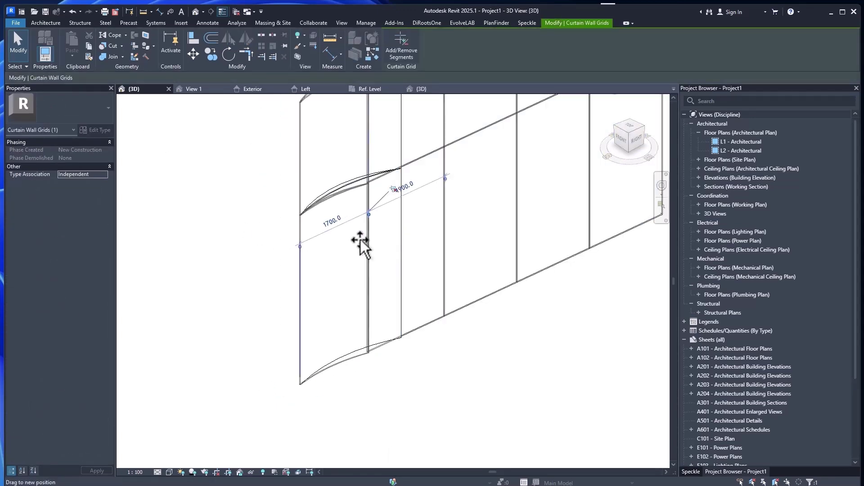
shift+middle_drag(319, 228, 367, 274)
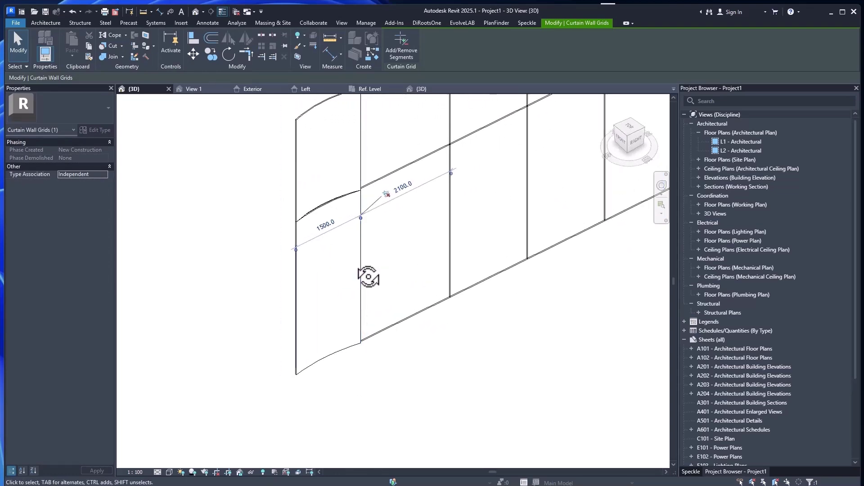
drag(361, 249, 425, 246)
click(418, 353)
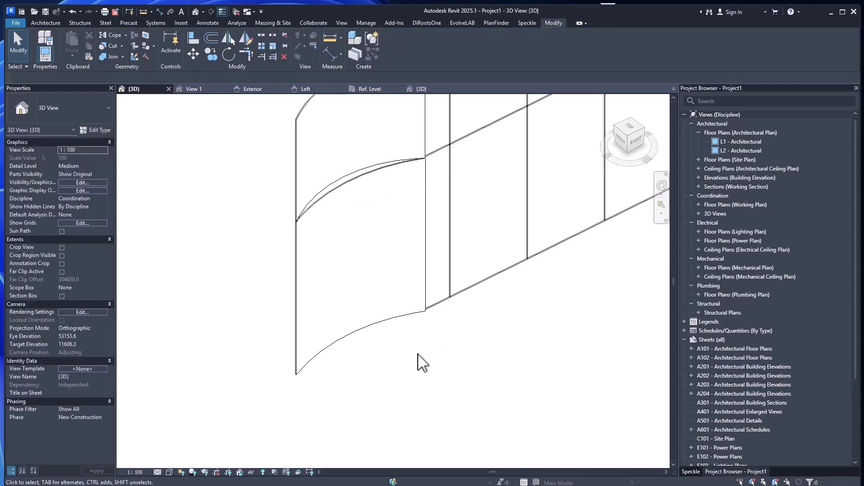
shift+middle_drag(419, 354, 324, 290)
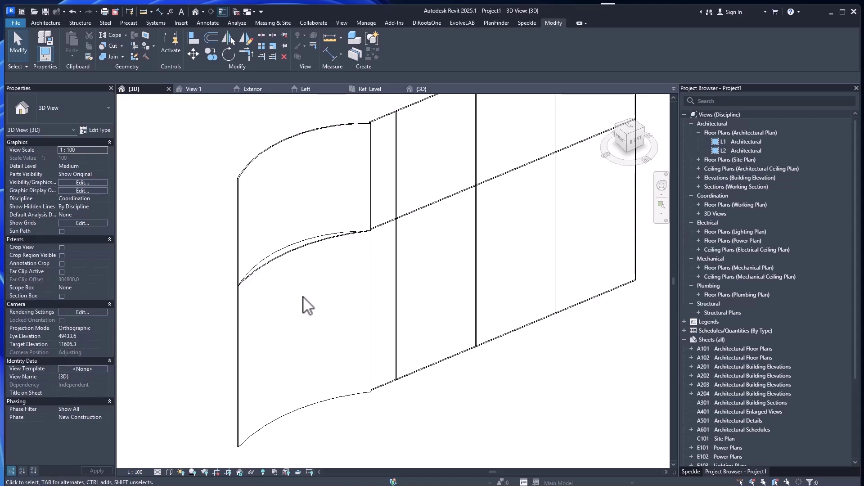
Examine the lower curved panel's instance parameters and how its curve departs from the curtain wall plane
key(Tab)
key(Tab)
click(293, 250)
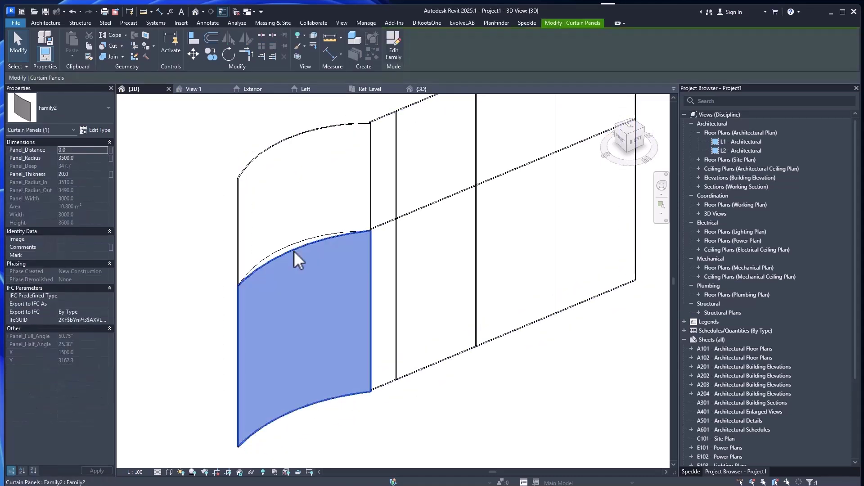
middle_drag(192, 311, 242, 254)
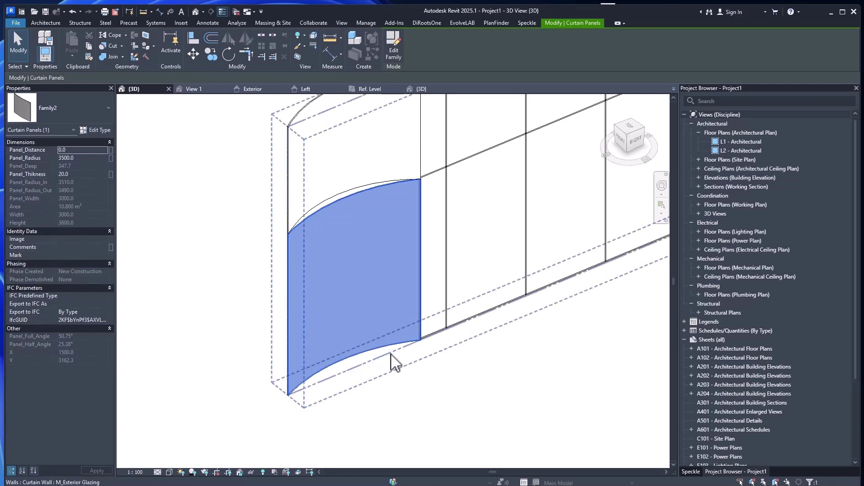
click(216, 317)
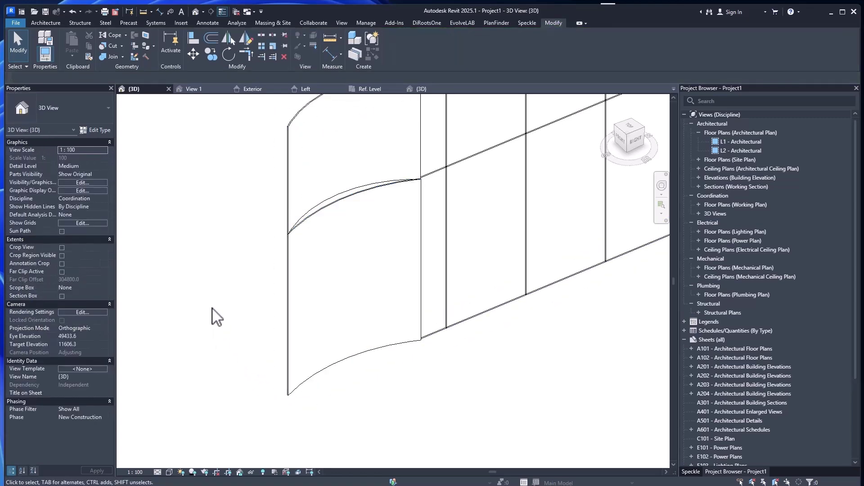
Close the inactive views and return to the panel family's 3D view
click(235, 12)
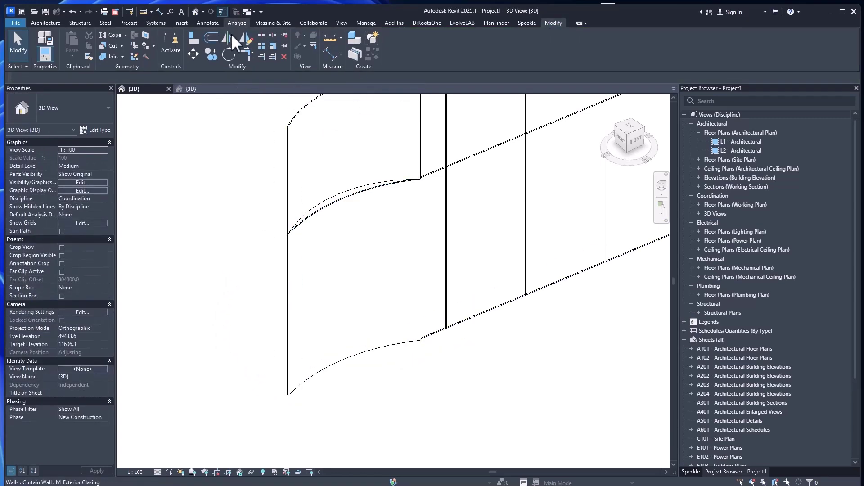
click(191, 89)
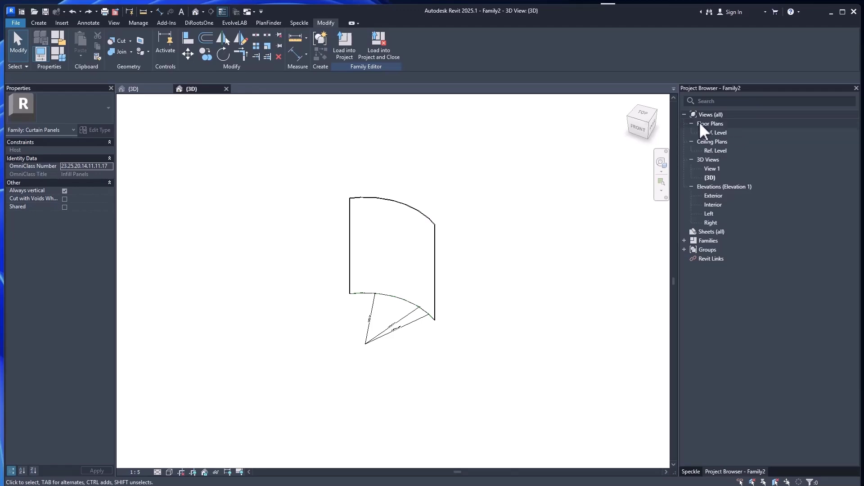
In the Ref. Level floor plan, link the length of the panel's central arc reference line to a new instance parameter named Distance
double_click(711, 133)
scroll(248, 272, up, 4)
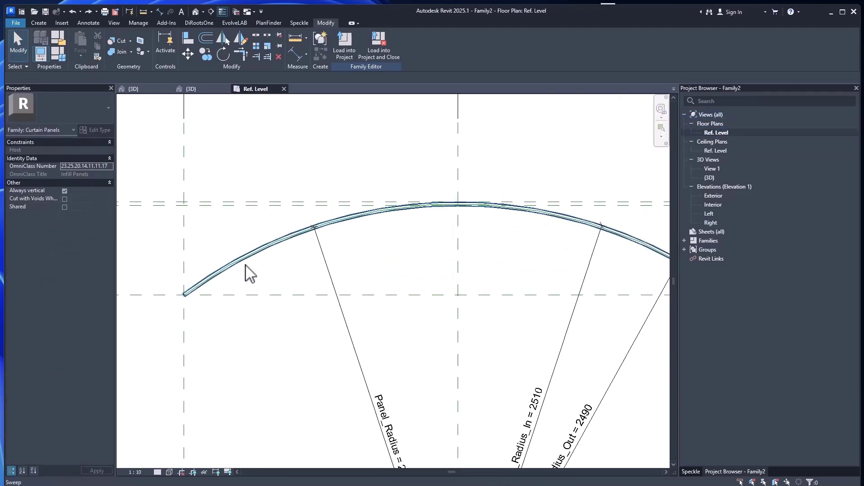
scroll(303, 228, down, 2)
scroll(247, 270, up, 3)
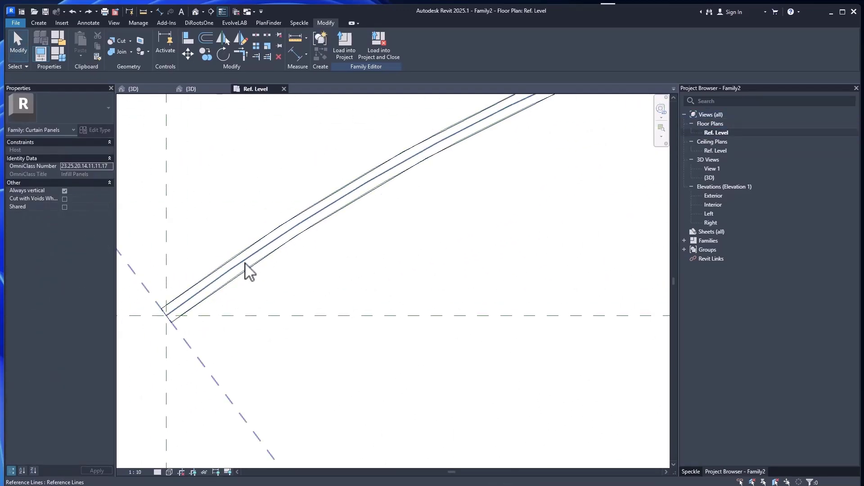
click(249, 272)
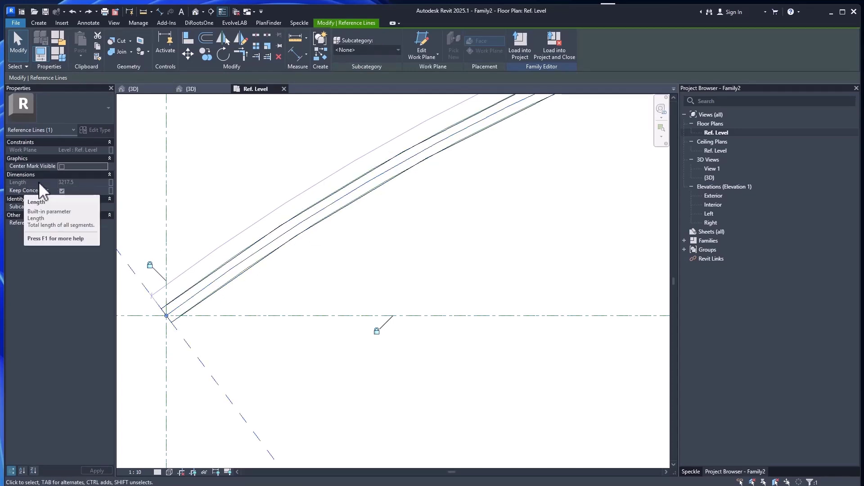
click(111, 182)
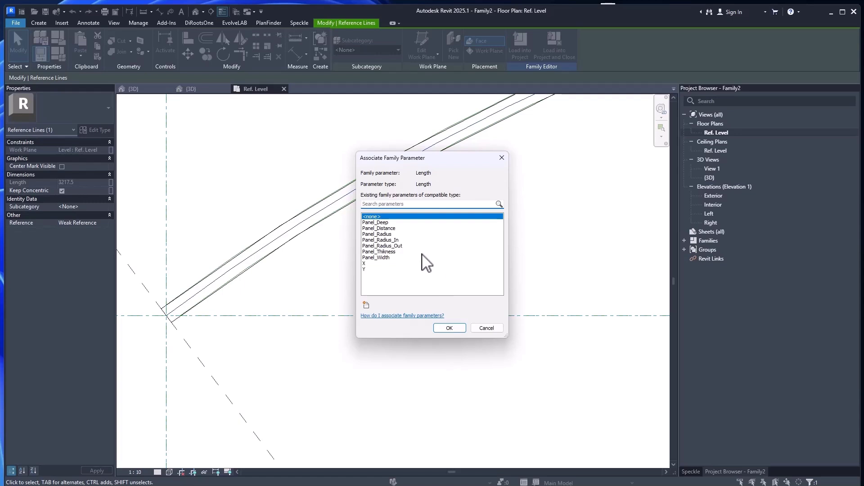
click(366, 304)
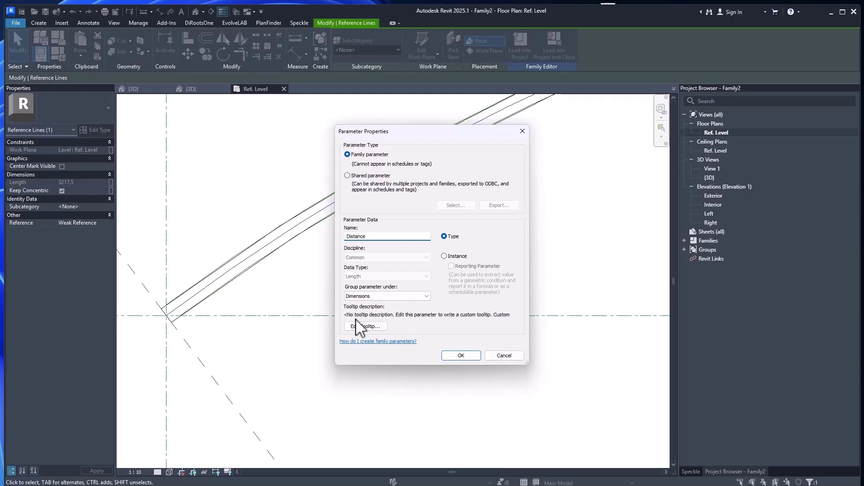
click(444, 256)
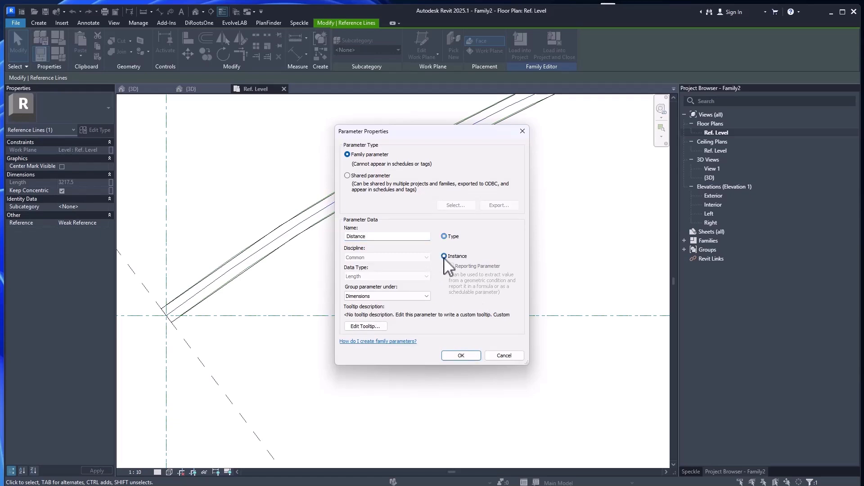
click(459, 355)
click(449, 327)
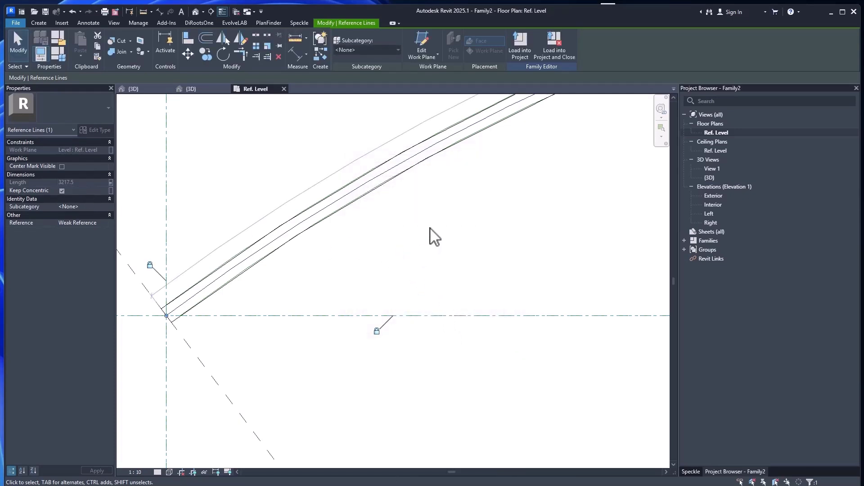
Load the panel family into the project, overwriting the existing version
click(235, 138)
scroll(235, 137, down, 5)
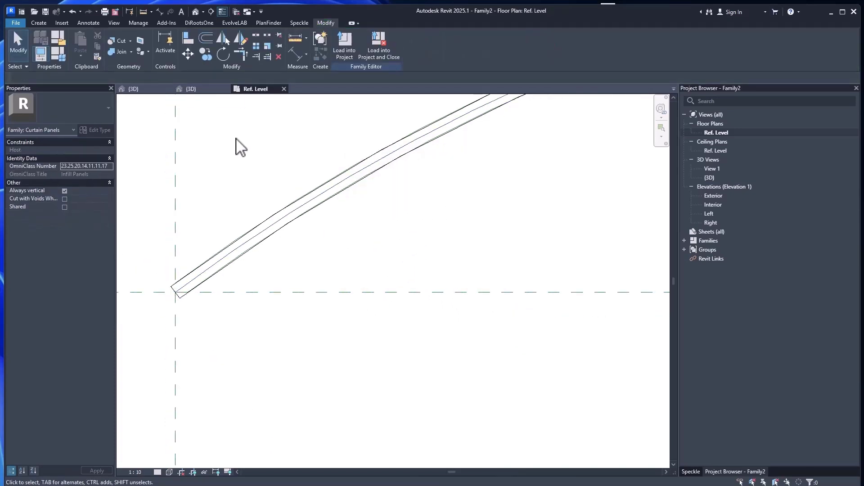
middle_drag(617, 157, 535, 260)
scroll(495, 260, down, 3)
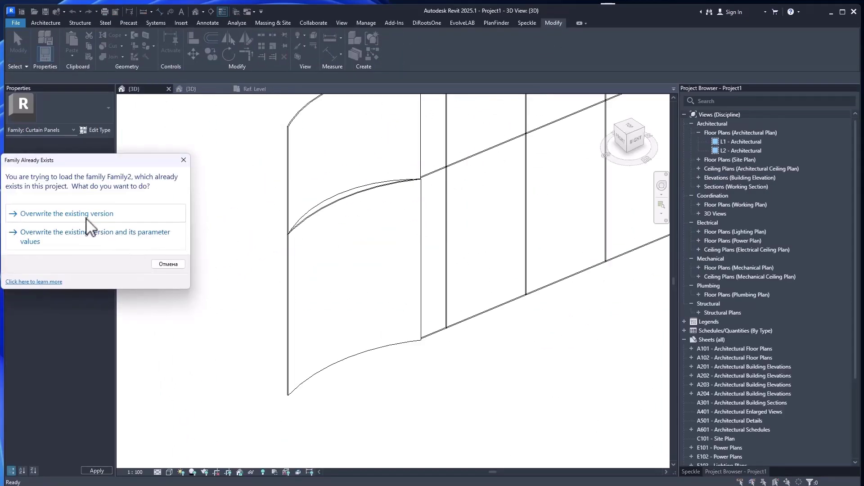
click(86, 218)
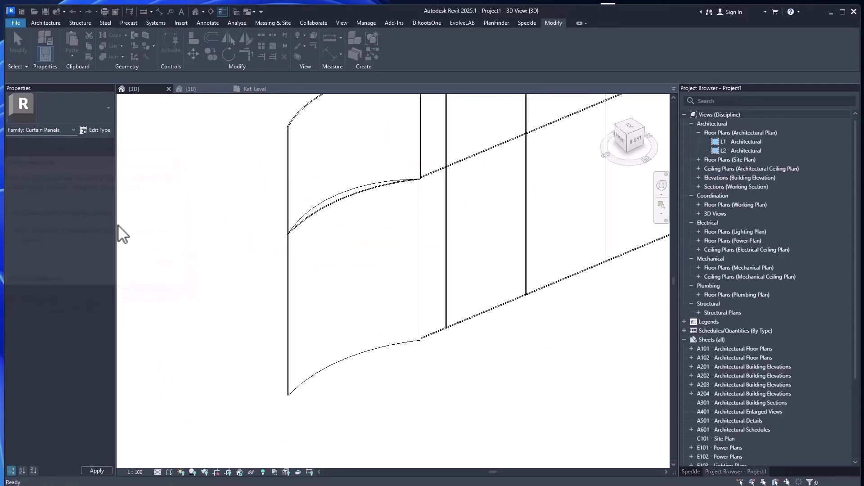
Move the vertical grid line beside the curved panels to 2000 mm from the wall's end and check the lower panel's Distance
click(312, 217)
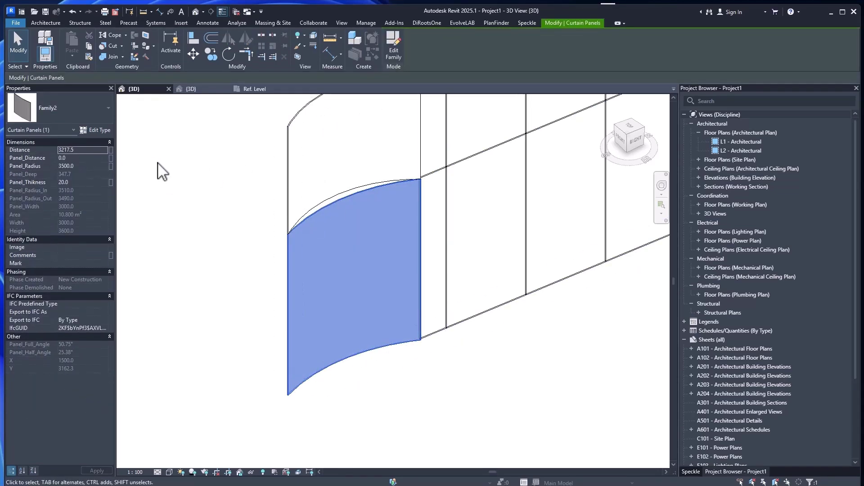
click(420, 227)
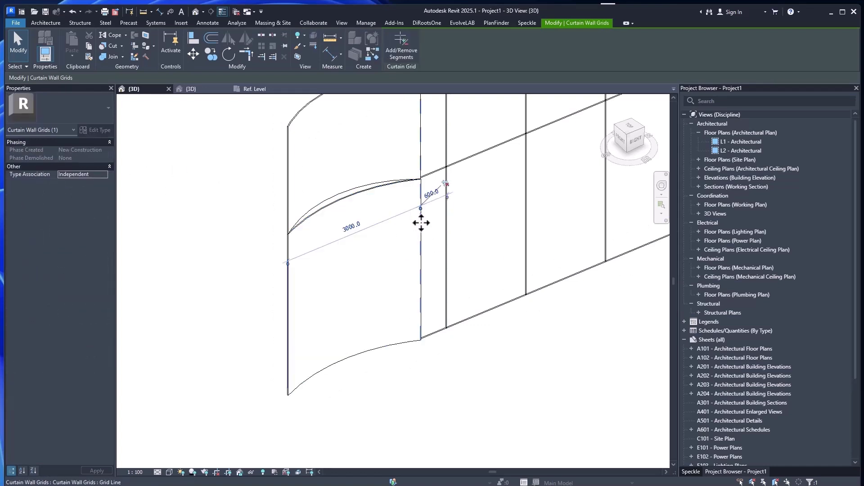
drag(420, 223, 377, 240)
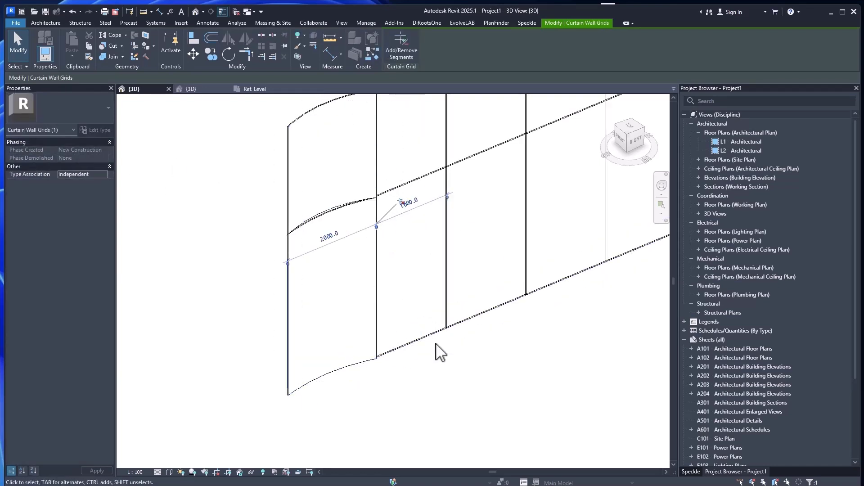
click(311, 219)
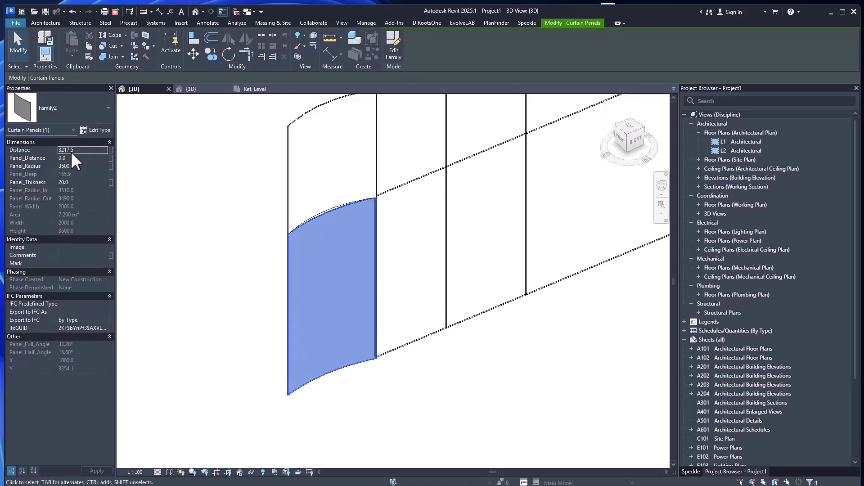
click(170, 178)
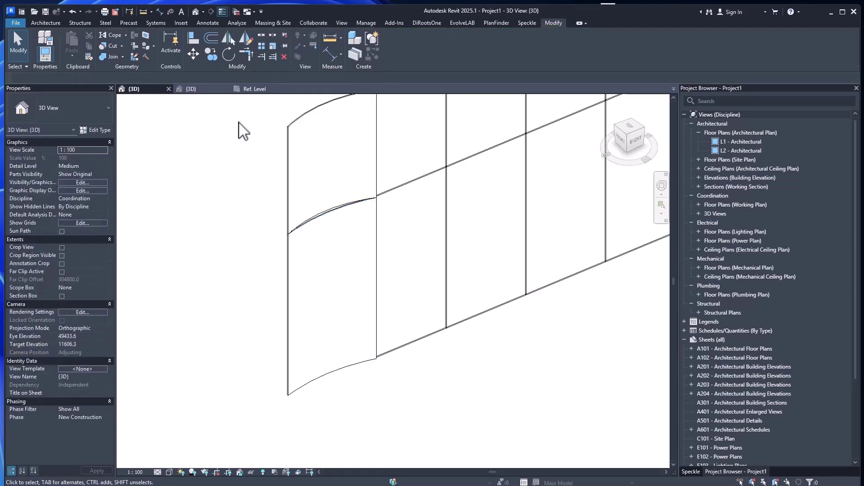
click(337, 207)
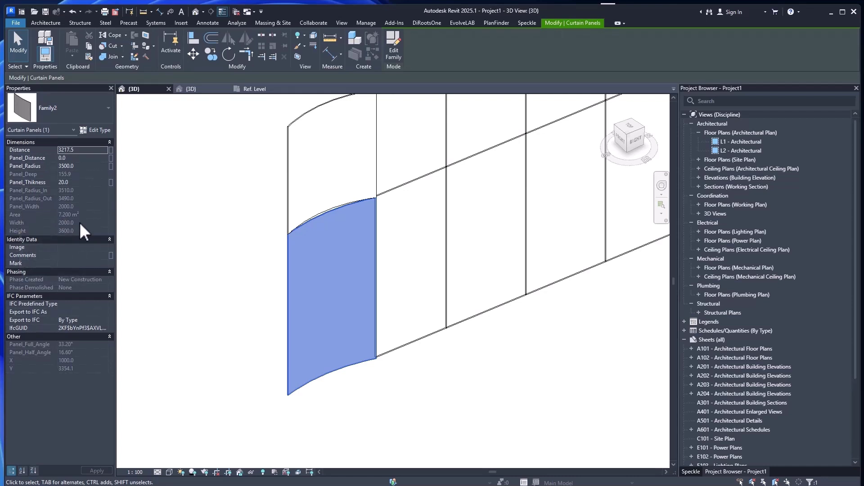
click(195, 208)
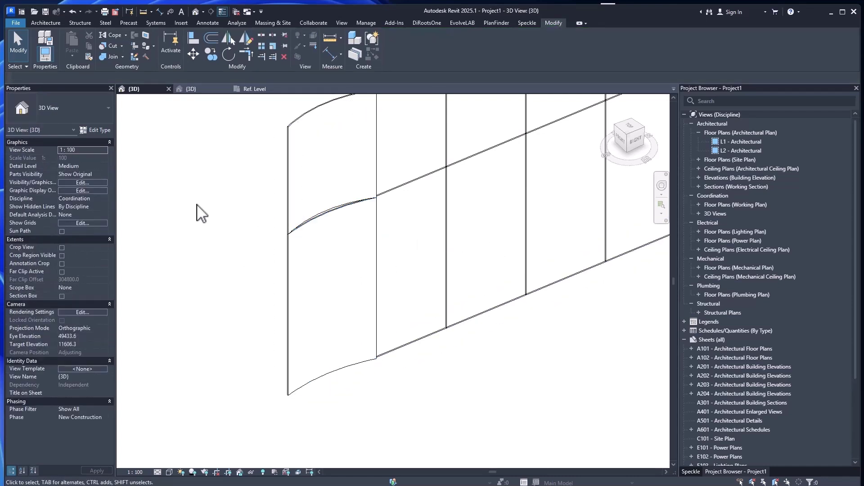
Return to the panel family's Ref. Level plan and delete the Distance parameter from the family types
click(253, 90)
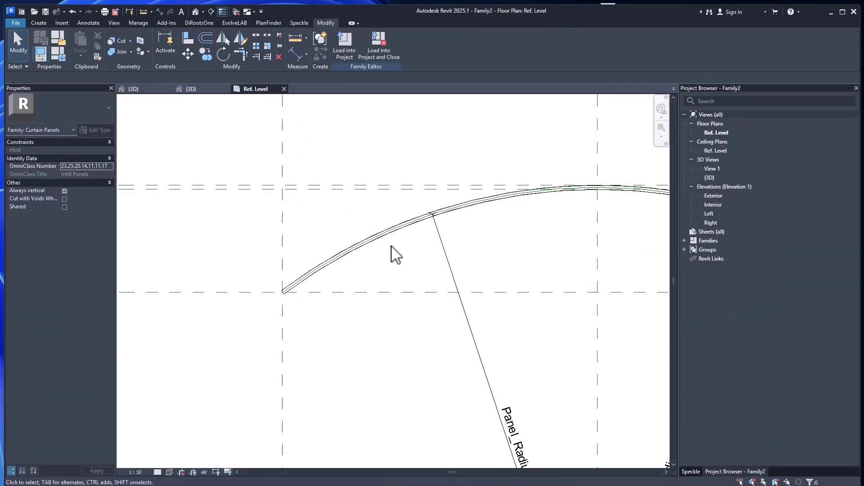
click(41, 55)
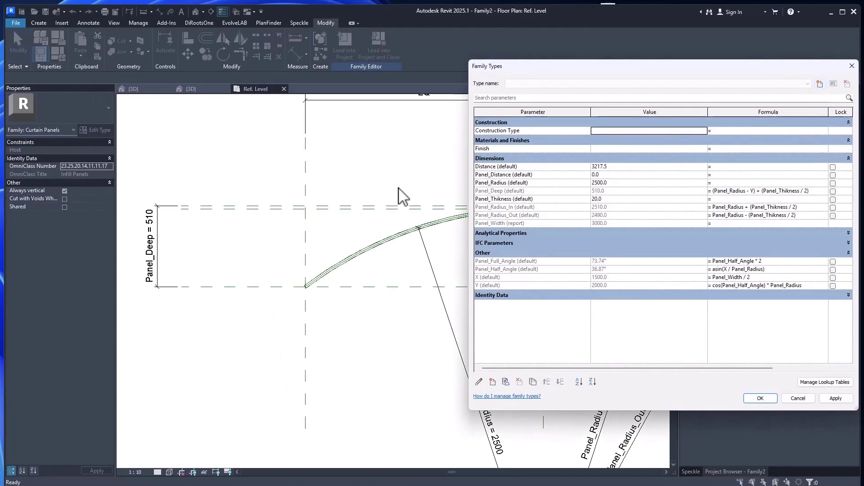
drag(578, 68, 316, 72)
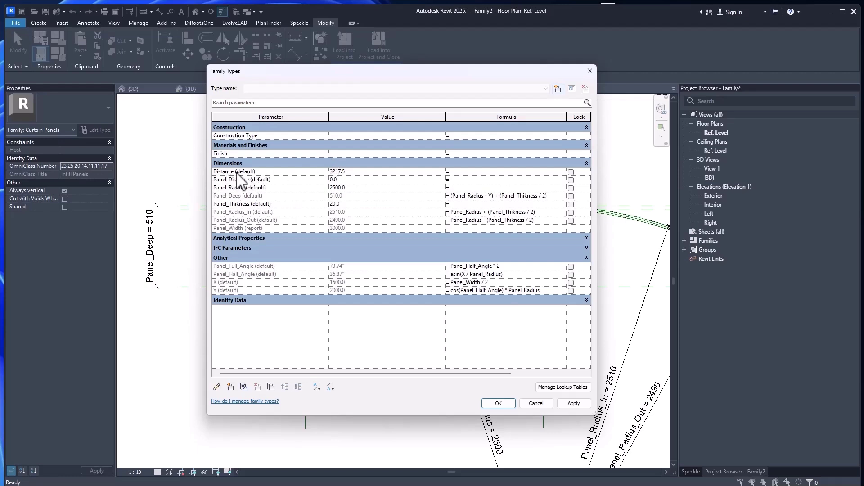
click(257, 173)
click(257, 387)
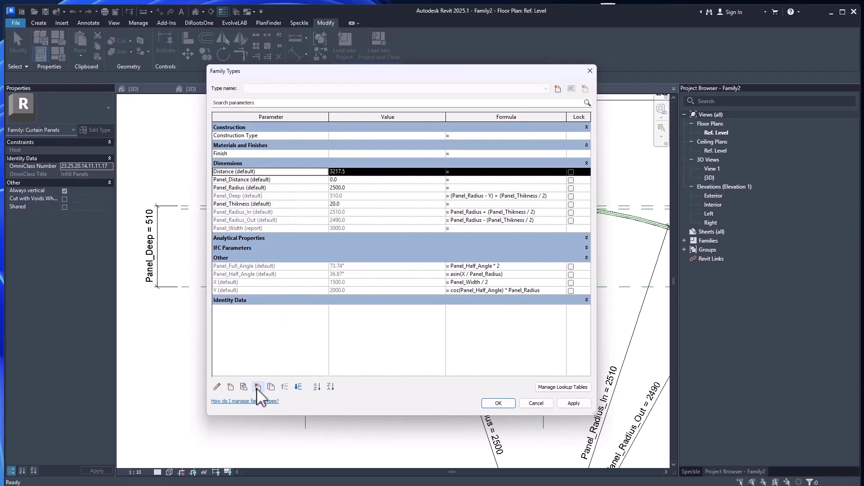
click(121, 255)
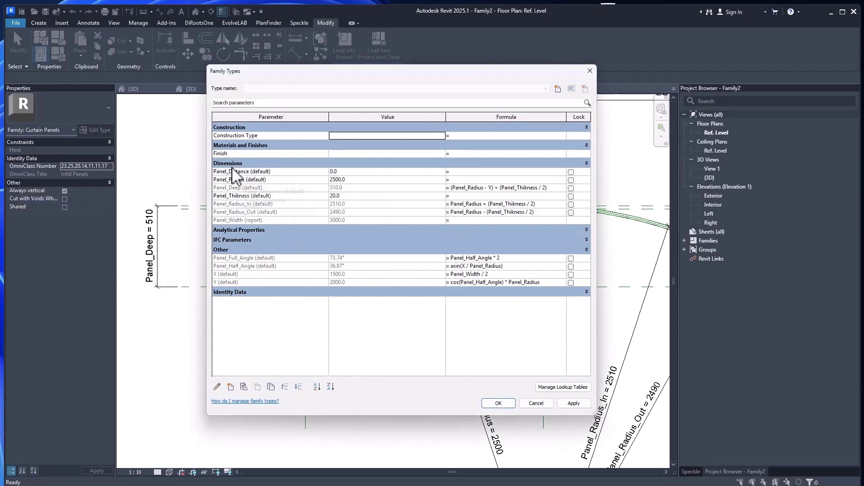
Switch to Notepad and begin a new formula line with (Panel_Full_Angle / ), reusing the Panel_Half_Angle name with Half changed to Full
click(287, 173)
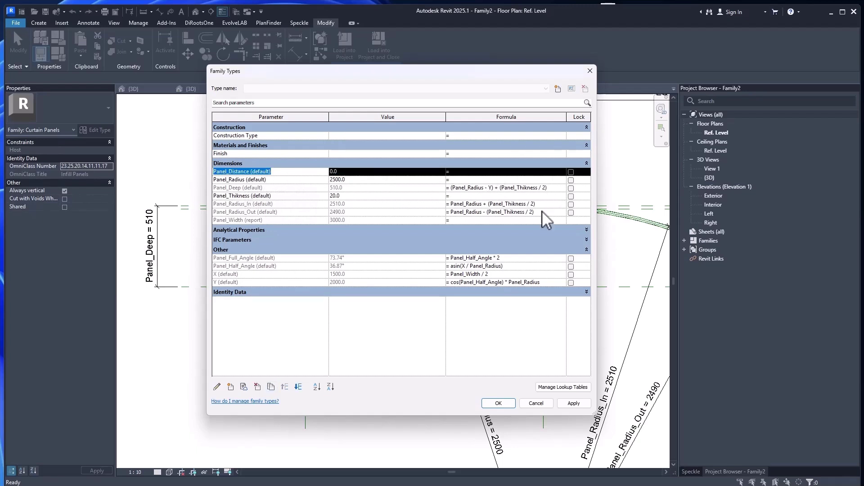
key(alt+Tab)
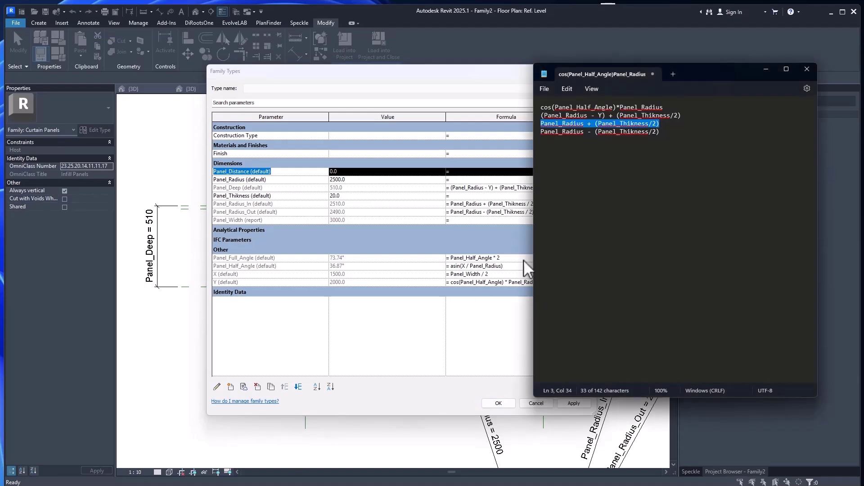
click(658, 134)
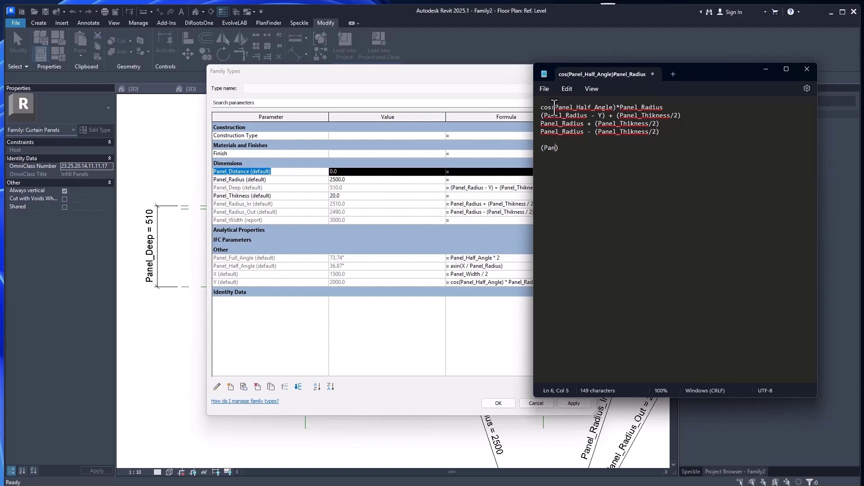
drag(555, 107, 614, 109)
key(ctrl+c)
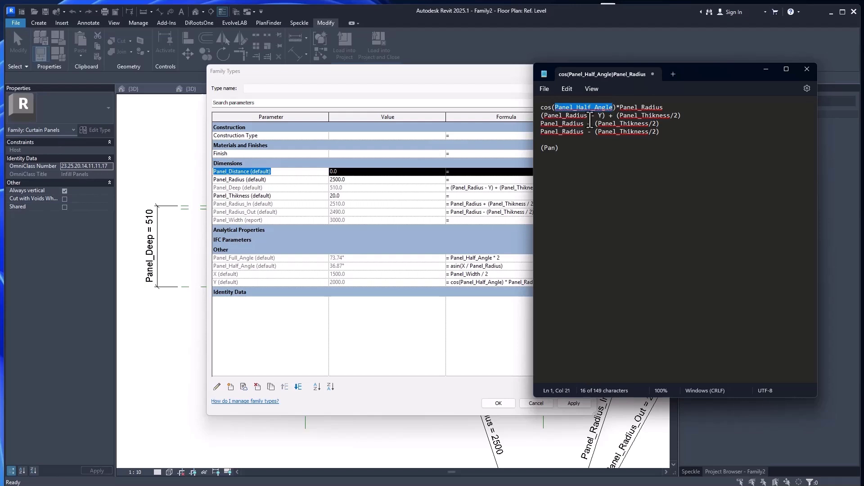
double_click(553, 149)
key(ctrl+v)
drag(566, 148, 580, 148)
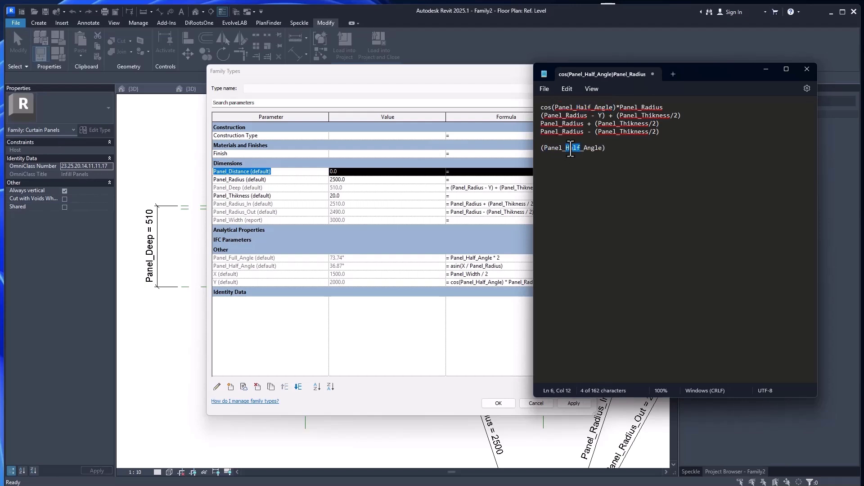
text(Full)
click(605, 149)
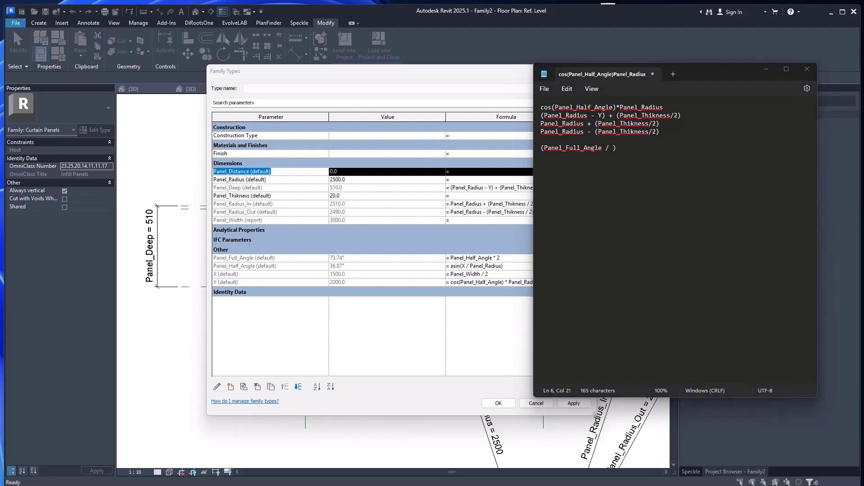
Complete the angle ratio as (Panel_Full_Angle / 360°) and multiply it by (2*pi())
click(685, 164)
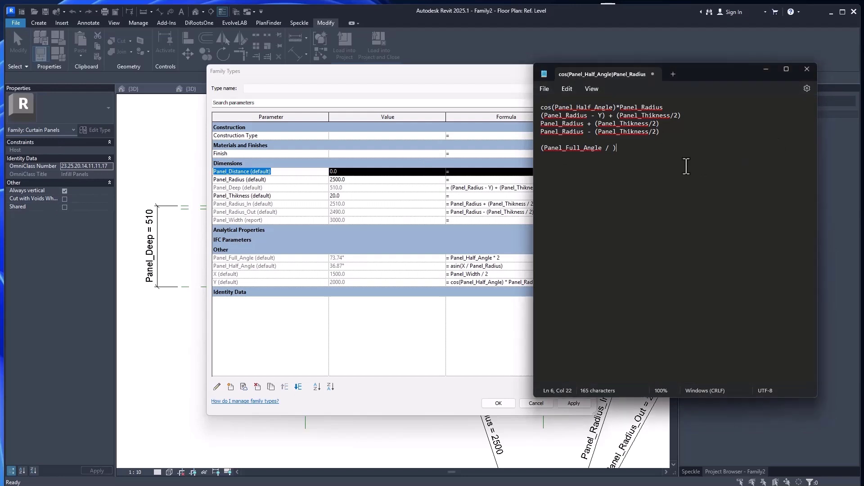
key(Right)
text(360°)
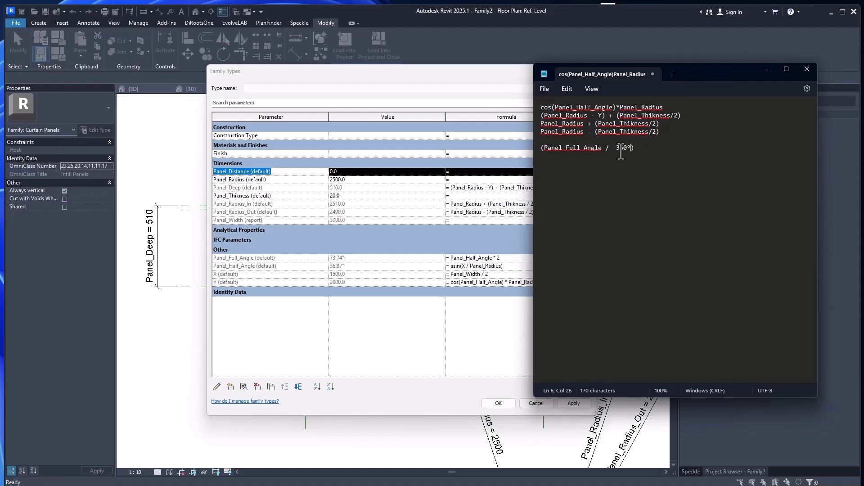
click(616, 149)
key(BackSpace)
click(643, 165)
mouse_move(696, 67)
mouse_down()
mouse_move(720, 67)
mouse_move(698, 67)
mouse_up()
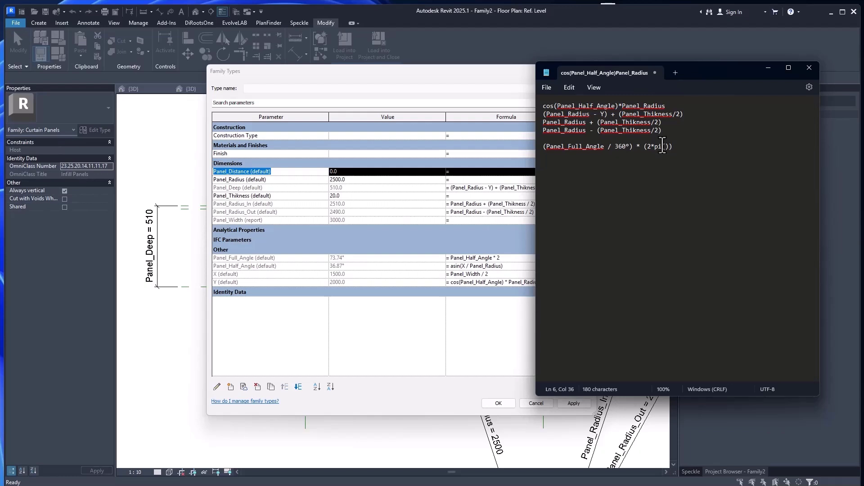
Add *Panel_Radius after pi() inside the formula's last parentheses
text(*)
drag(623, 107, 668, 110)
key(ctrl+c)
click(673, 146)
key(ctrl+v)
Set the Panel_Distance formula in the family types to (Panel_Full_Angle / 360°) * (2*pi()*Panel_Radius)
click(544, 155)
drag(719, 149, 544, 149)
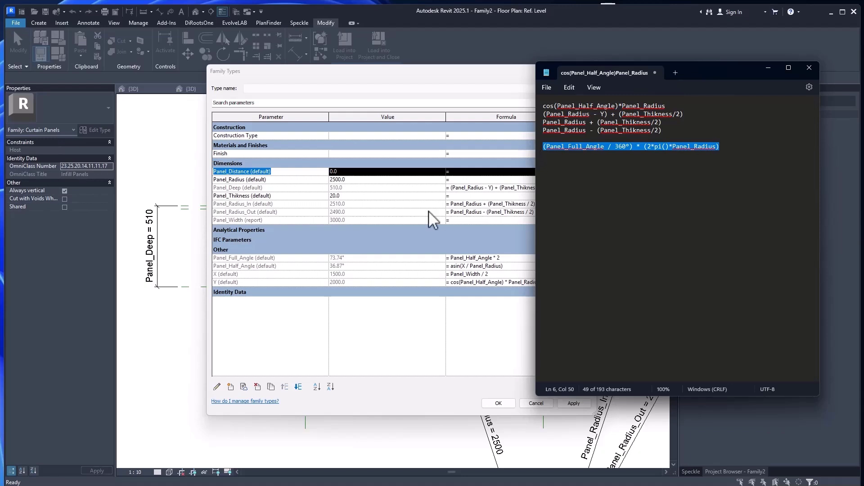
key(ctrl+c)
click(478, 173)
key(ctrl+v)
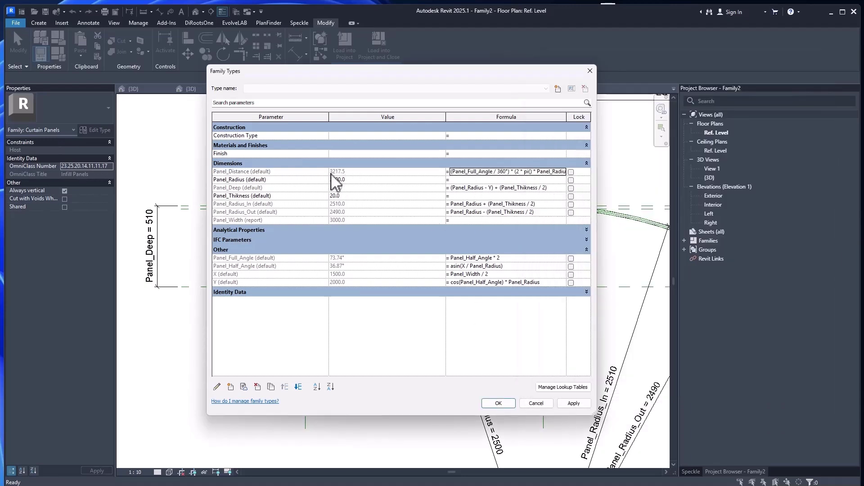
click(503, 403)
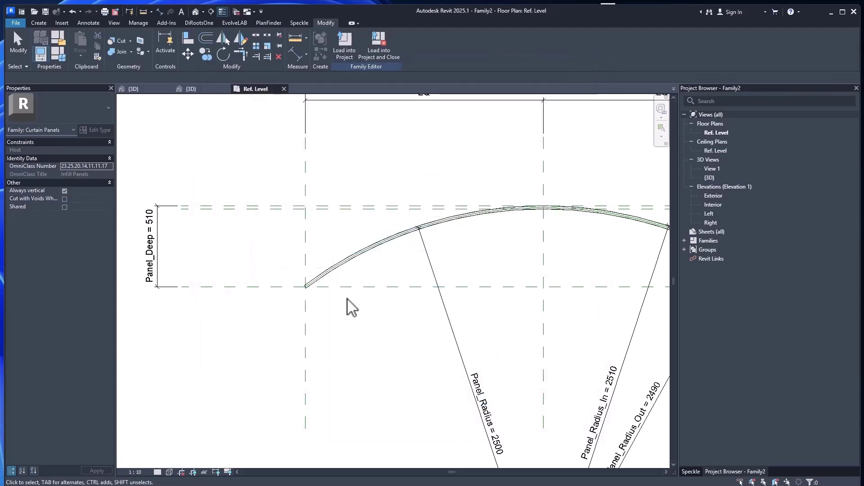
Load the updated panel family into the project and check the Panel_Distance parameter of the lower curved panel
click(343, 46)
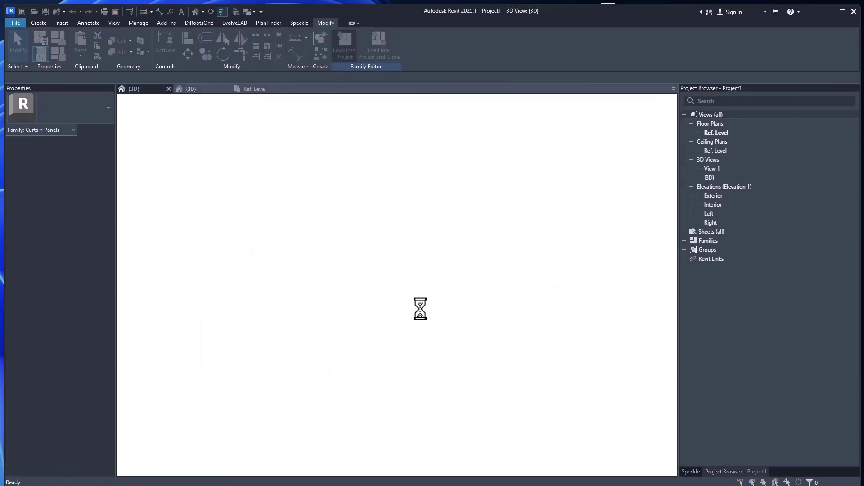
click(74, 214)
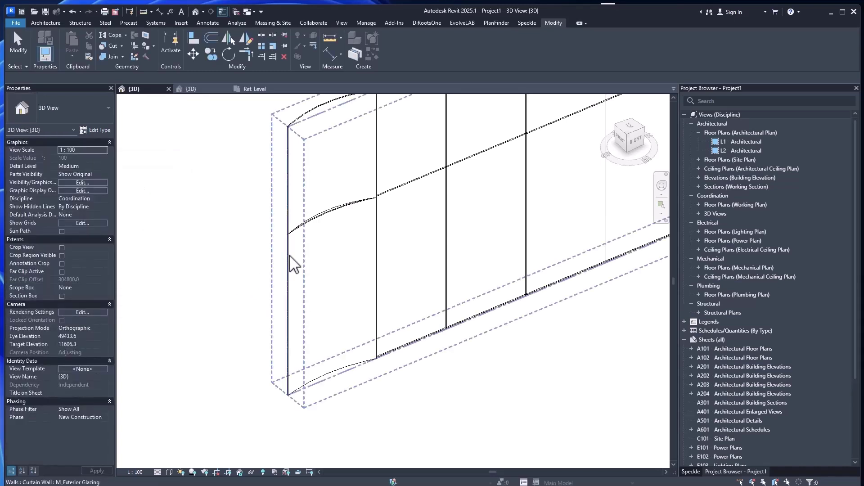
click(330, 214)
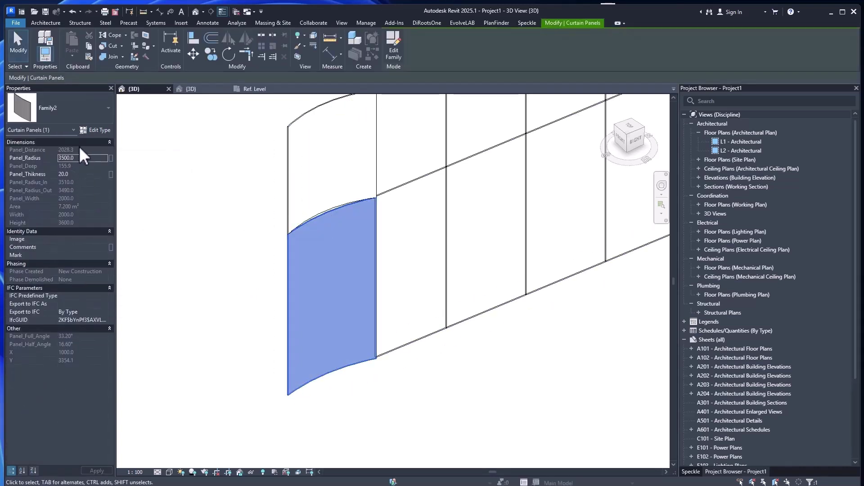
Move the vertical curtain grid line beside the curved panels outward to make the first bay 2600 mm wide
click(377, 226)
drag(377, 238, 405, 241)
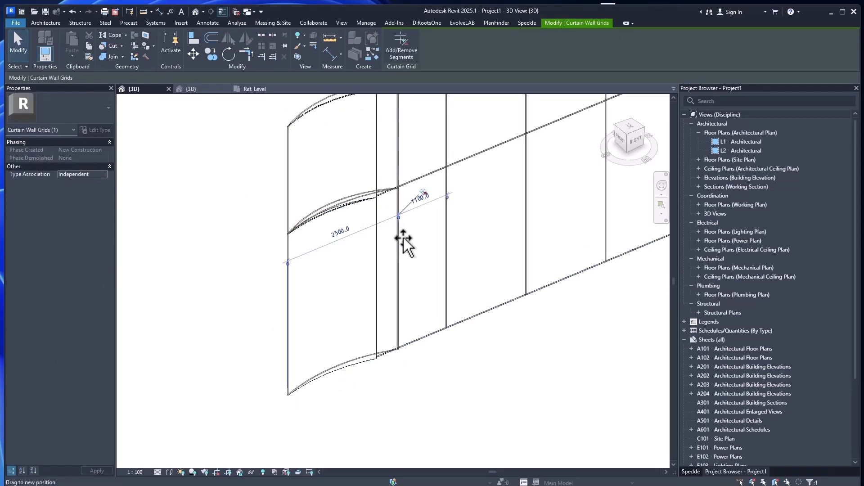
click(340, 216)
click(239, 217)
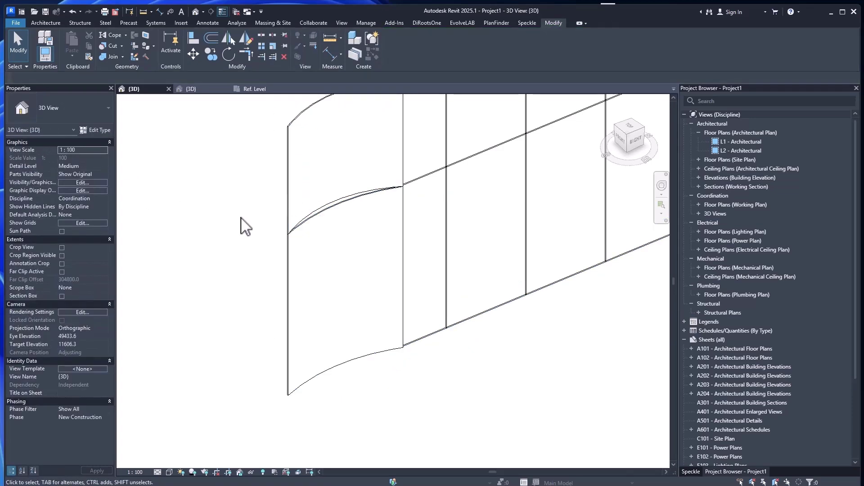
Set the lower curved panel's thickness to 60 mm
scroll(468, 301, down, 3)
shift+middle_drag(514, 307, 376, 370)
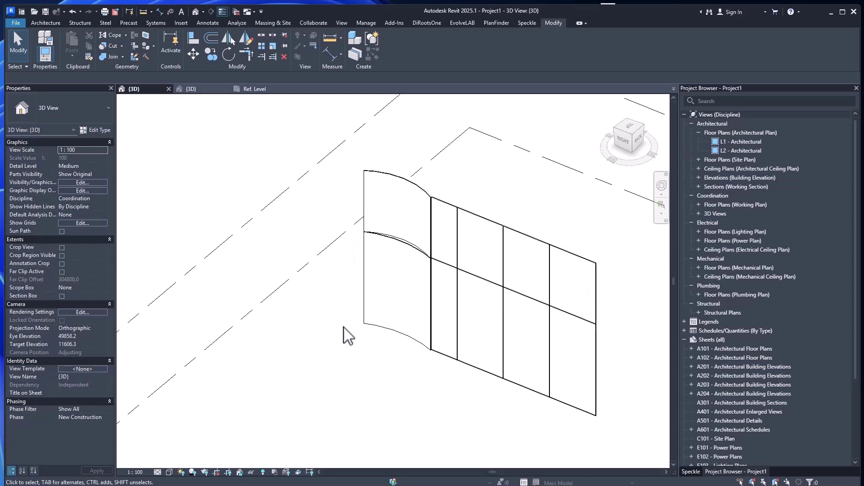
scroll(401, 276, up, 5)
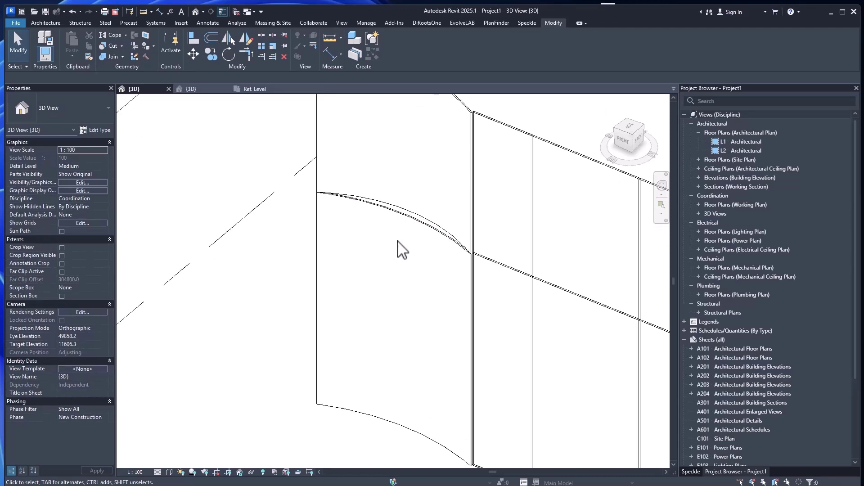
shift+middle_drag(399, 247, 452, 228)
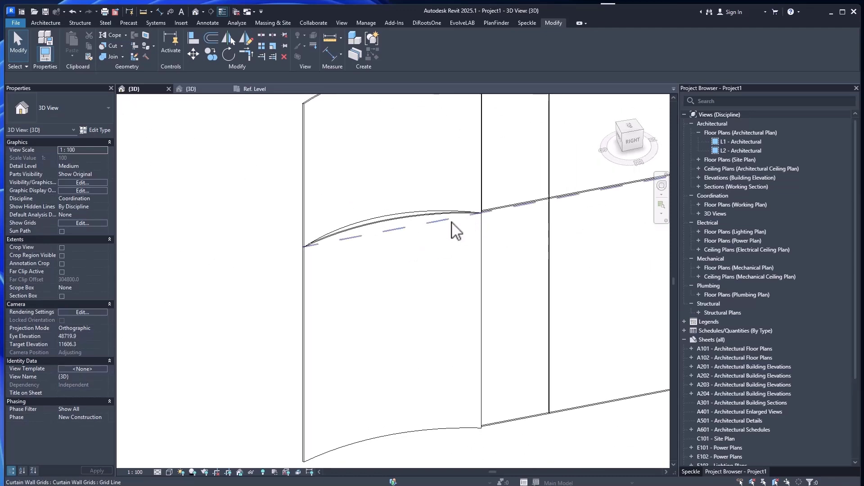
click(389, 220)
click(389, 220)
scroll(388, 220, down, 3)
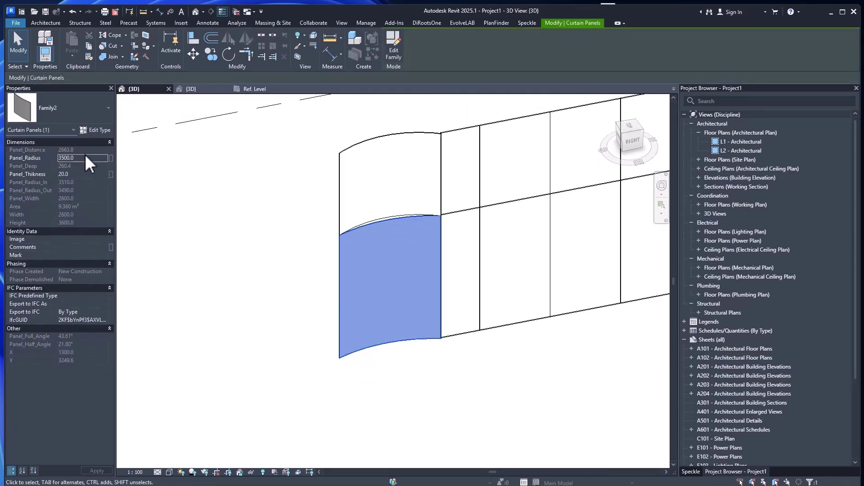
click(85, 174)
text(60)
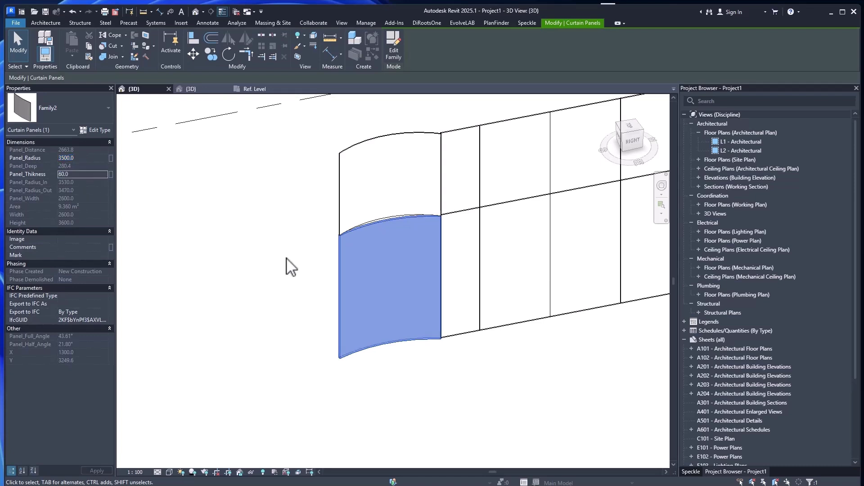
shift+middle_drag(311, 274, 124, 135)
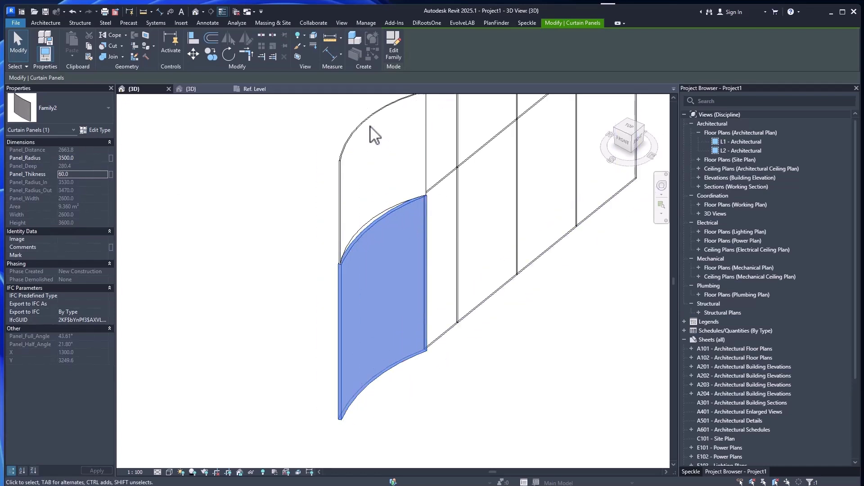
Set both stacked curved panels in the first bay to a 2100 mm radius and 40 mm thickness
key(Tab)
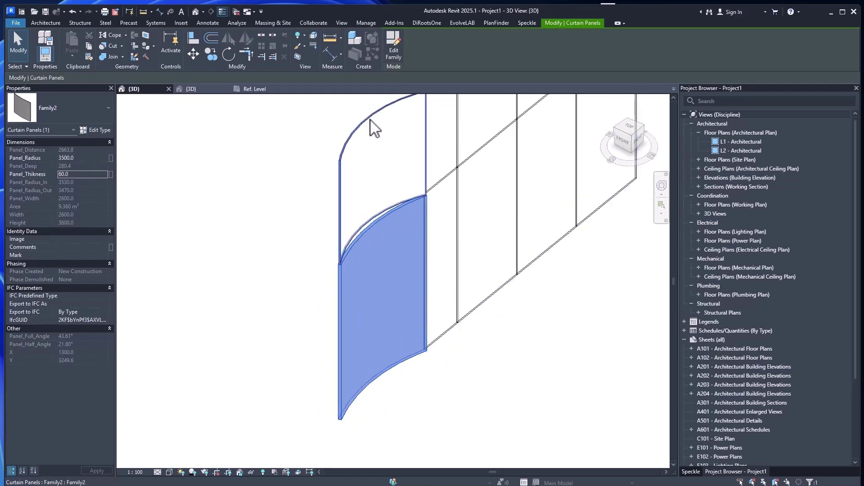
ctrl+click(375, 129)
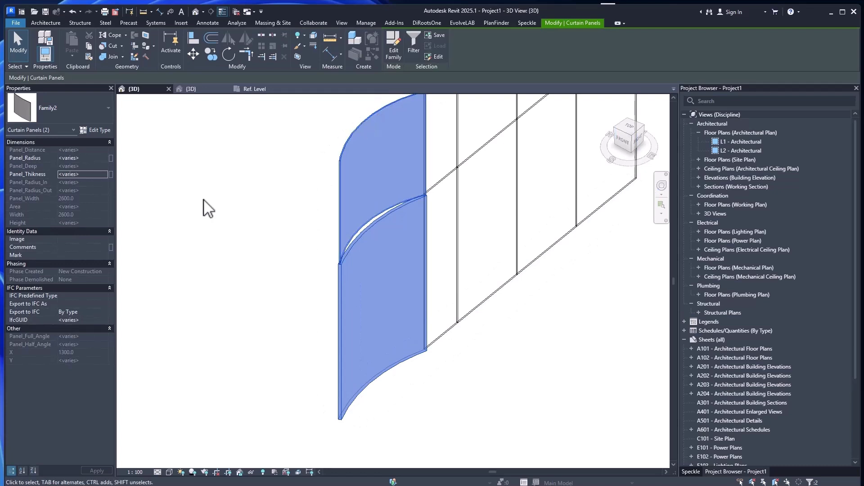
click(85, 156)
text(2100)
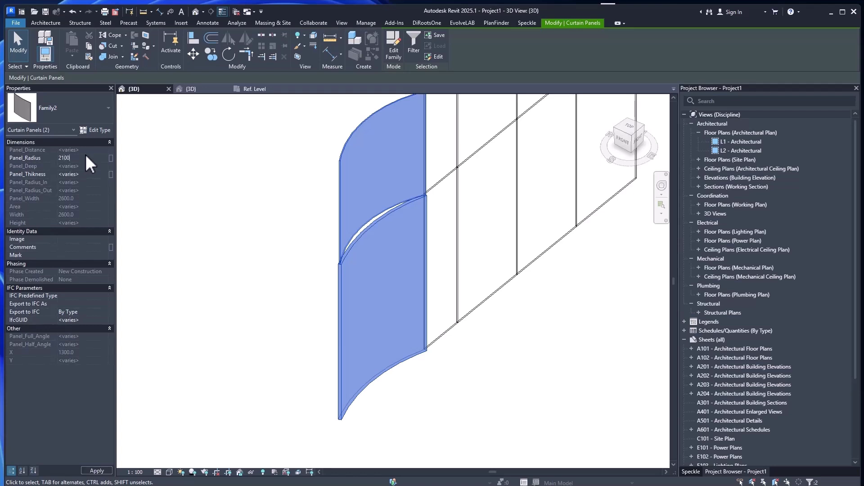
click(94, 173)
text(40)
key(Return)
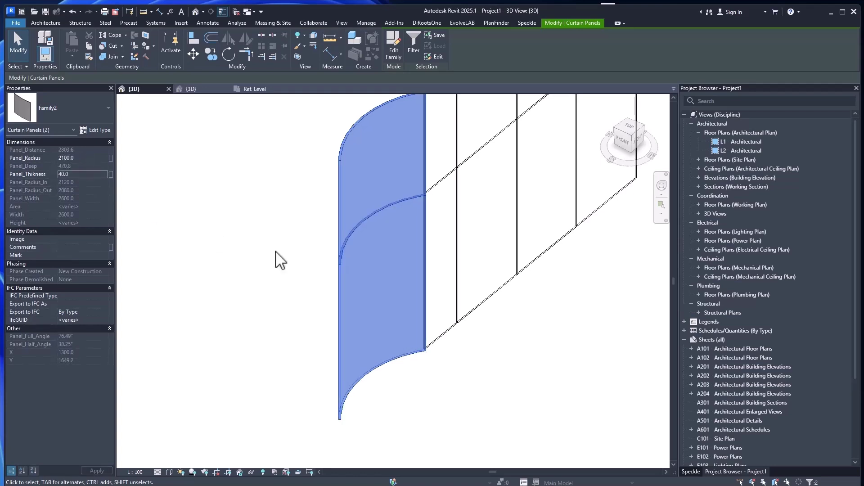
Change the two narrow glazed panels next to the curved bay to the Family2 curved panel type
shift+middle_drag(413, 358, 373, 344)
click(358, 121)
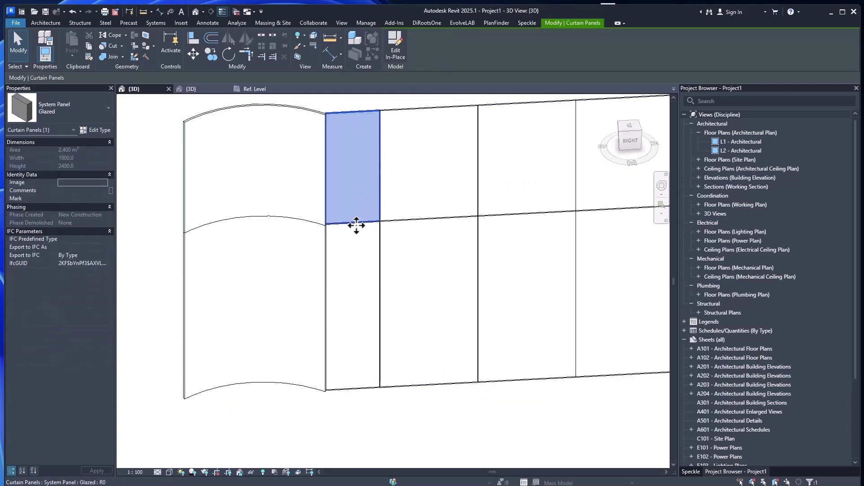
ctrl+click(359, 386)
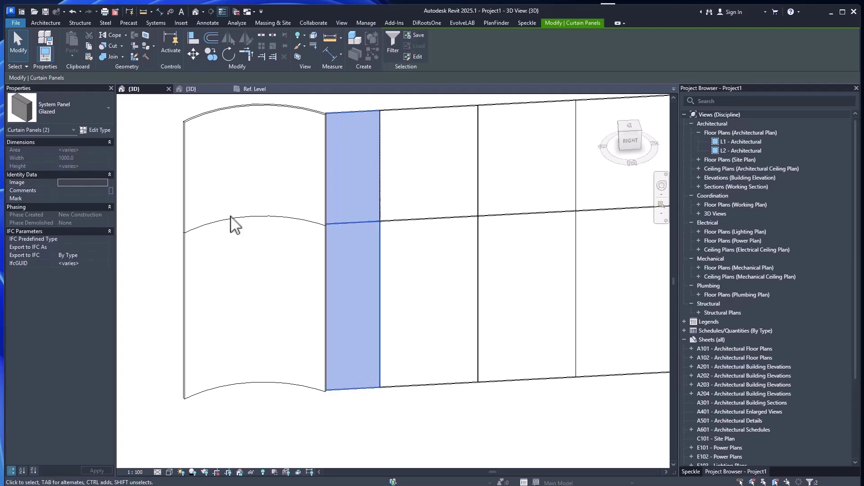
click(66, 102)
click(76, 332)
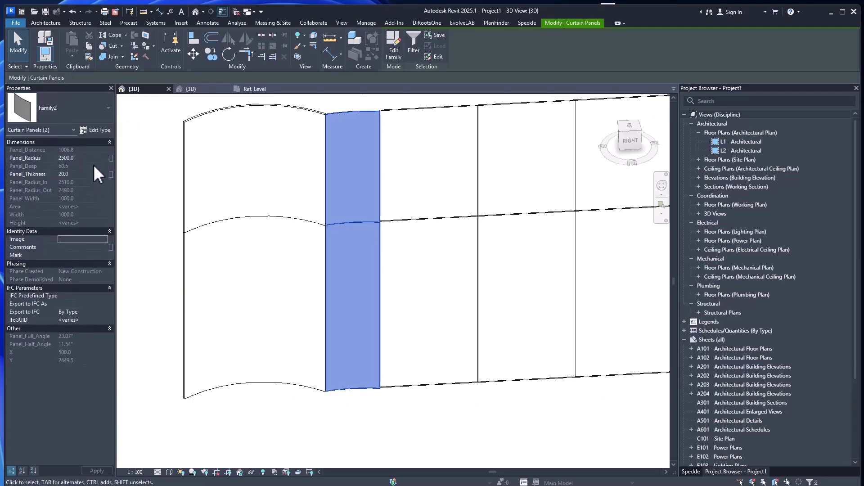
Give the two narrow curved panels a 3200 mm radius and 40 mm thickness
click(90, 158)
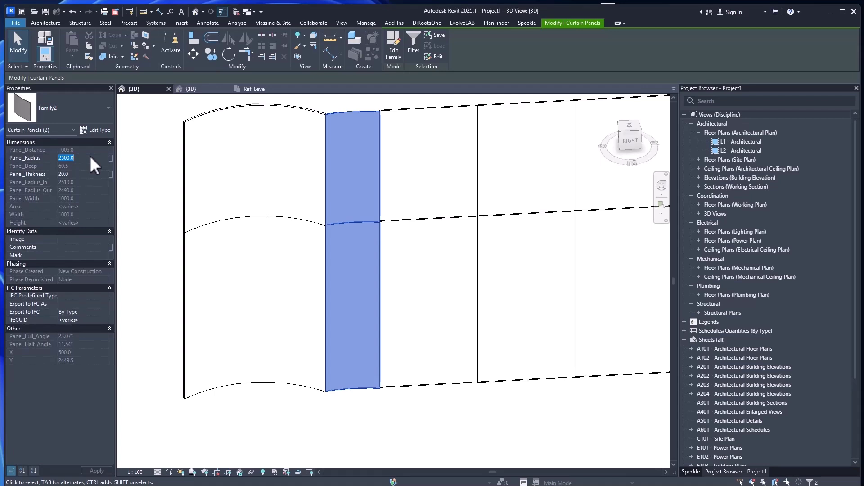
text(3200)
click(98, 173)
text(40)
Try radii of 1600 mm and 2500 mm on the two narrow curved panels
click(90, 158)
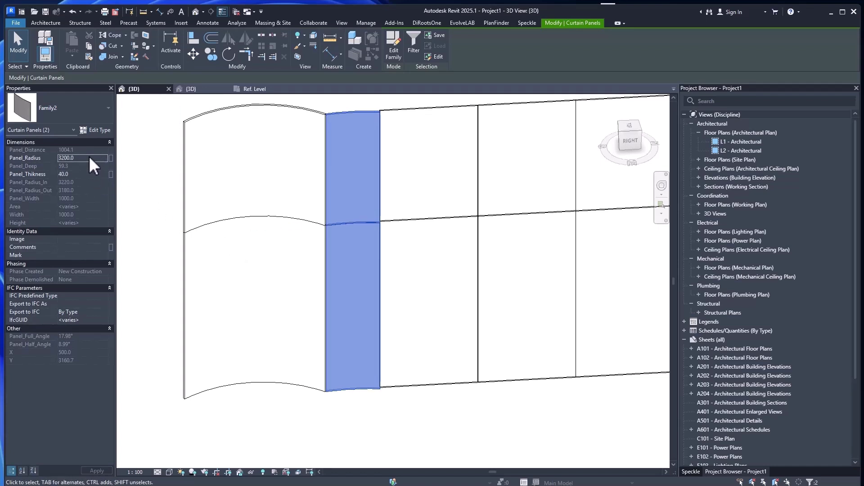
text(1600)
shift+middle_drag(252, 300, 374, 378)
click(82, 157)
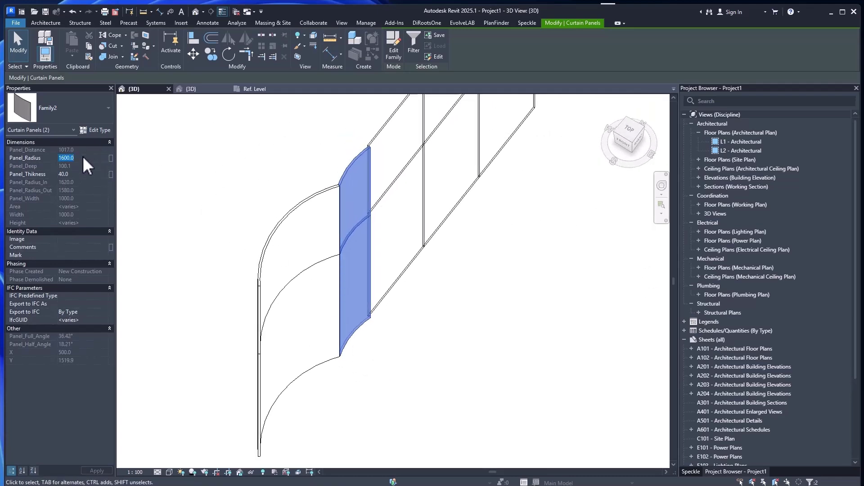
text(2500)
Set the radius of the two narrow curved panels to 600 mm and inspect the curtain wall from several angles
click(85, 157)
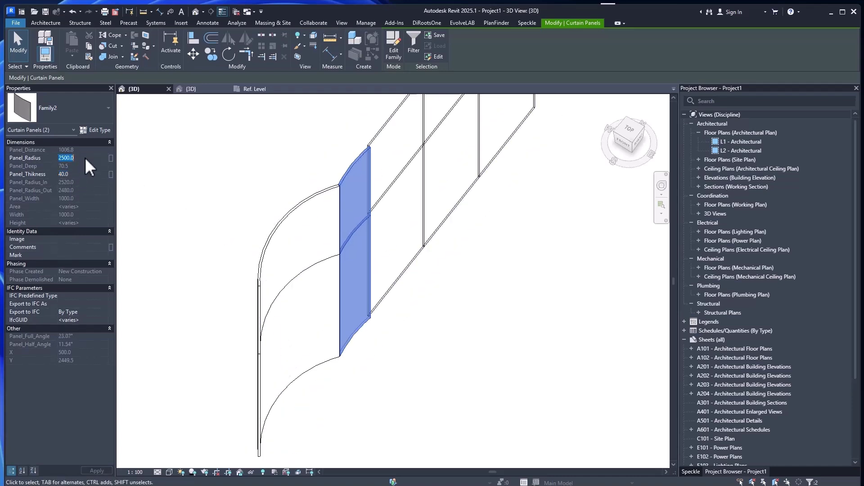
text(600)
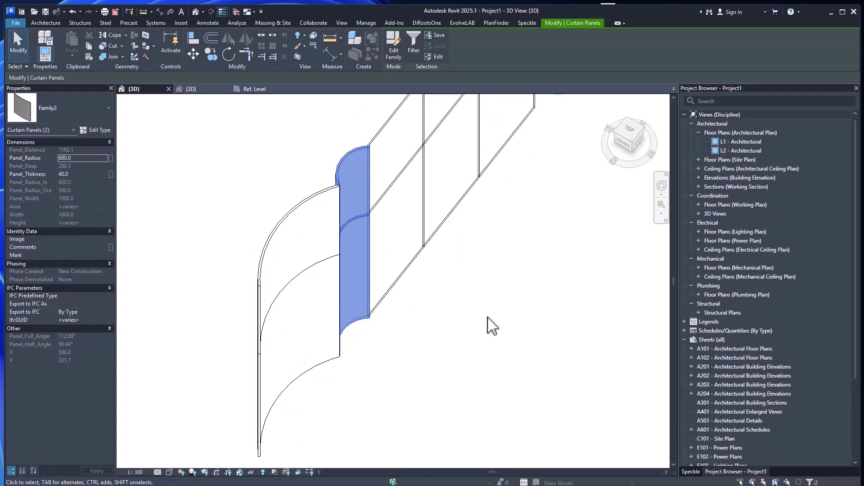
shift+middle_drag(492, 324, 349, 340)
click(305, 365)
shift+middle_drag(274, 327, 362, 301)
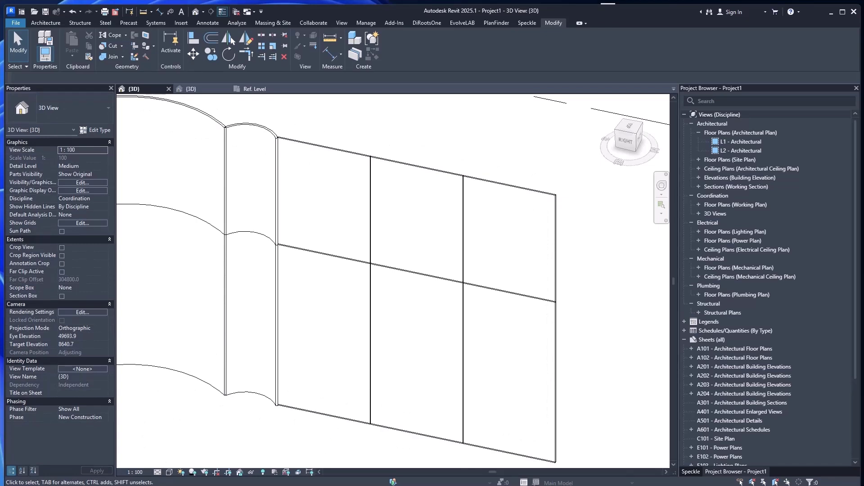
Switch to the parking project's 3D view and examine a perforated curved panel above the entrance
key(alt+Tab)
middle_drag(407, 390, 689, 309)
scroll(384, 330, up, 2)
scroll(379, 332, up, 2)
scroll(284, 308, up, 2)
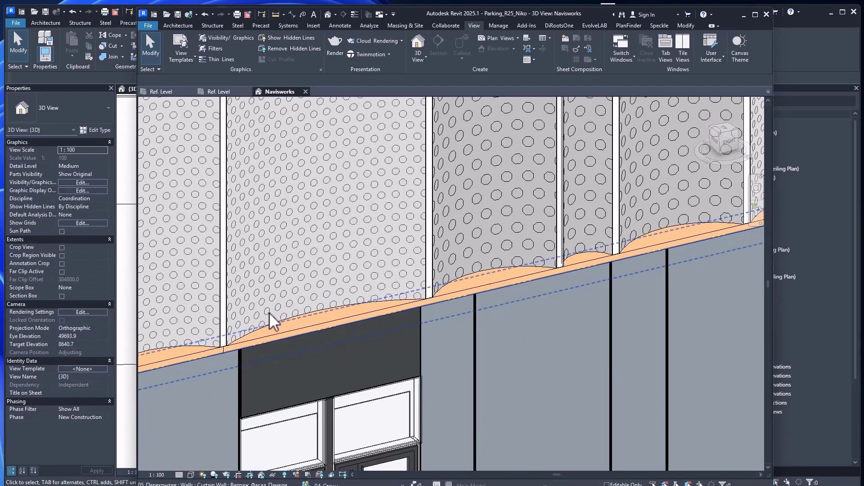
click(272, 321)
middle_drag(290, 296, 336, 286)
middle_drag(382, 257, 374, 357)
scroll(357, 334, down, 2)
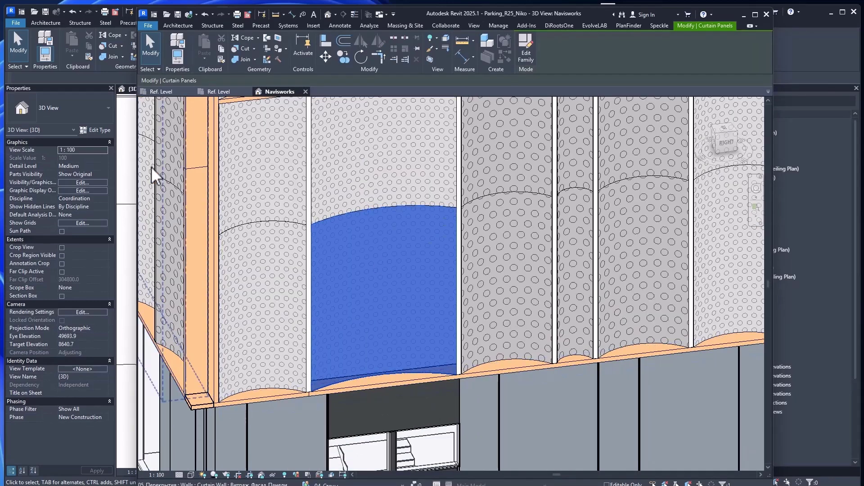
key(Escape)
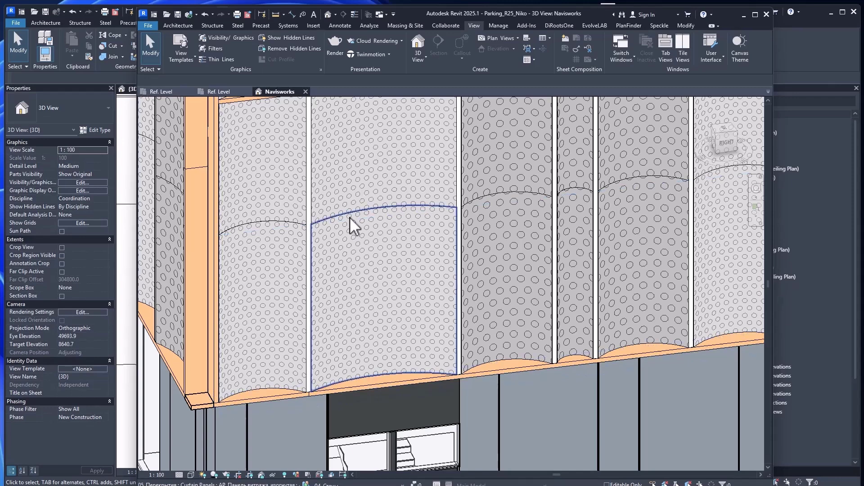
click(352, 225)
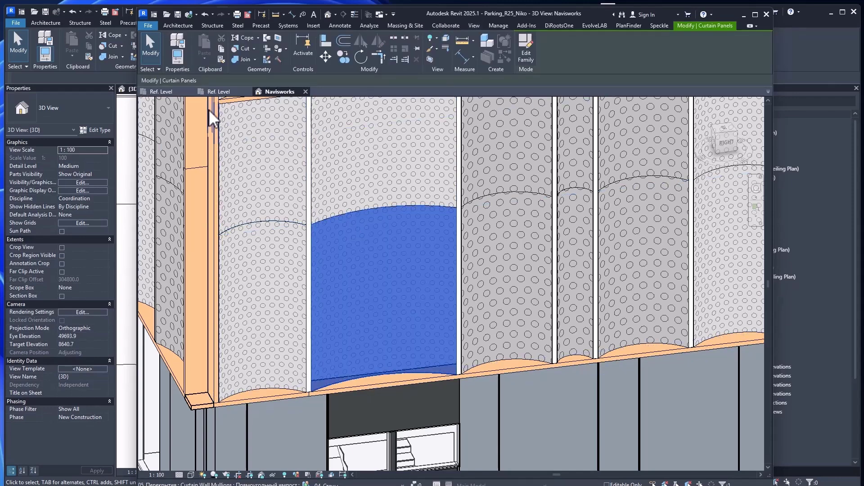
middle_drag(429, 249, 411, 270)
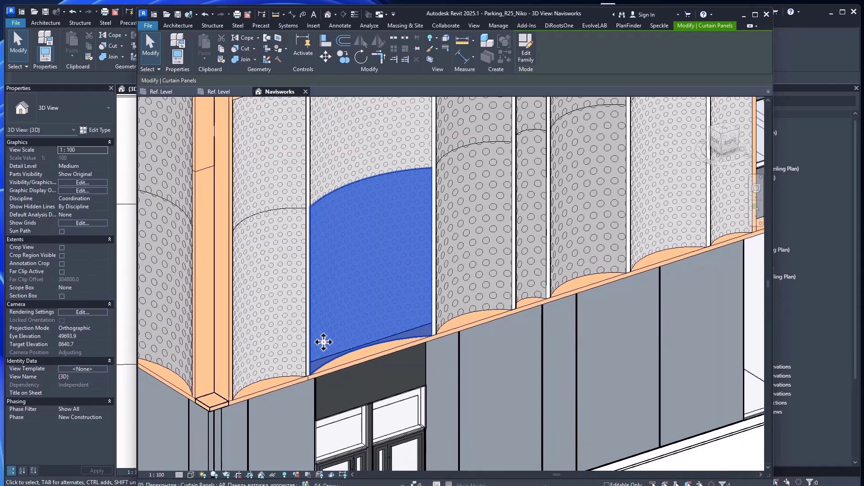
key(Escape)
Examine the perforation pattern and the curved panels around the building corner of the parking facade
scroll(330, 349, down, 2)
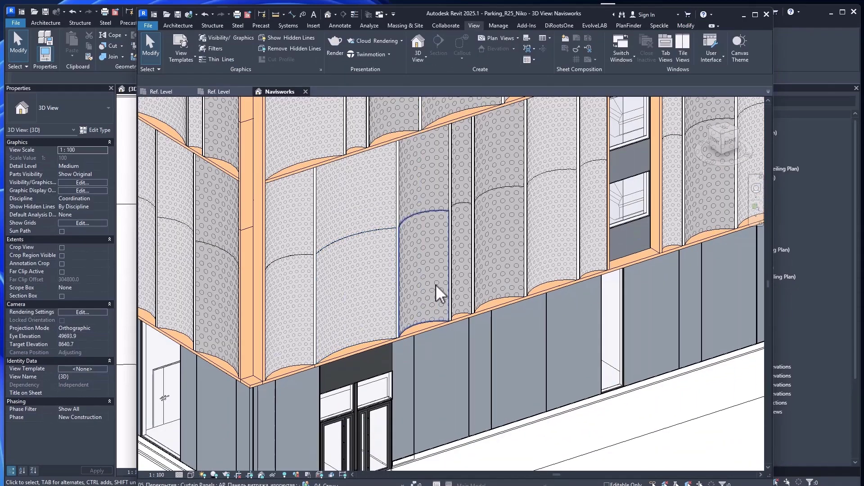
scroll(448, 289, up, 5)
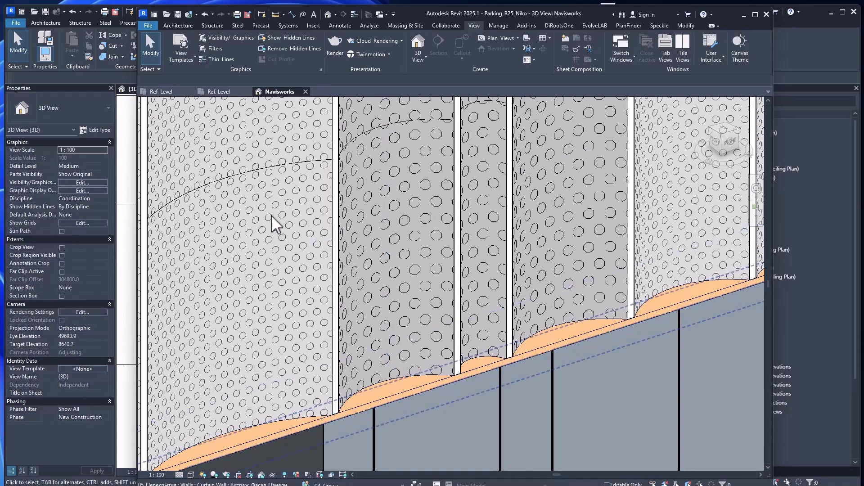
scroll(305, 285, down, 3)
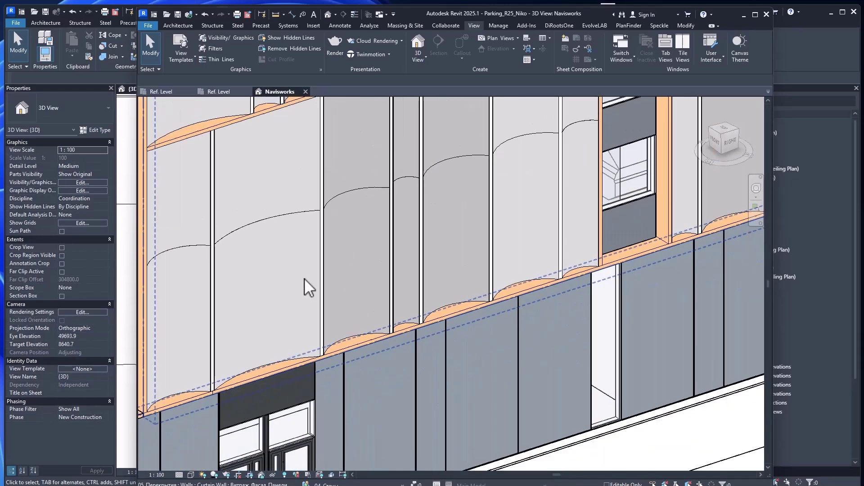
middle_drag(424, 411, 449, 325)
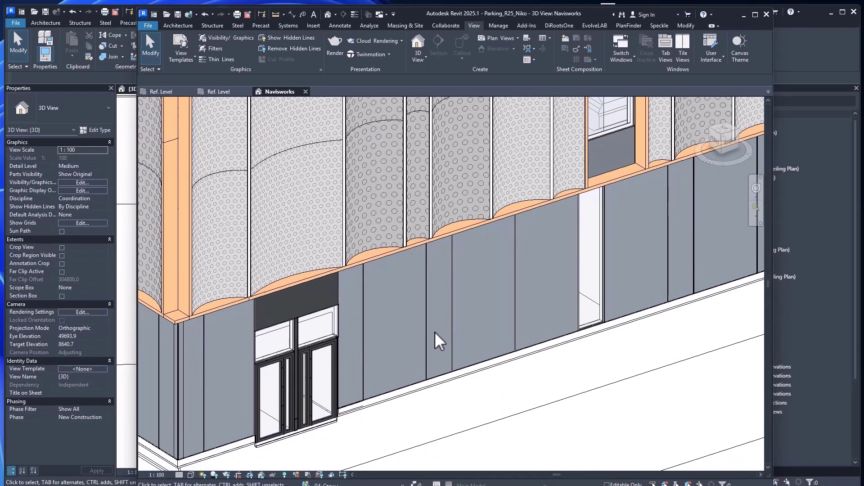
middle_drag(393, 331, 520, 290)
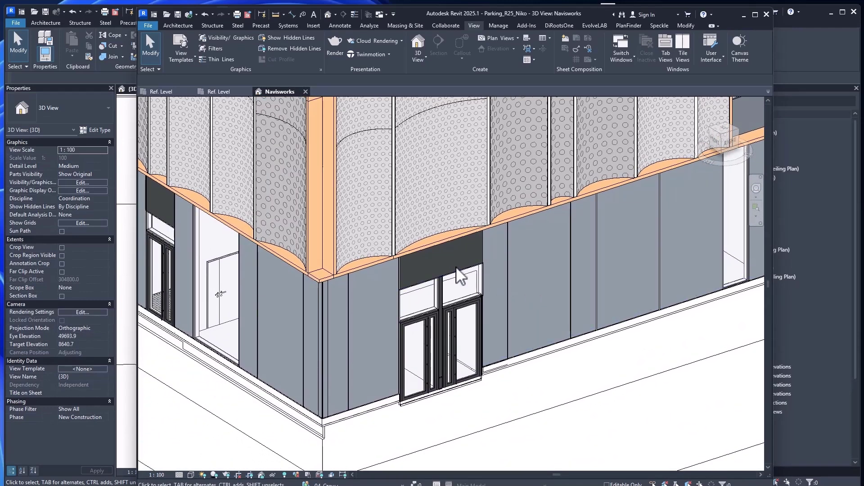
click(178, 25)
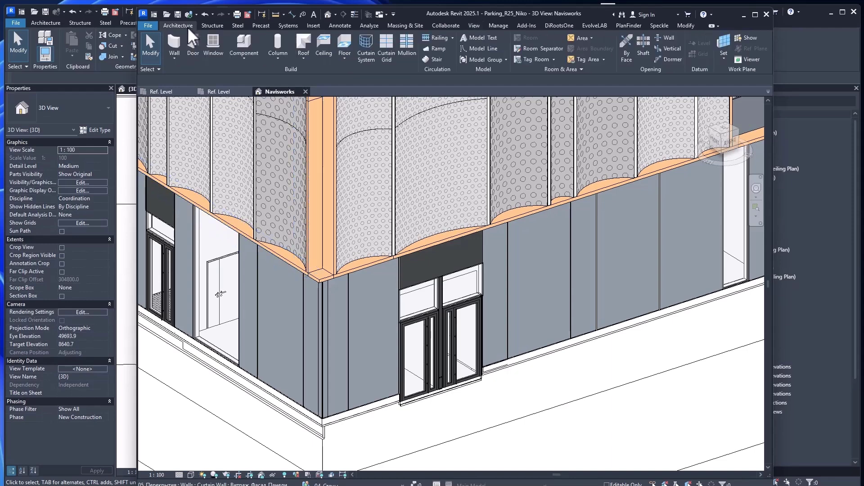
click(243, 59)
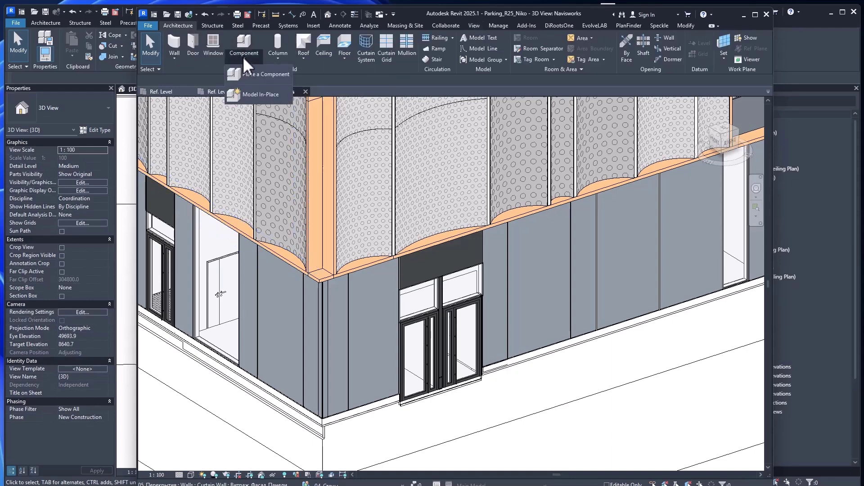
click(399, 82)
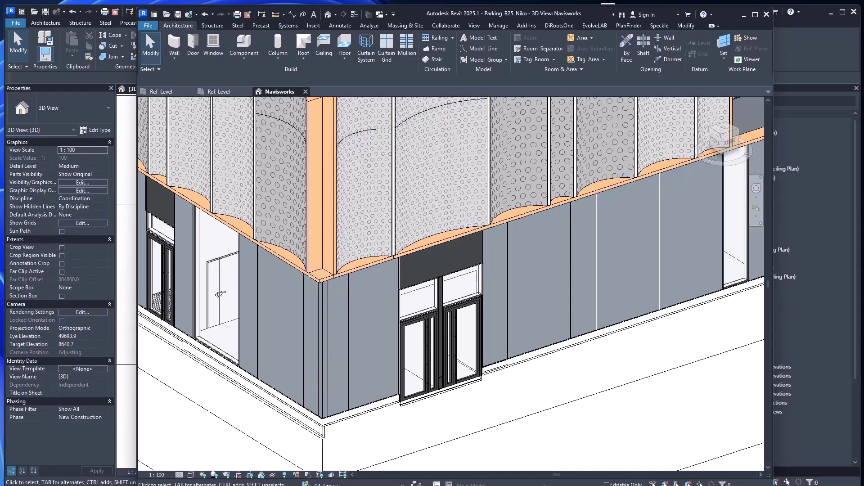
Review the panel parameter calculation diagram in the image viewer and the formula notes in Notepad, and return to the parking project's 3D view
key(alt+Tab)
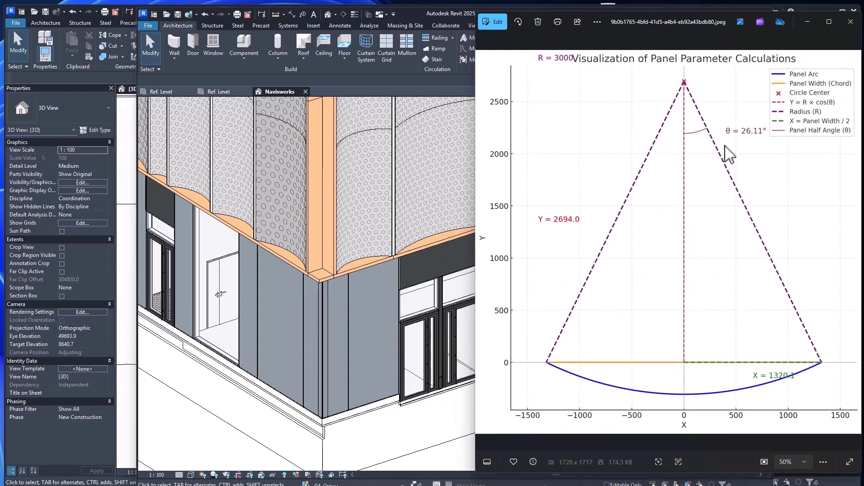
drag(675, 20, 609, 26)
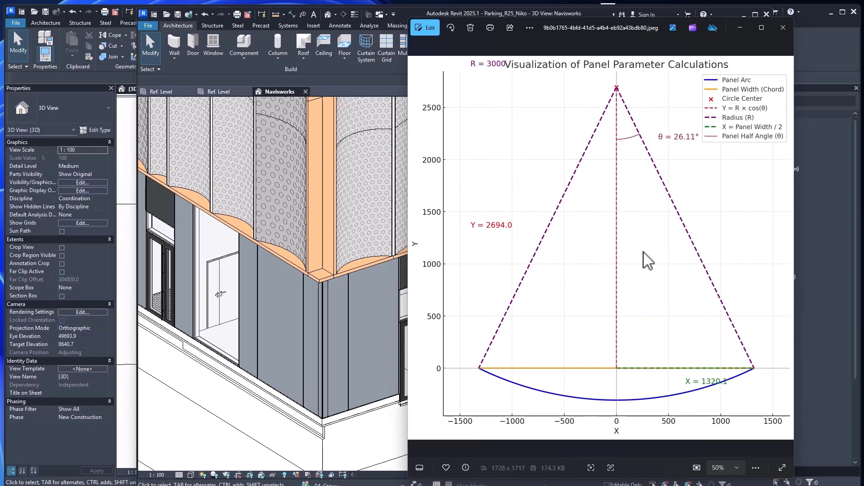
key(alt+Tab)
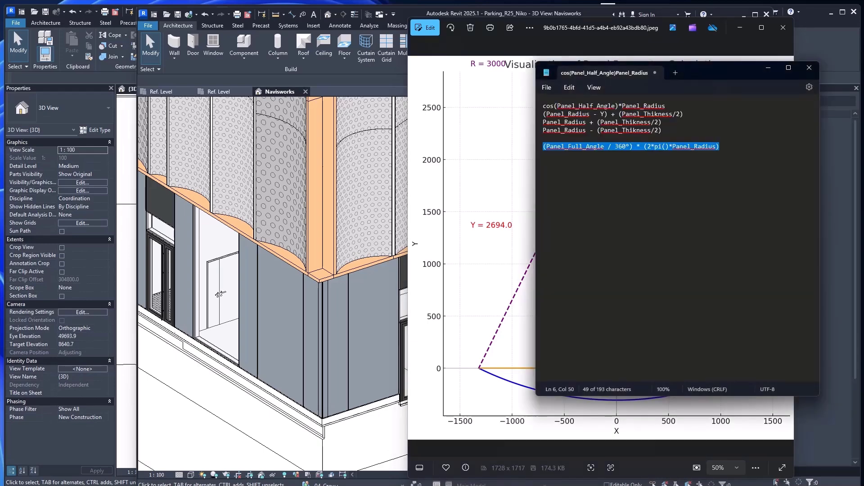
click(768, 67)
click(743, 29)
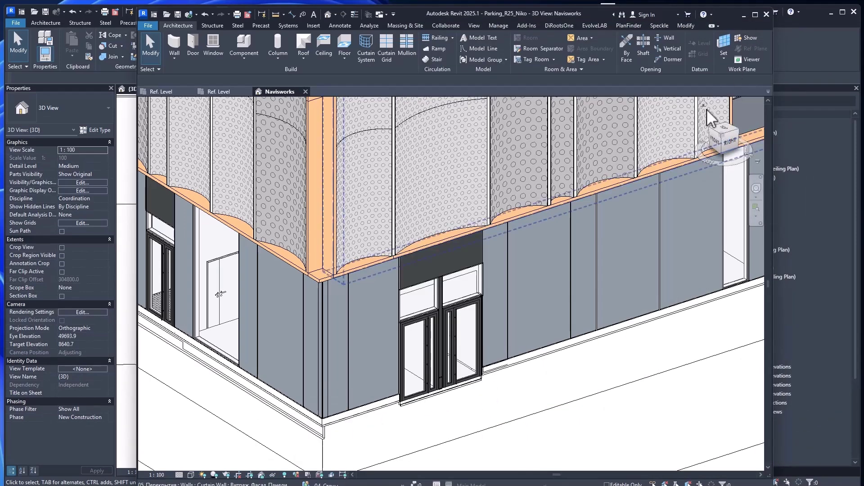